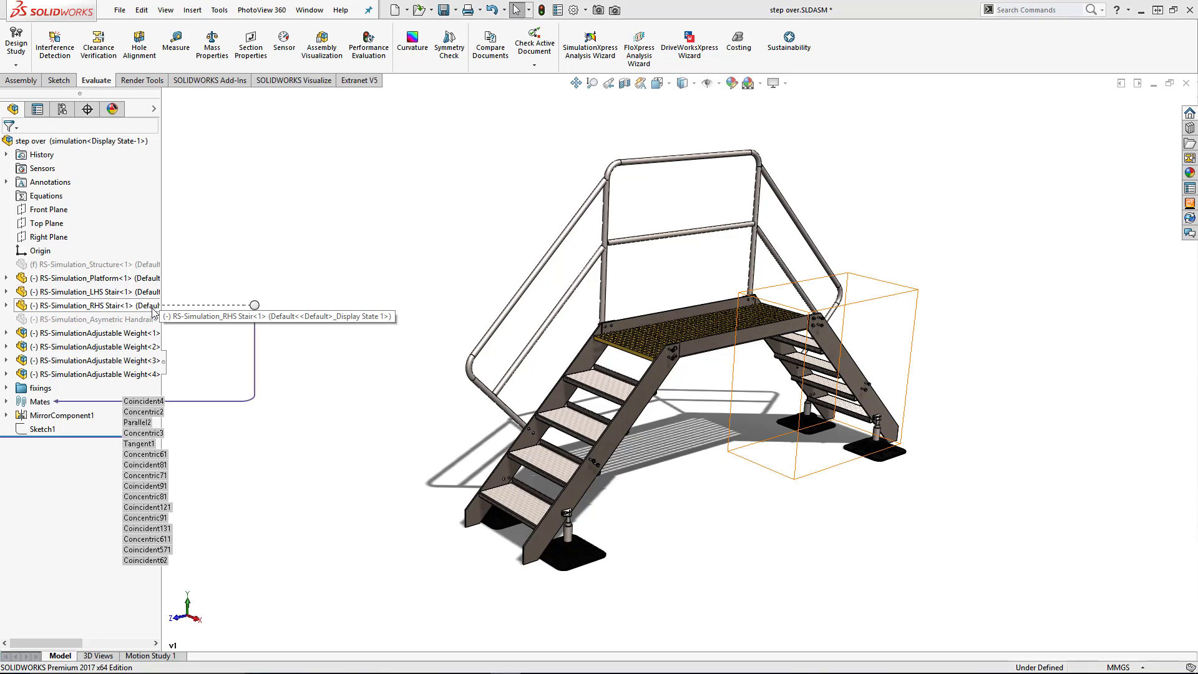
- Suppress the MirrorComponent1 handrail mirror and all four RS-SimulationAdjustable Weight components
left_click(64, 417)
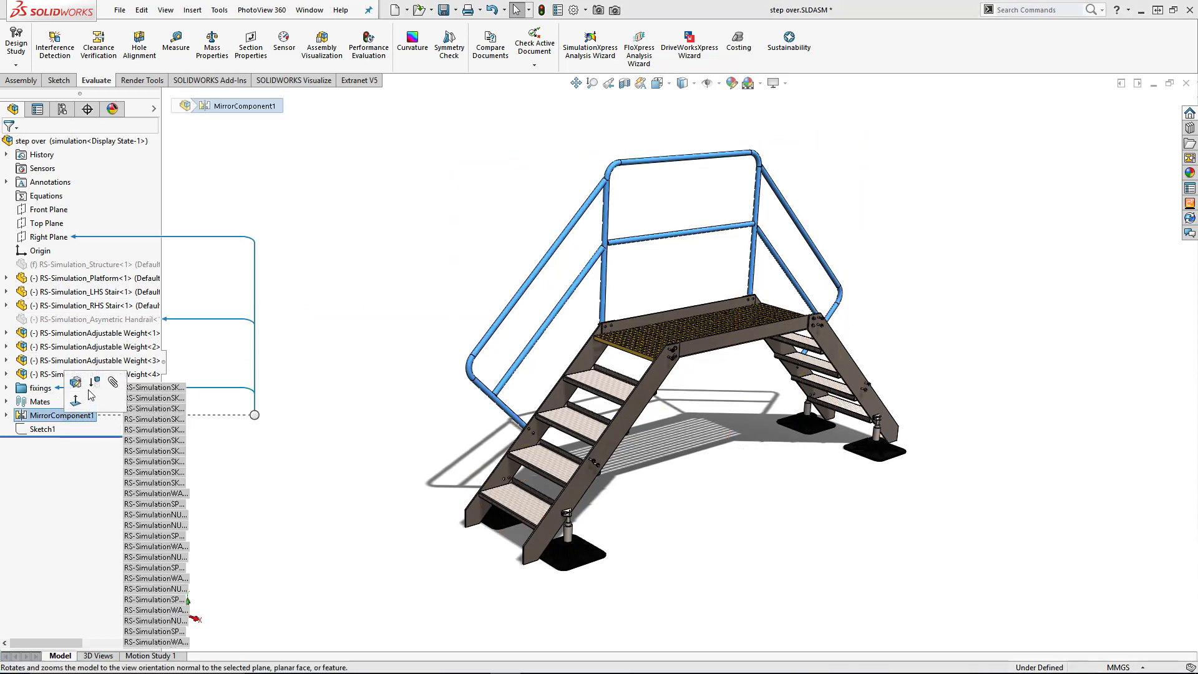
left_click(99, 383)
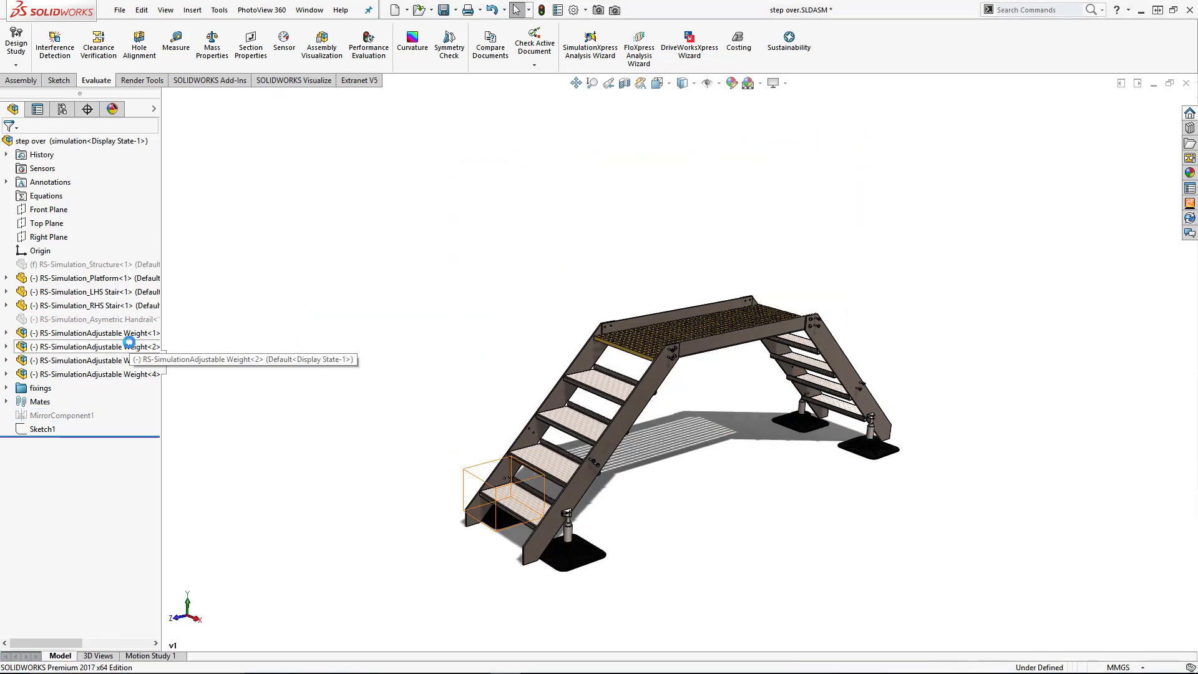
mouse_move(130, 342)
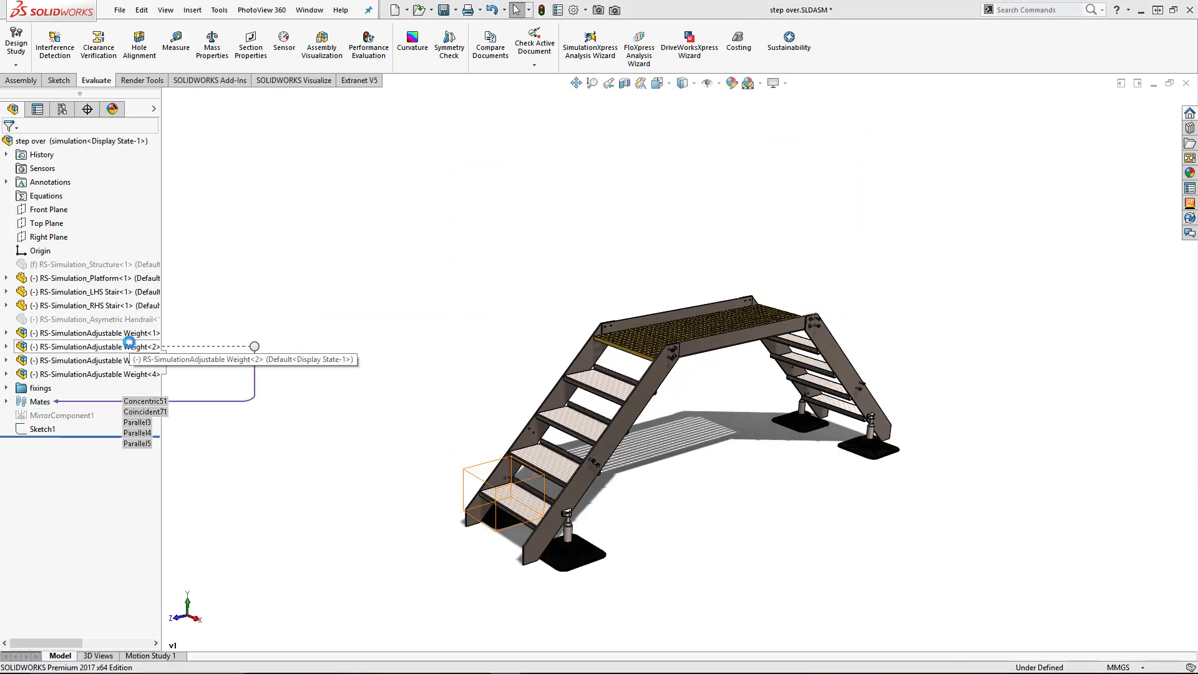
left_click(83, 333)
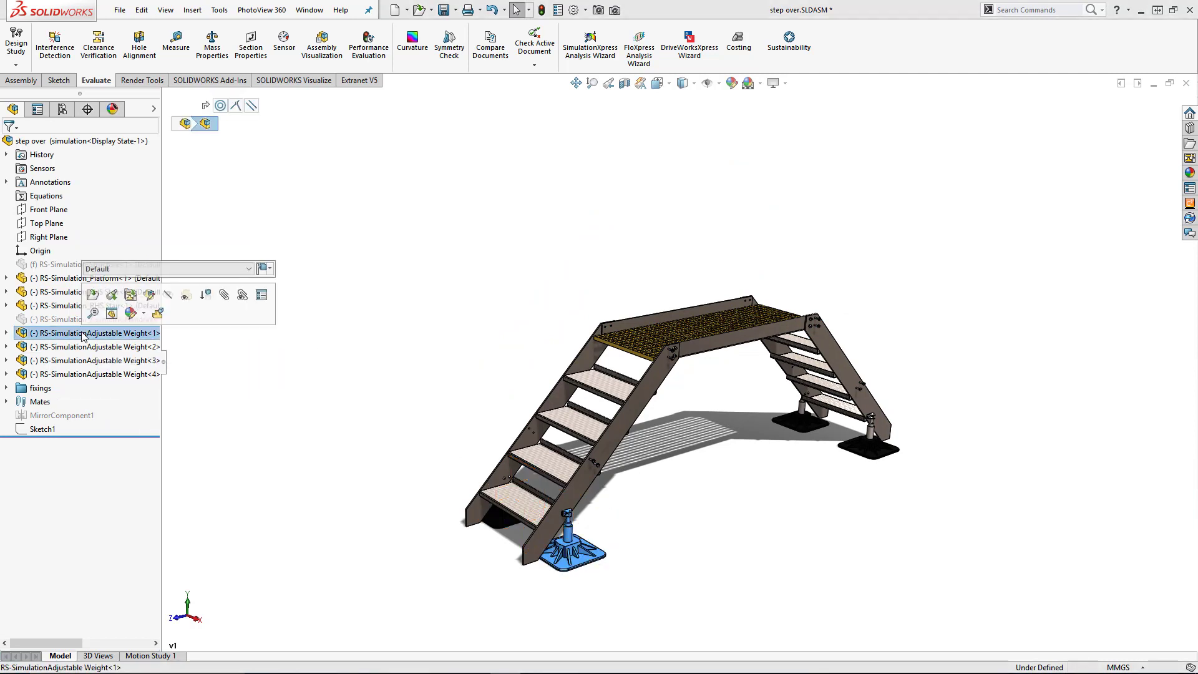
left_click(73, 374, "shift")
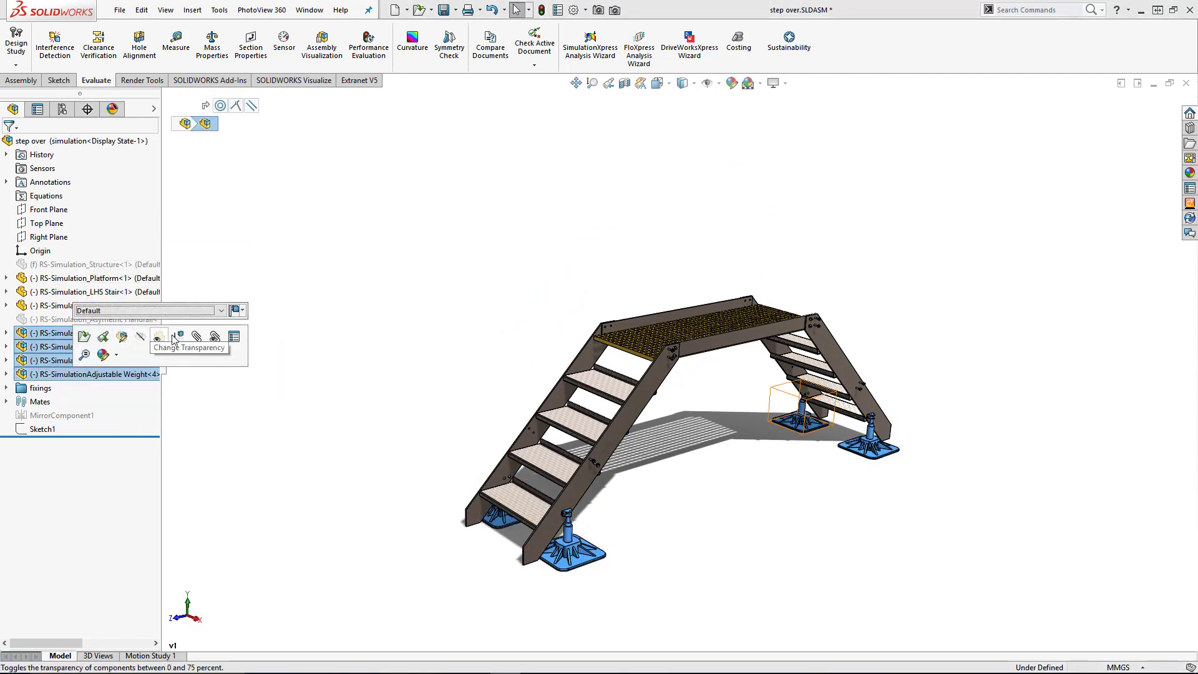
left_click(179, 337)
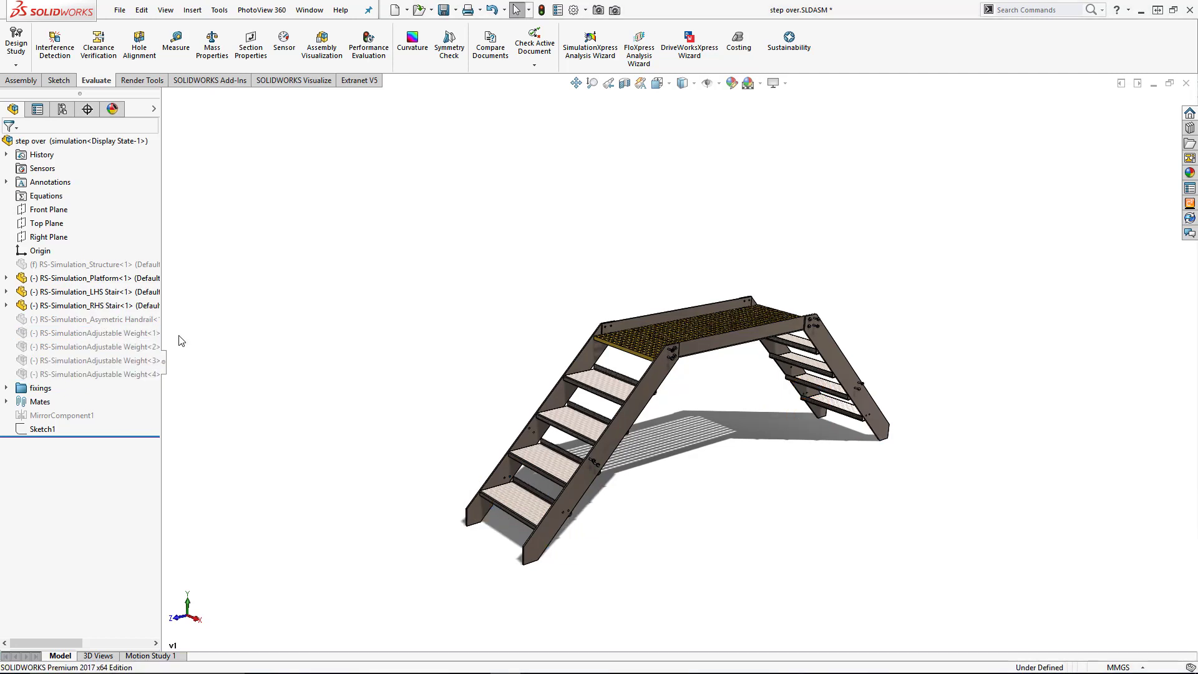
- Suppress the whole fixings folder in the assembly
left_click(39, 389)
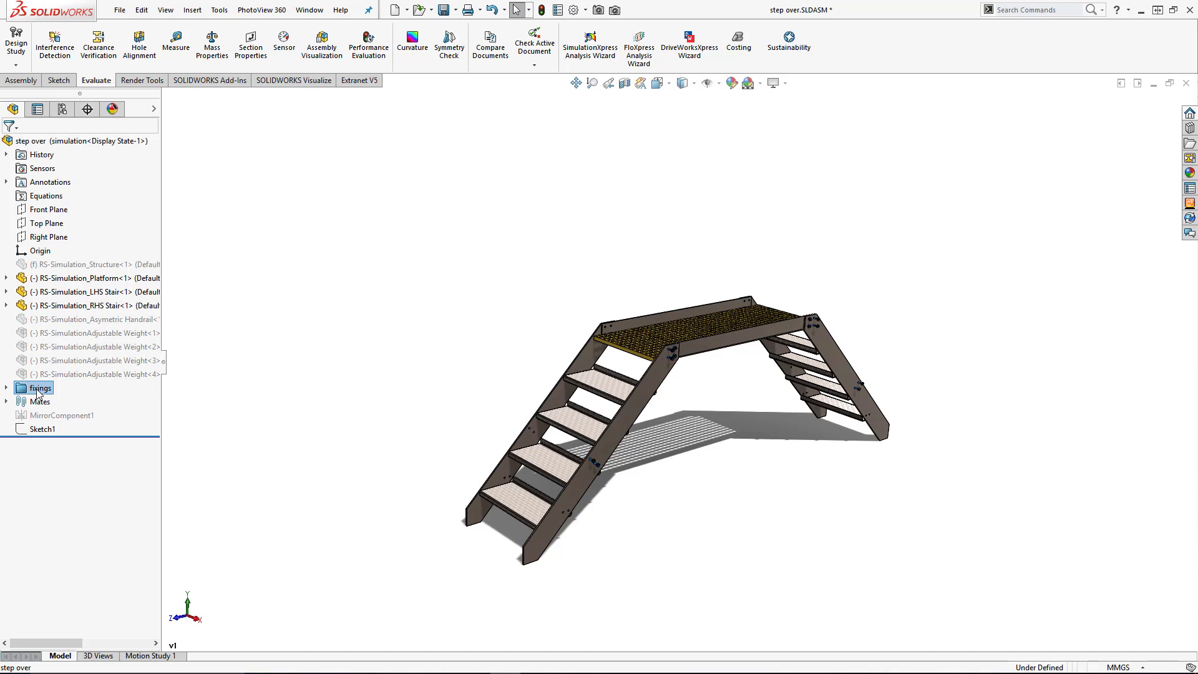
right_click(38, 390)
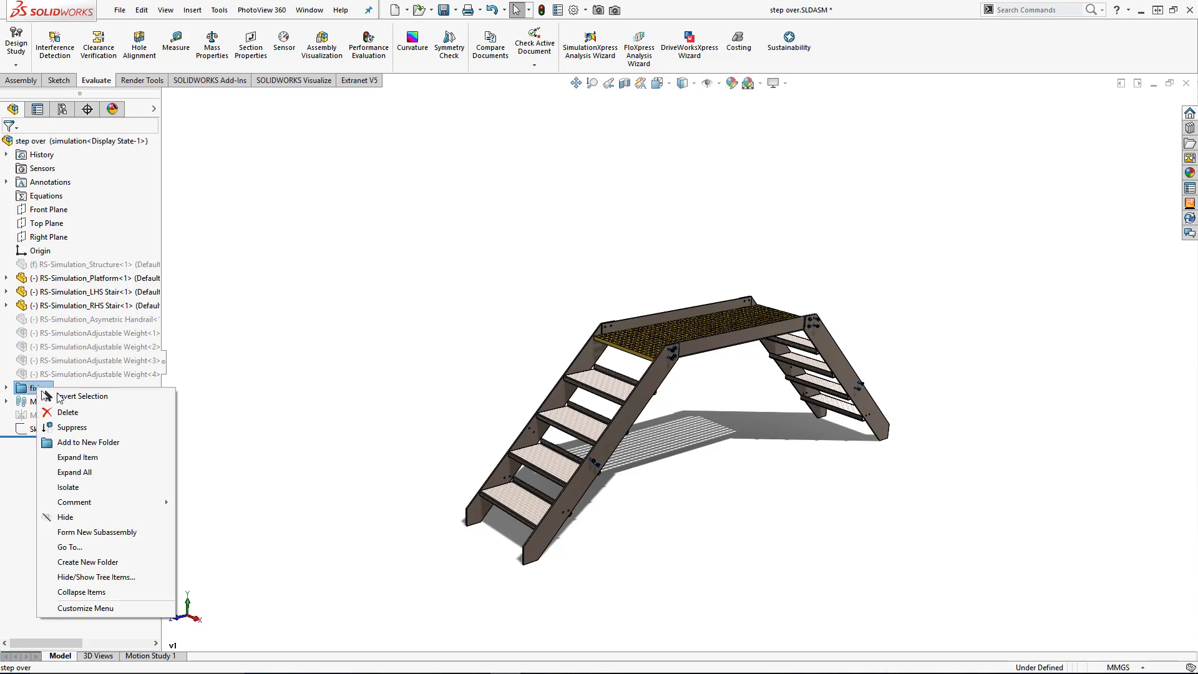
left_click(83, 428)
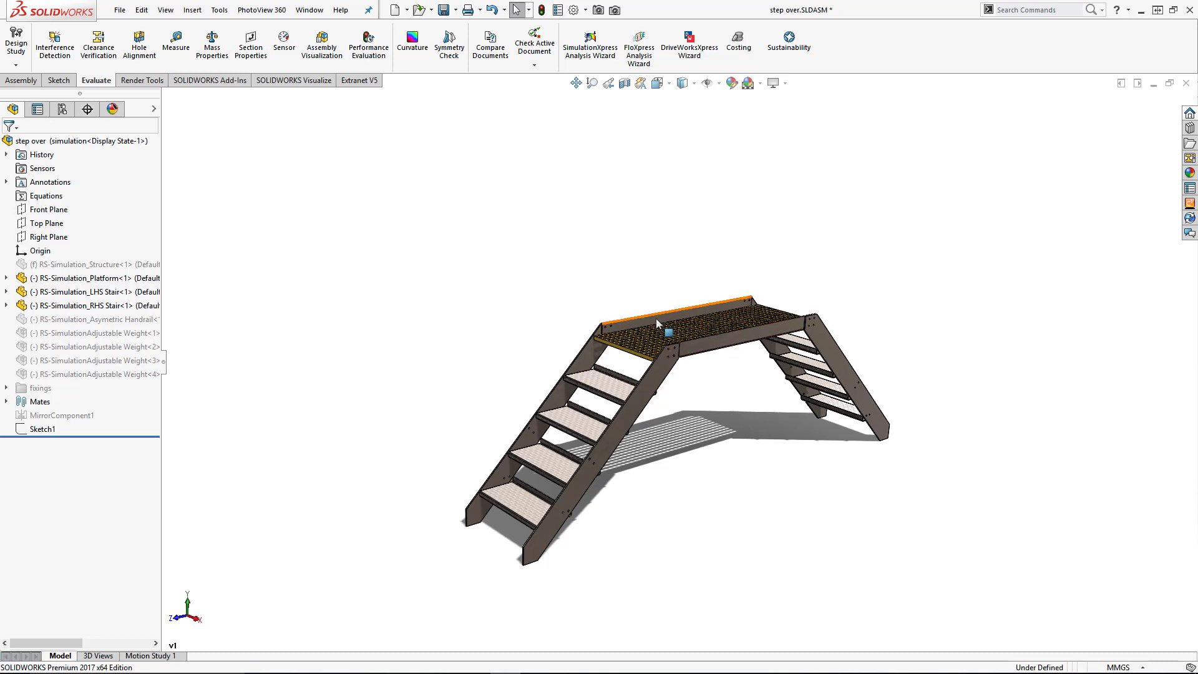
- Switch the RS-Simulation_Platform component to its For-FEA<As Machined> configuration
left_click(94, 281)
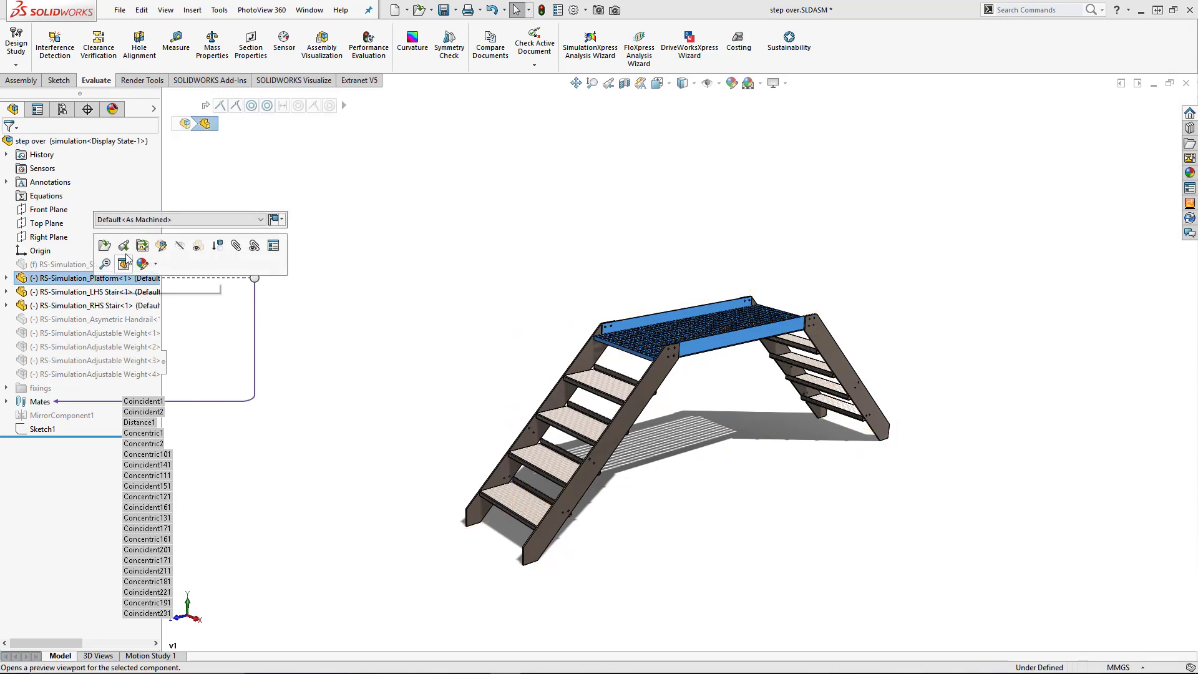
left_click(175, 220)
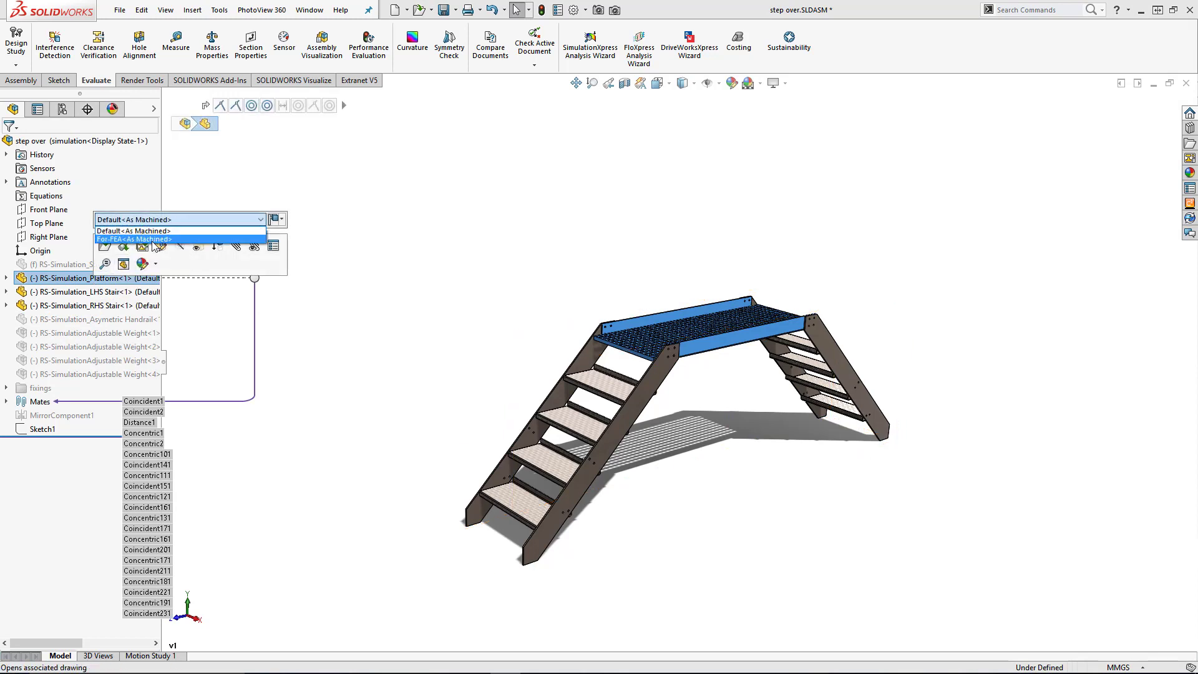
left_click(156, 239)
left_click(295, 222)
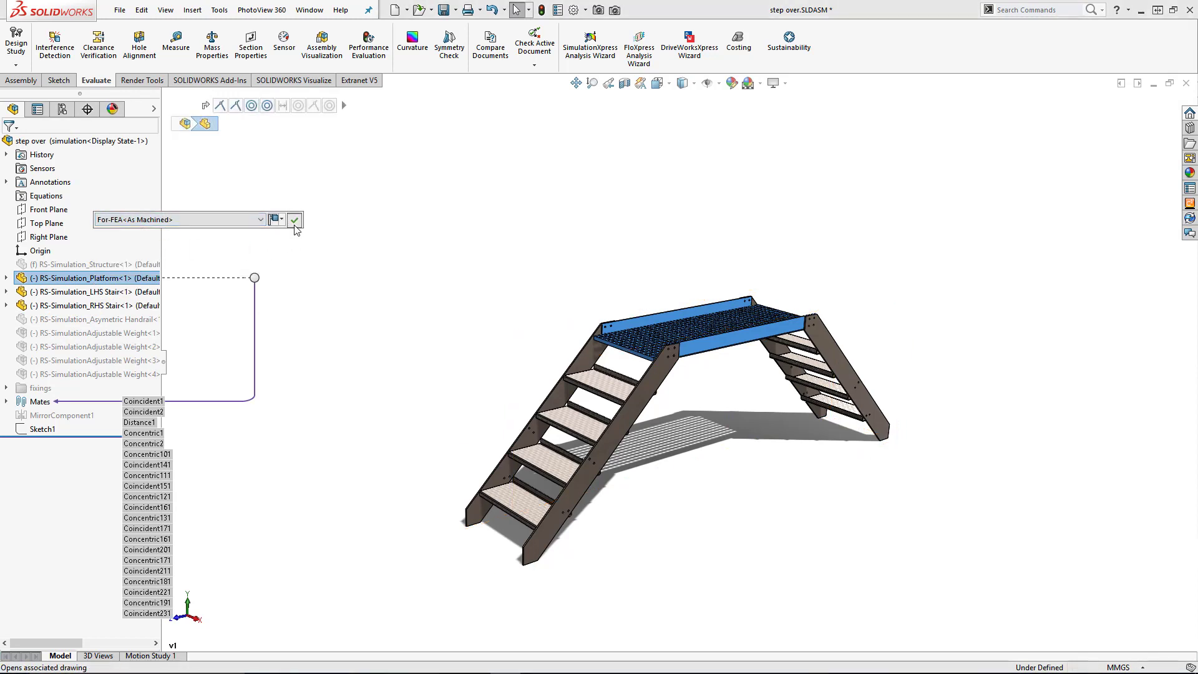
left_click(398, 300)
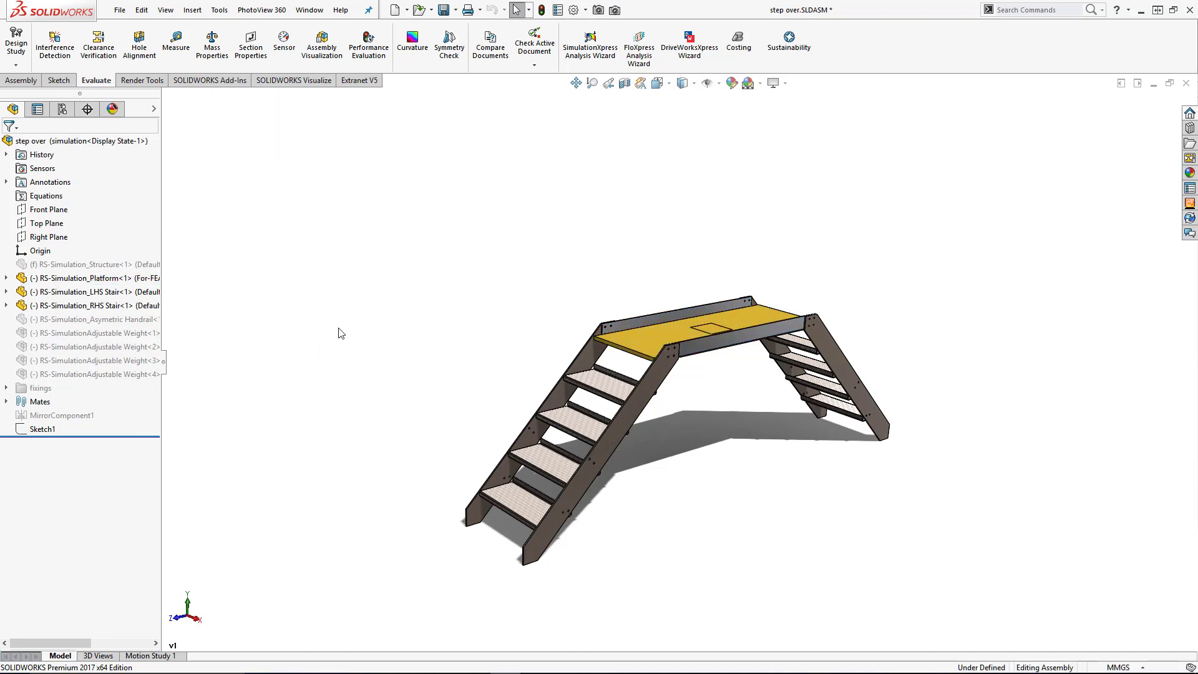
- Make Sketch1 visible in the assembly
left_click(40, 430)
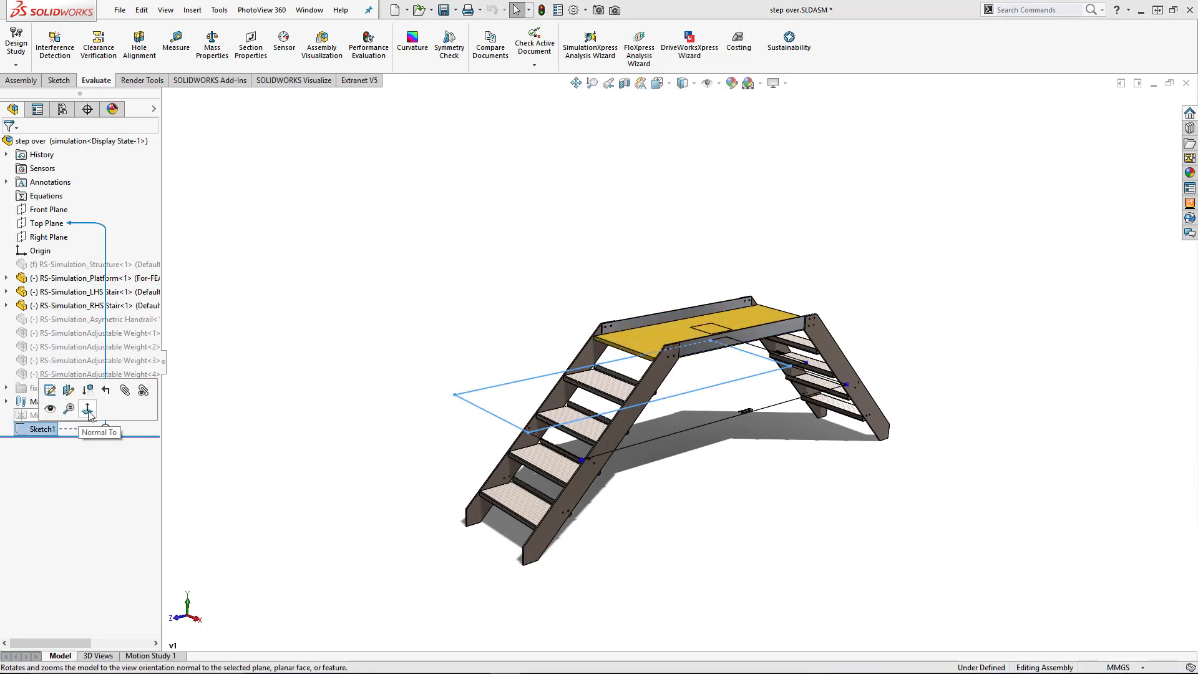
left_click(49, 408)
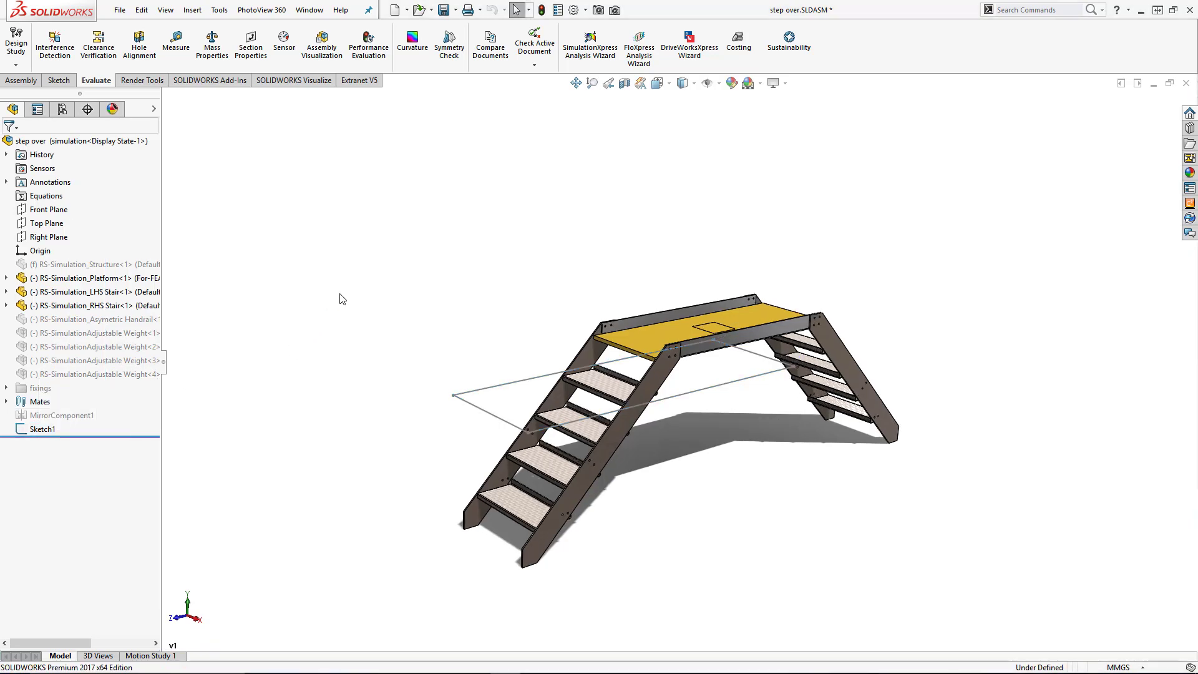
mouse_move(455, 360)
middle_mouse_down()
mouse_move(477, 505)
mouse_move(439, 391)
mouse_move(375, 400)
middle_mouse_up()
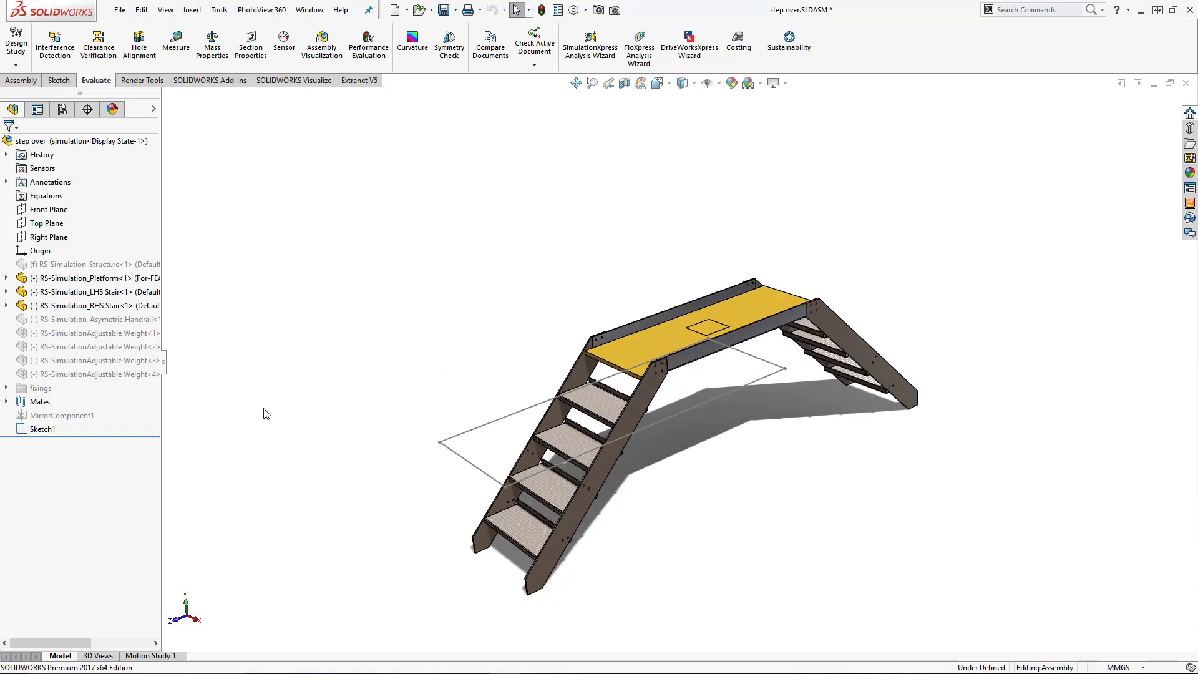
- Create an assembly Extruded Cut from Sketch1, set to Through All - Both with Flip side to cut enabled
left_click(43, 429)
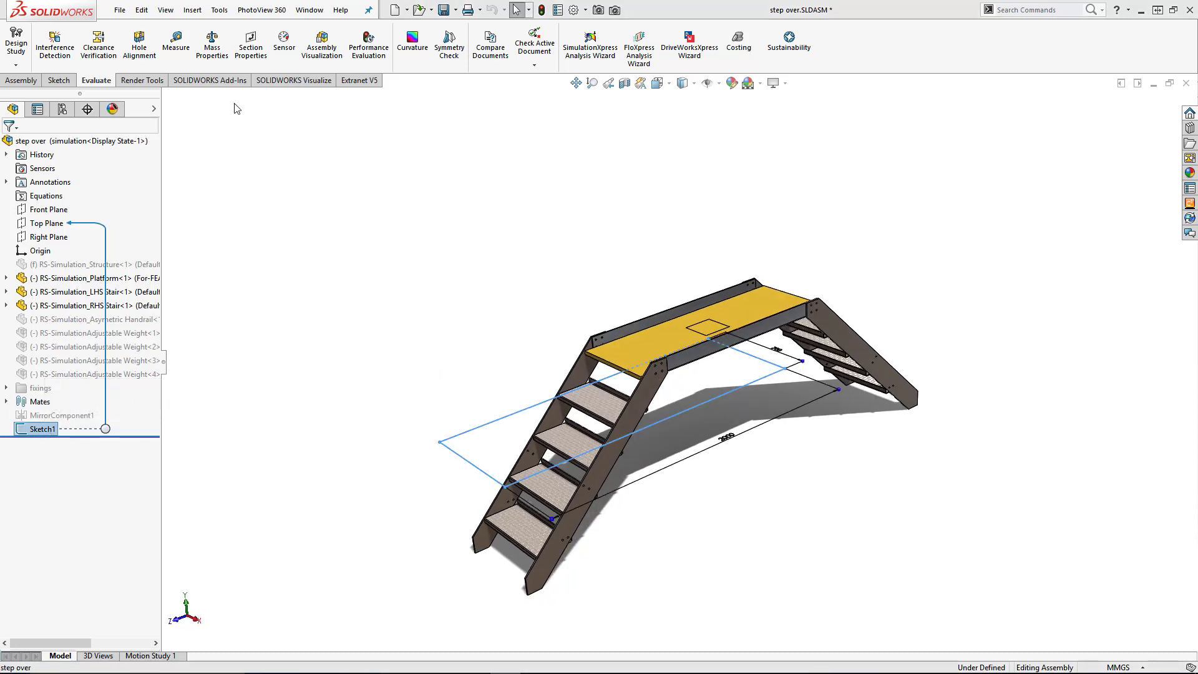
left_click(36, 80)
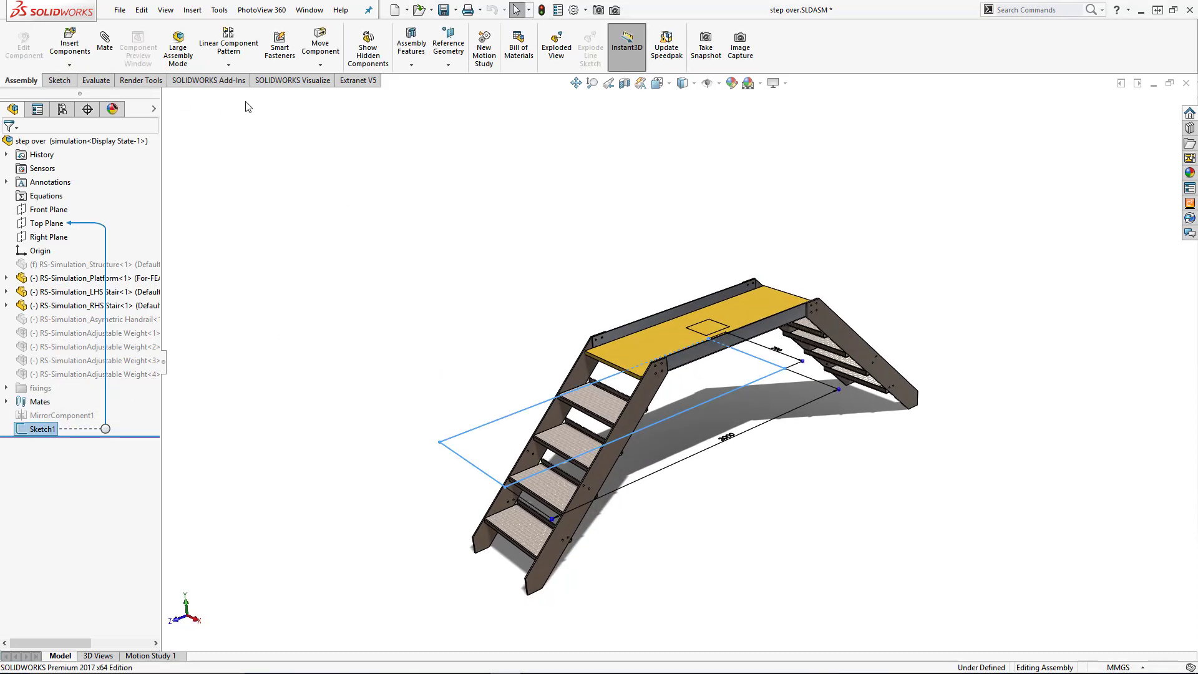
left_click(410, 65)
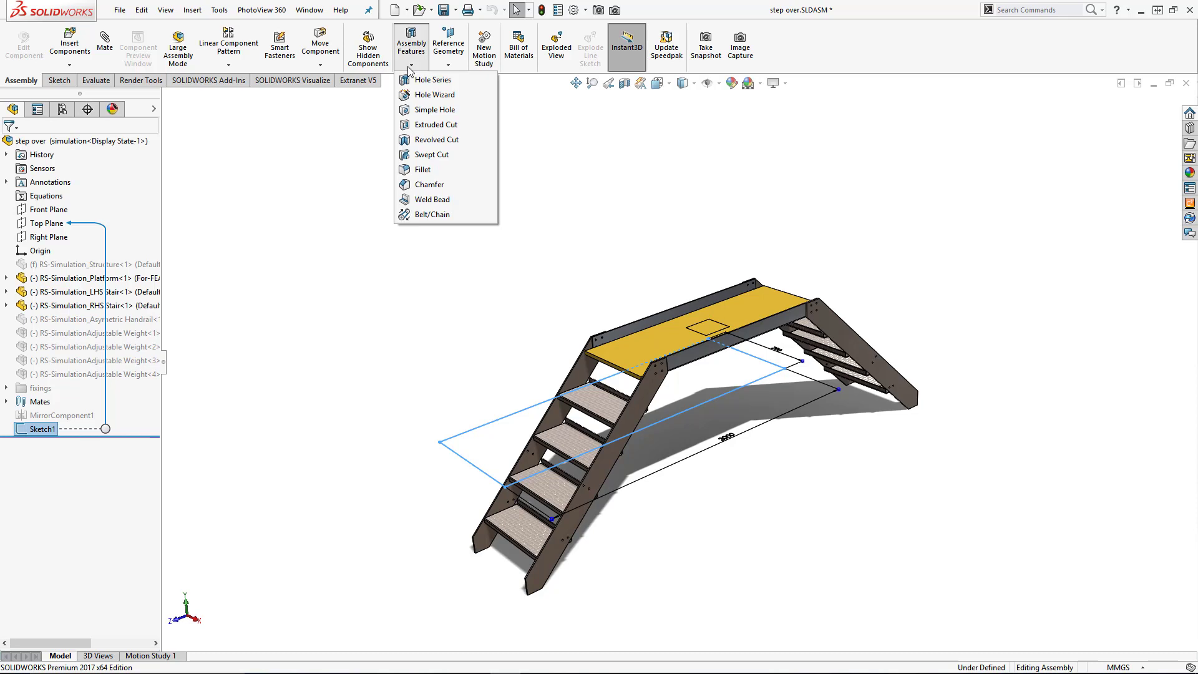
left_click(422, 126)
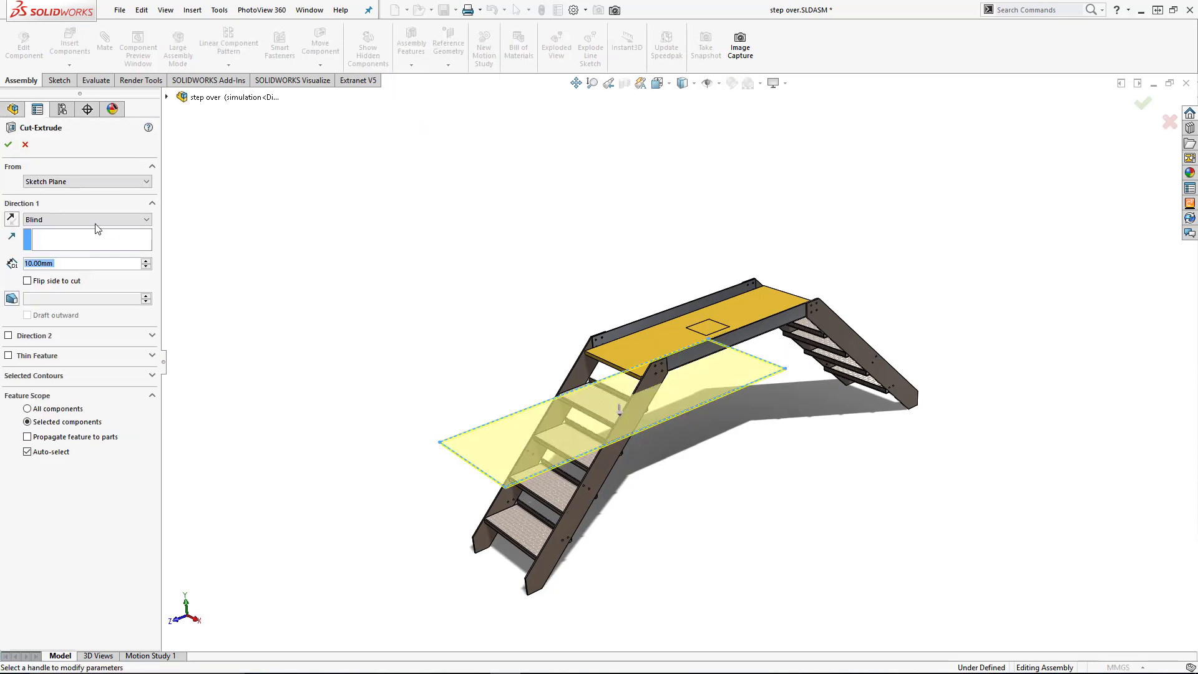
left_click(93, 221)
left_click(73, 247)
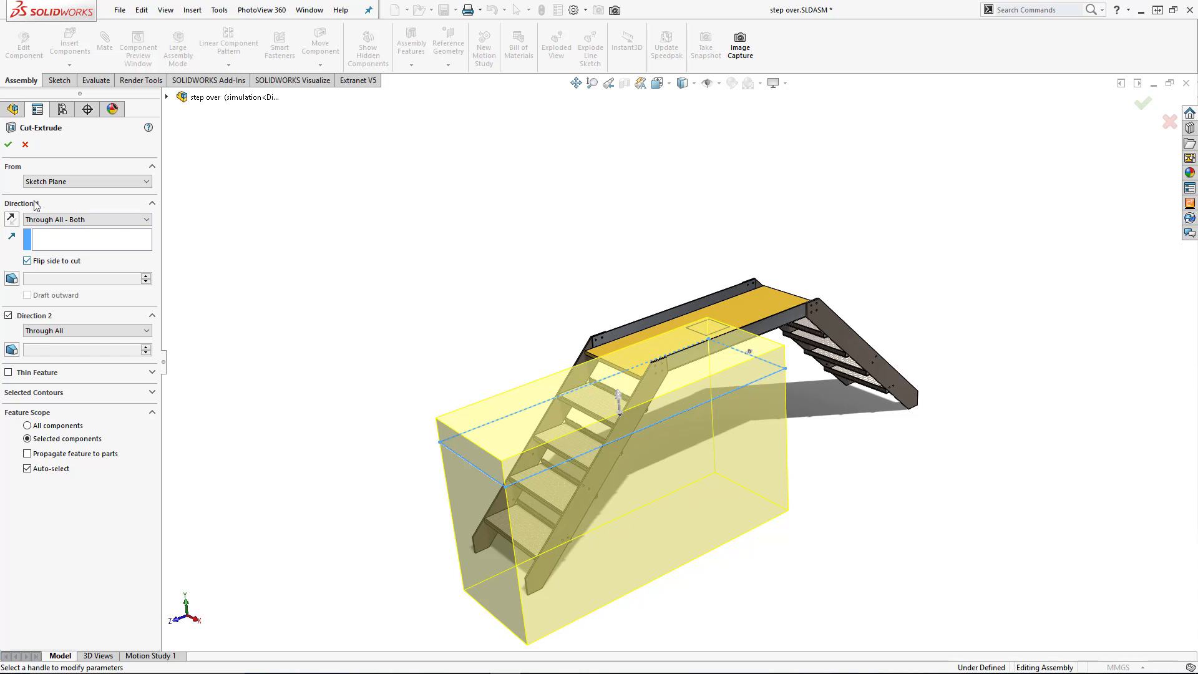
left_click(9, 145)
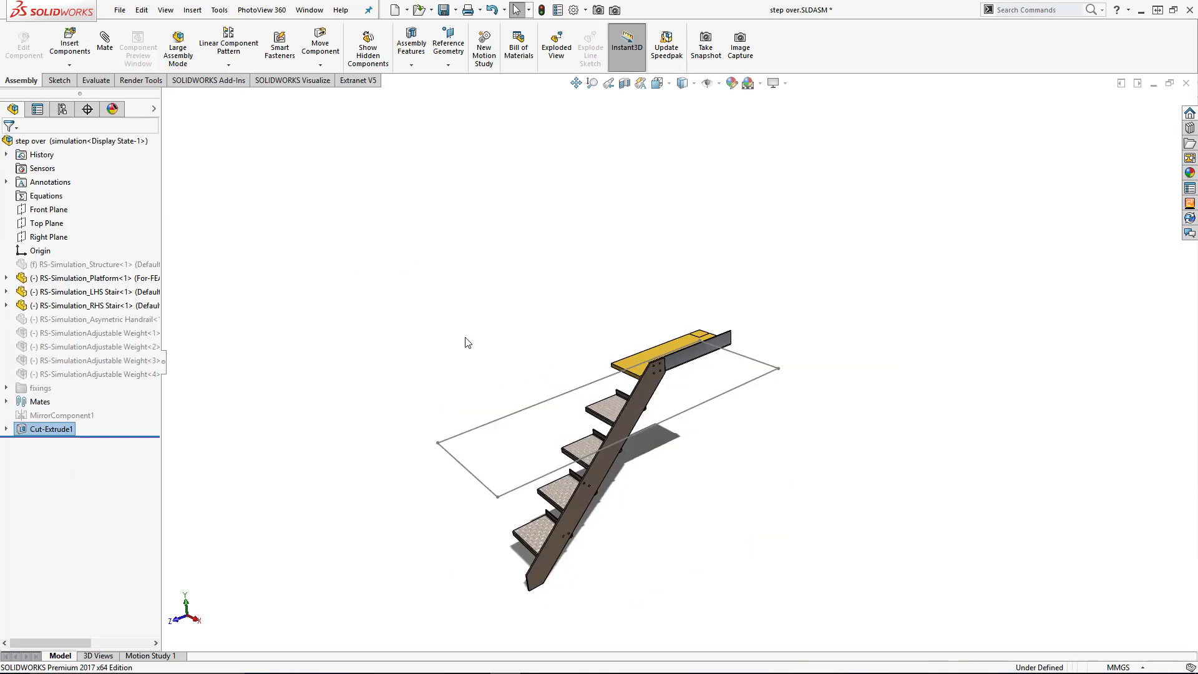
- Hide Sketch1 beneath the Cut-Extrude1 feature
left_click(52, 429)
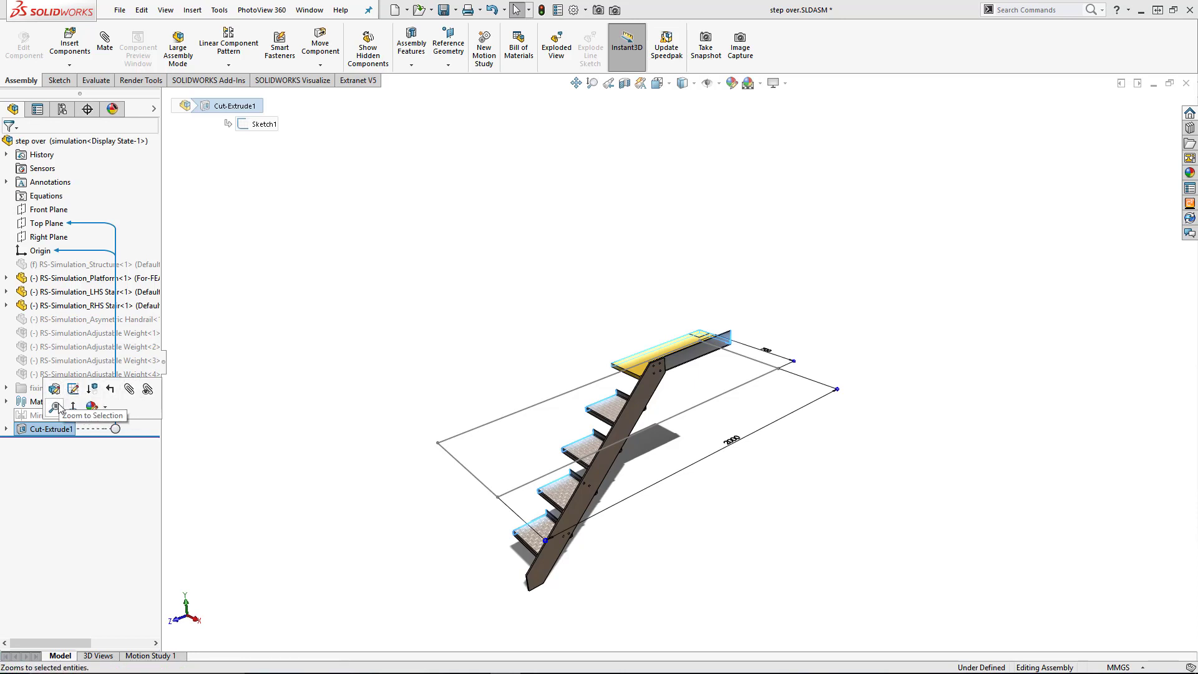
left_click(6, 429)
left_click(39, 442)
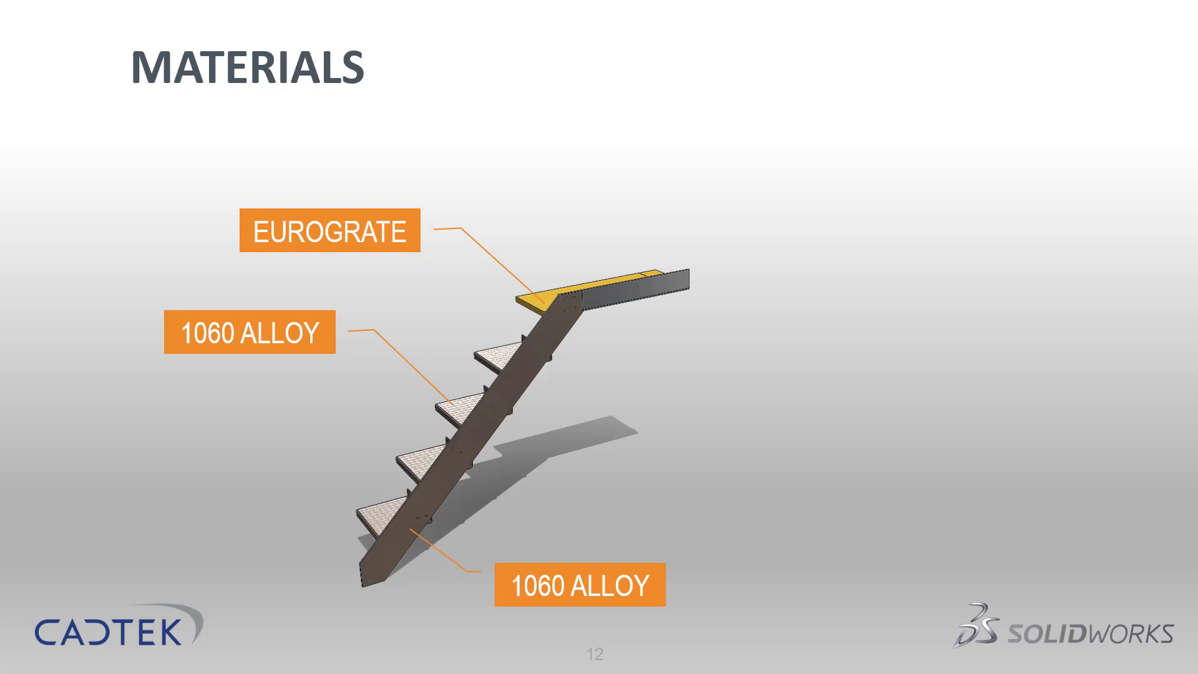
key("Right")
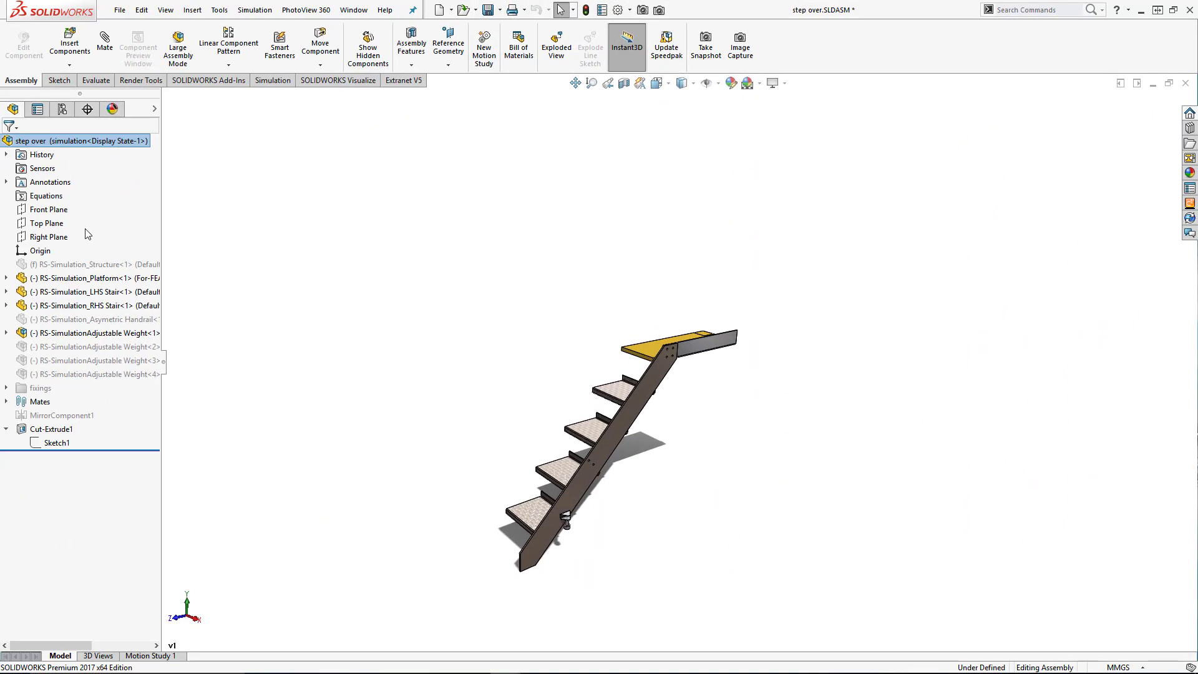
- Create a new static simulation study for the cut-down assembly
left_click(278, 81)
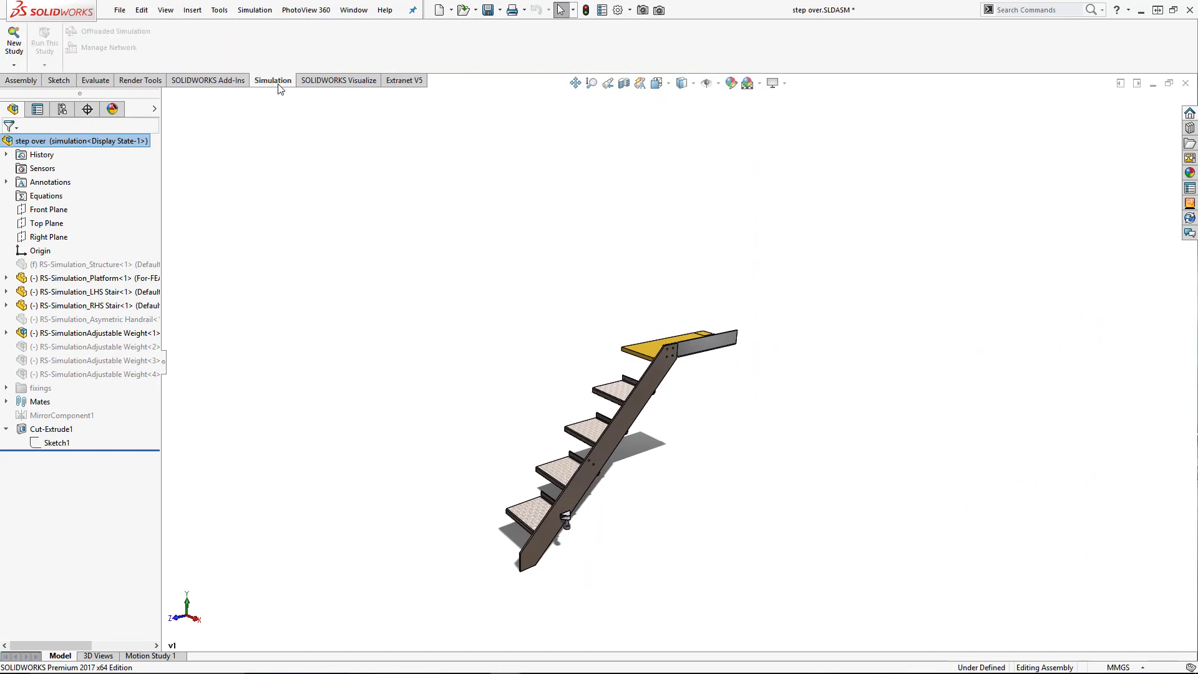
left_click(14, 43)
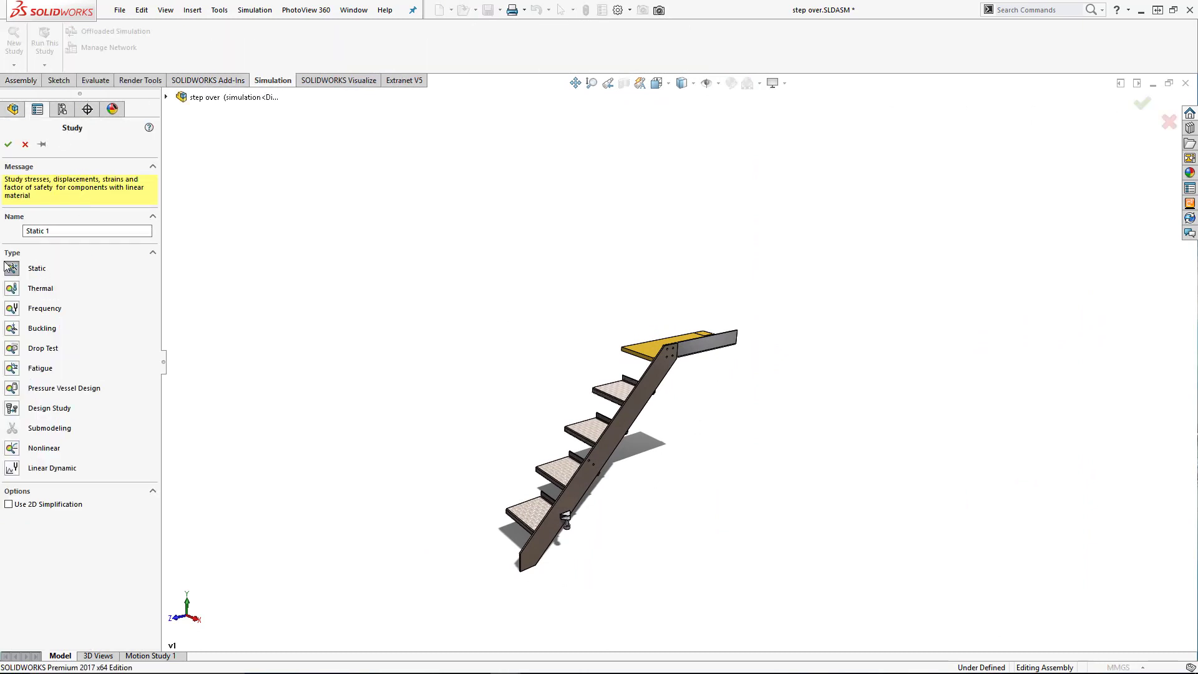
left_click(8, 144)
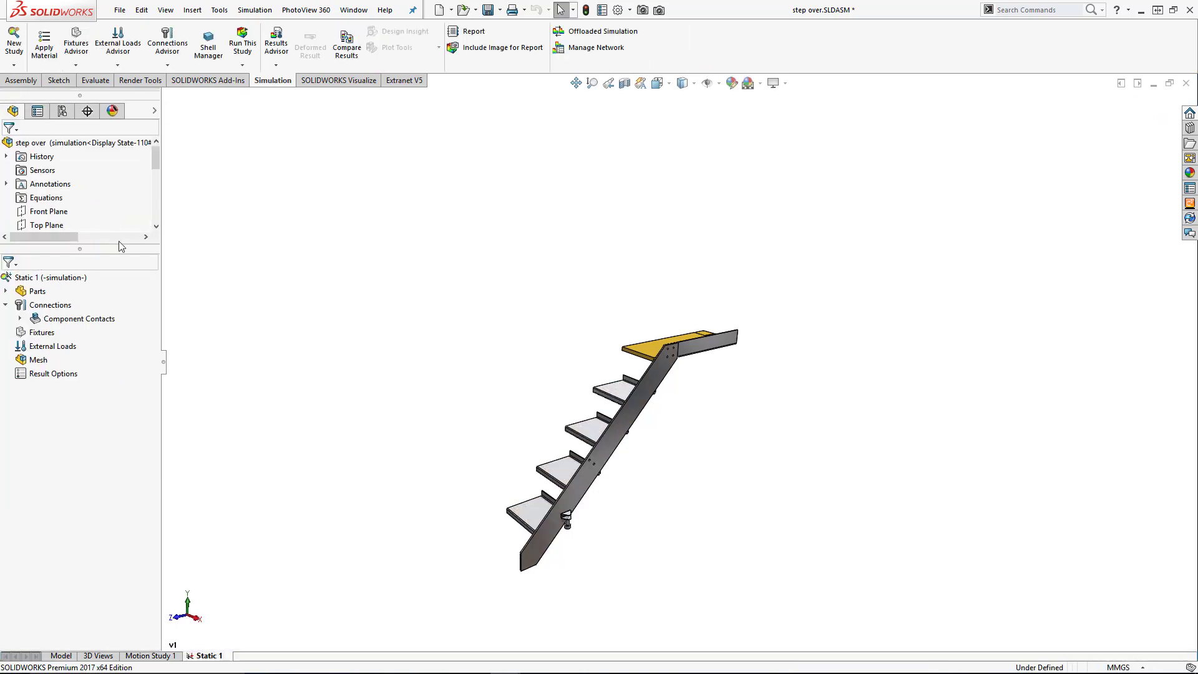
- Examine the solid bodies, assigned materials and contact entries of the adjustable weight, LHS stair and platform parts in the study
left_click(6, 291)
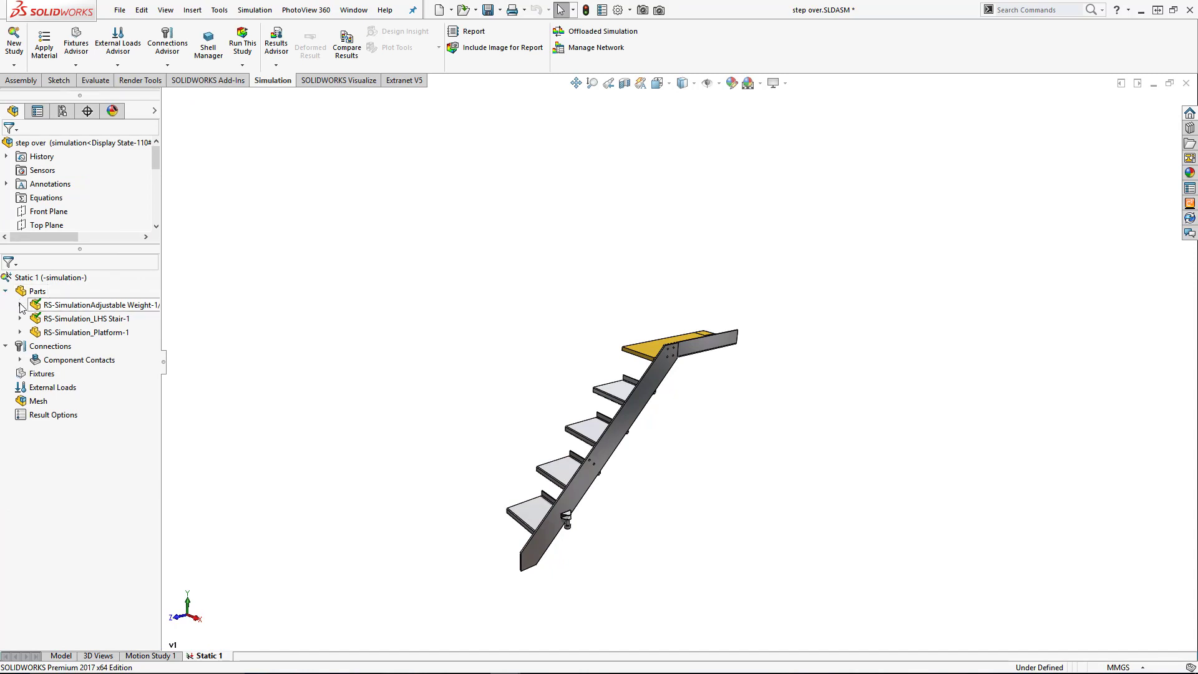
left_click(20, 305)
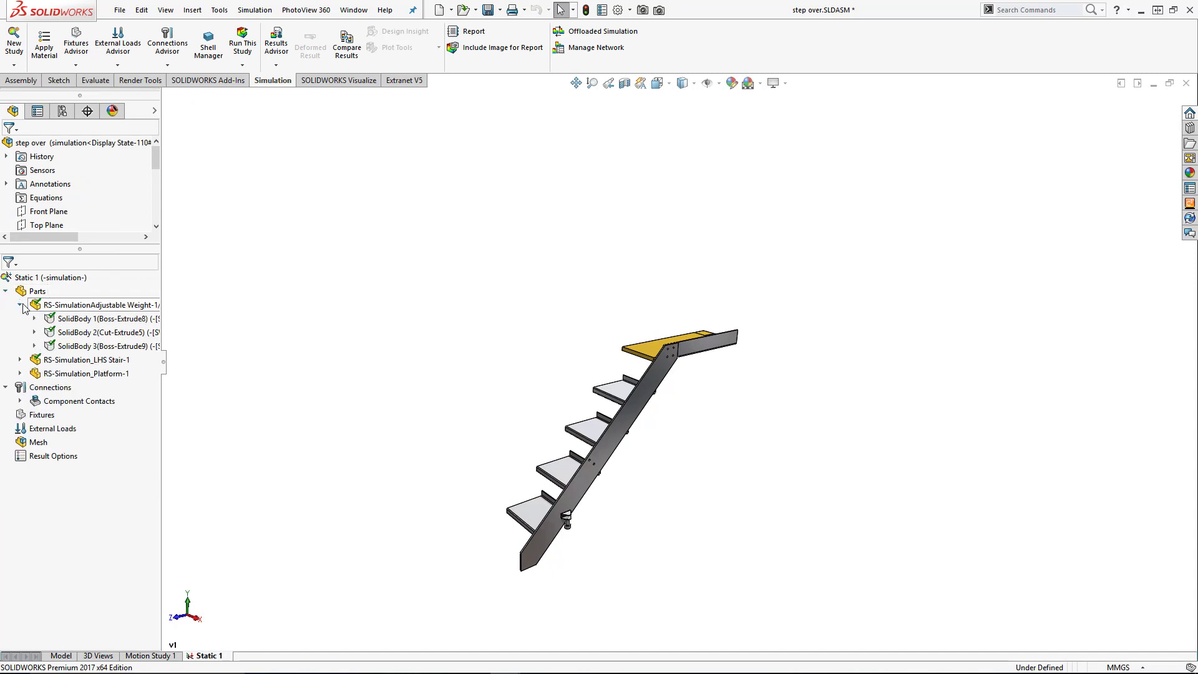
left_click(34, 319)
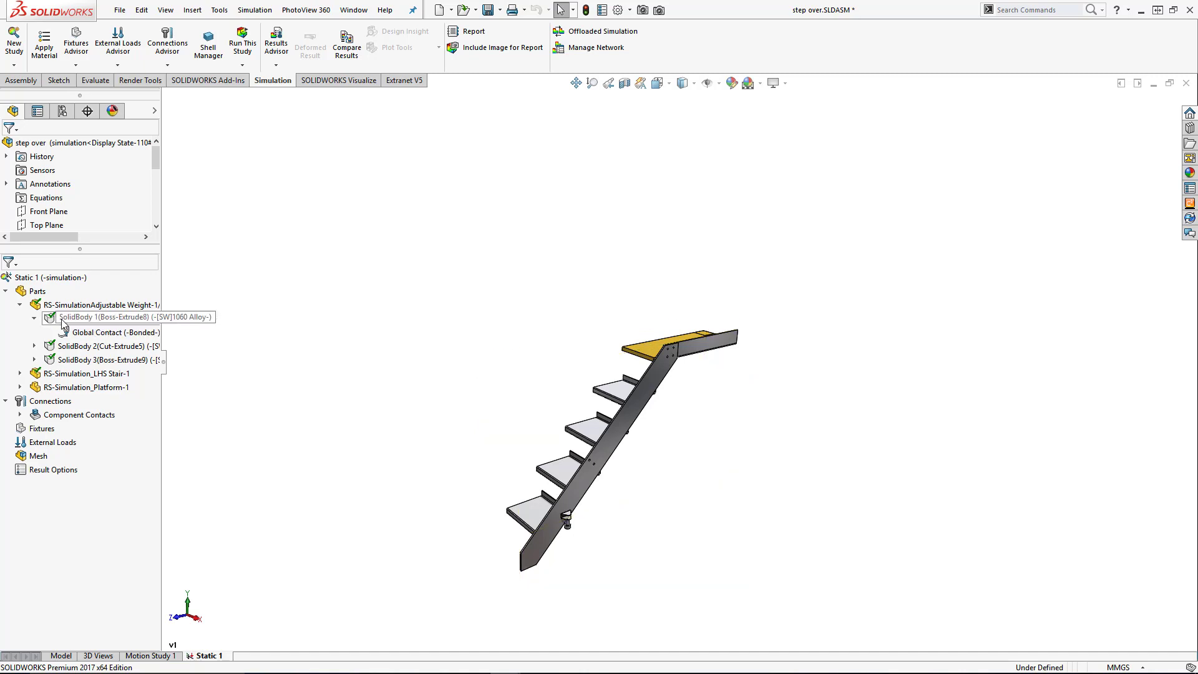
left_click(20, 373)
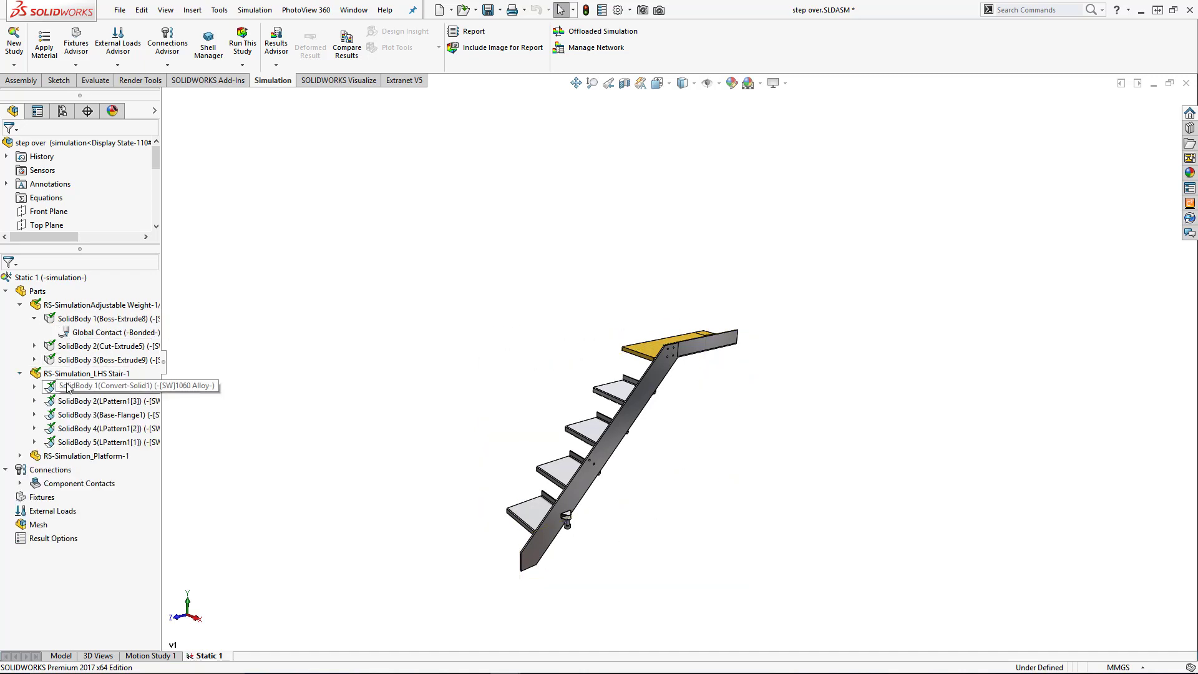
left_click(34, 388)
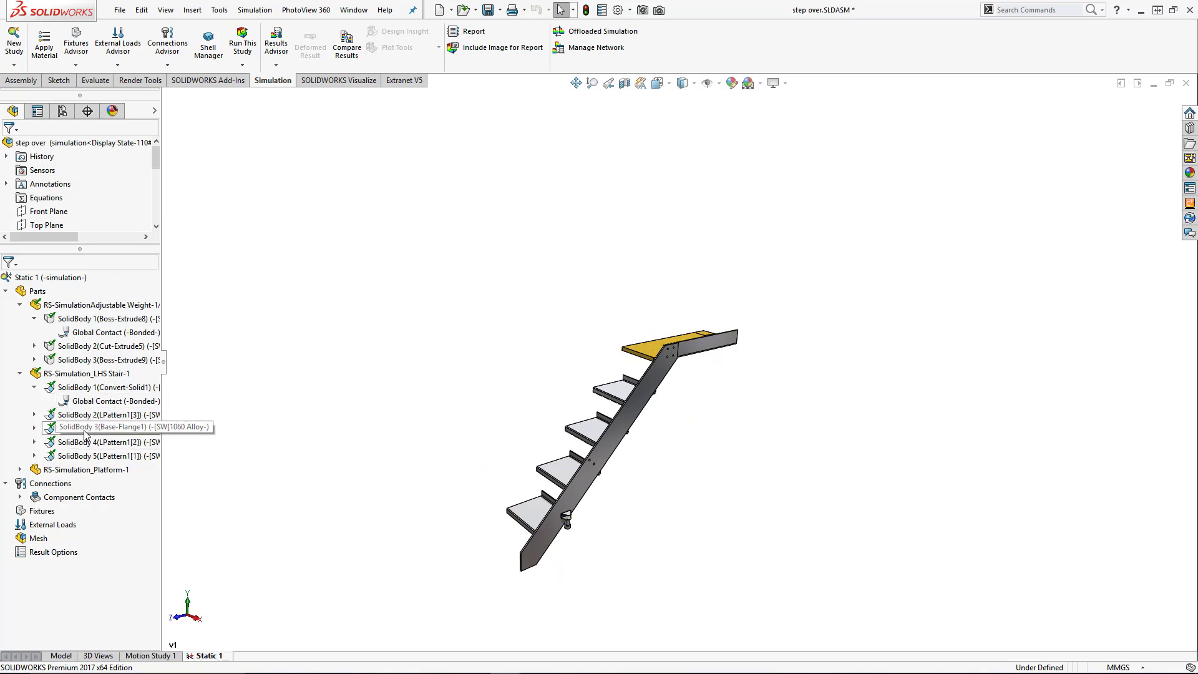
left_click(19, 471)
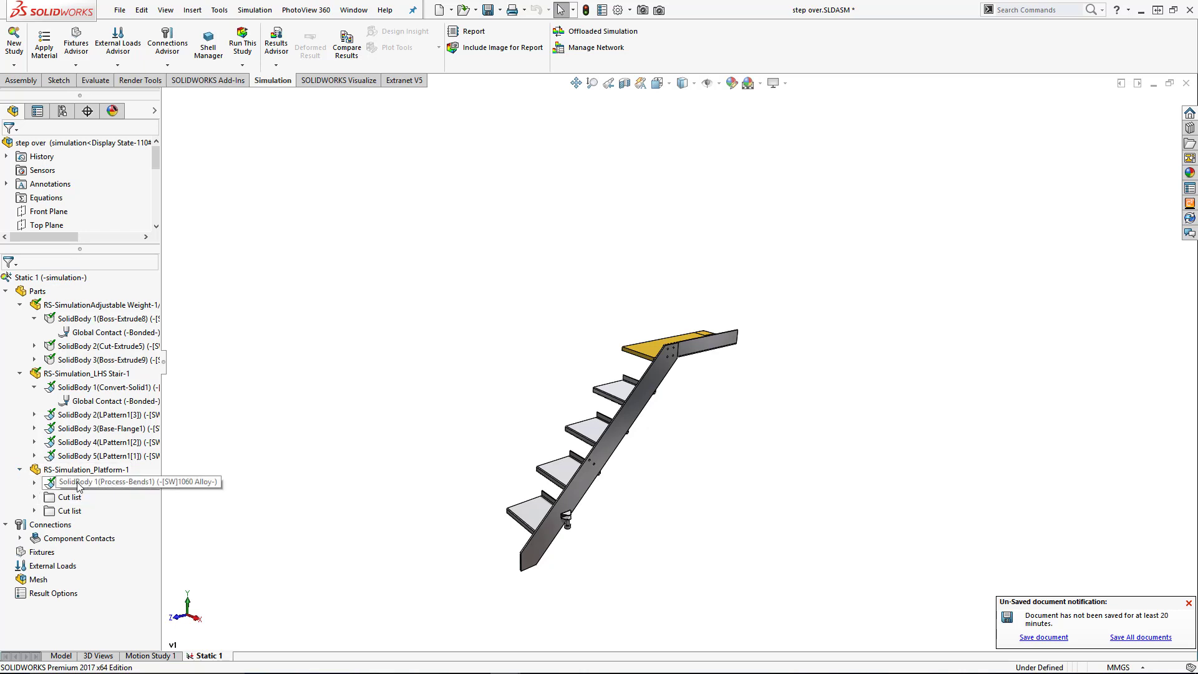
left_click(35, 497)
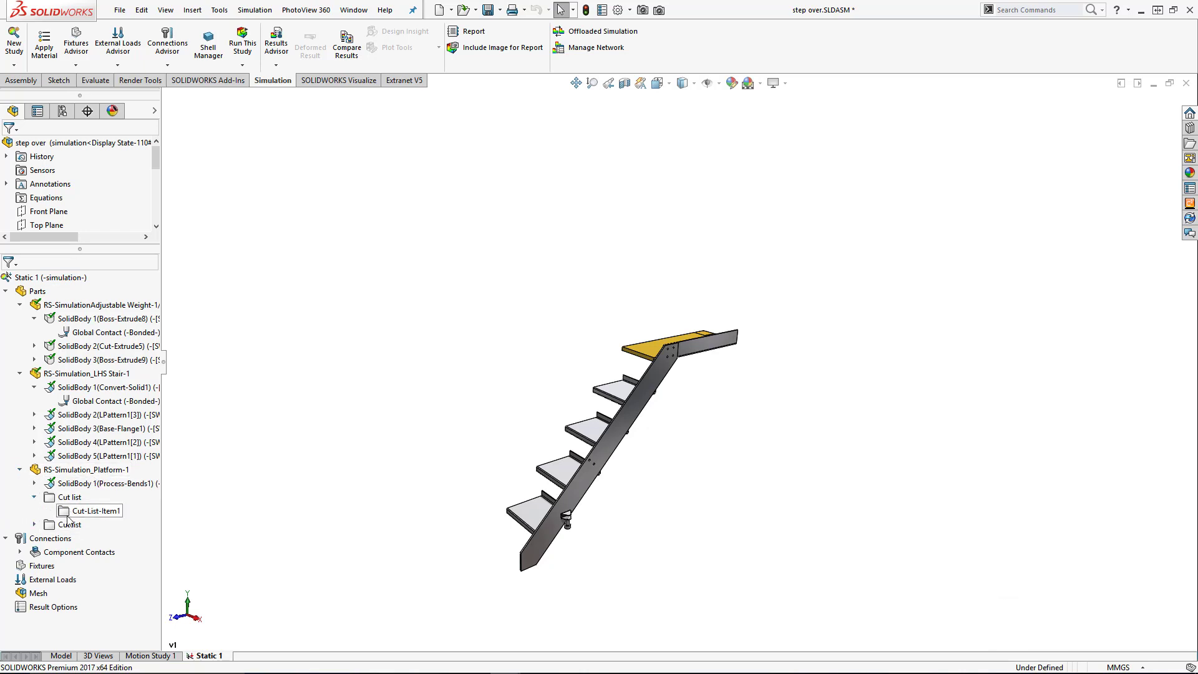
left_click(68, 513)
left_click(35, 525)
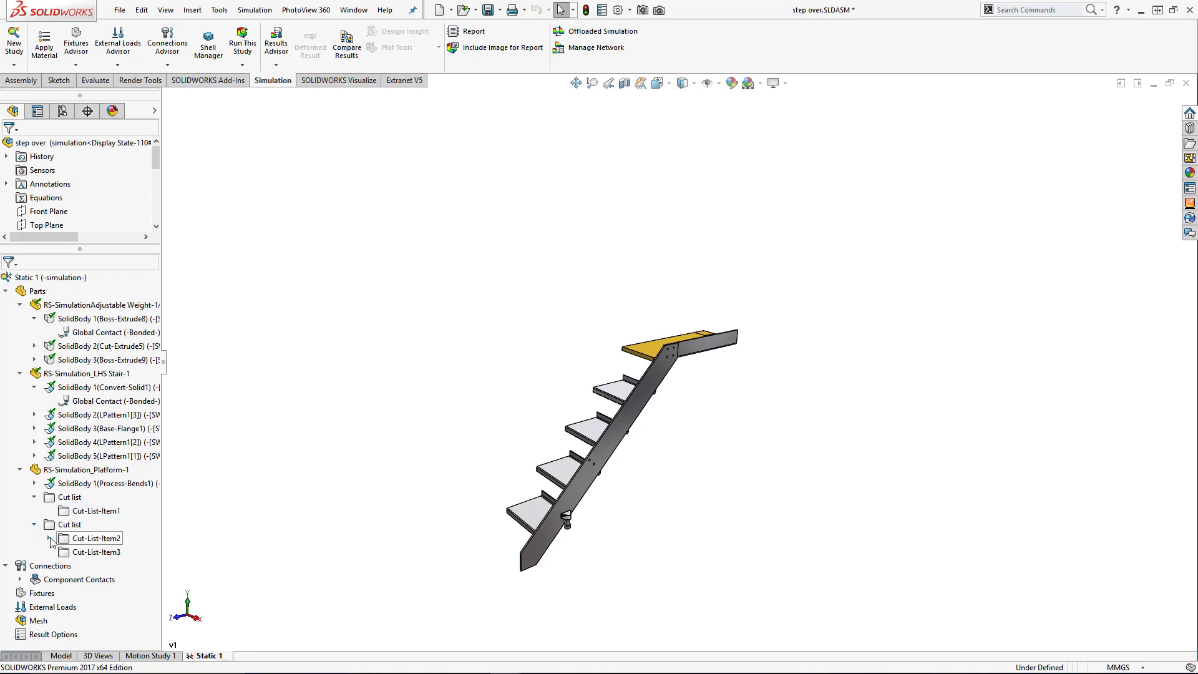
left_click(49, 538)
left_click(62, 552)
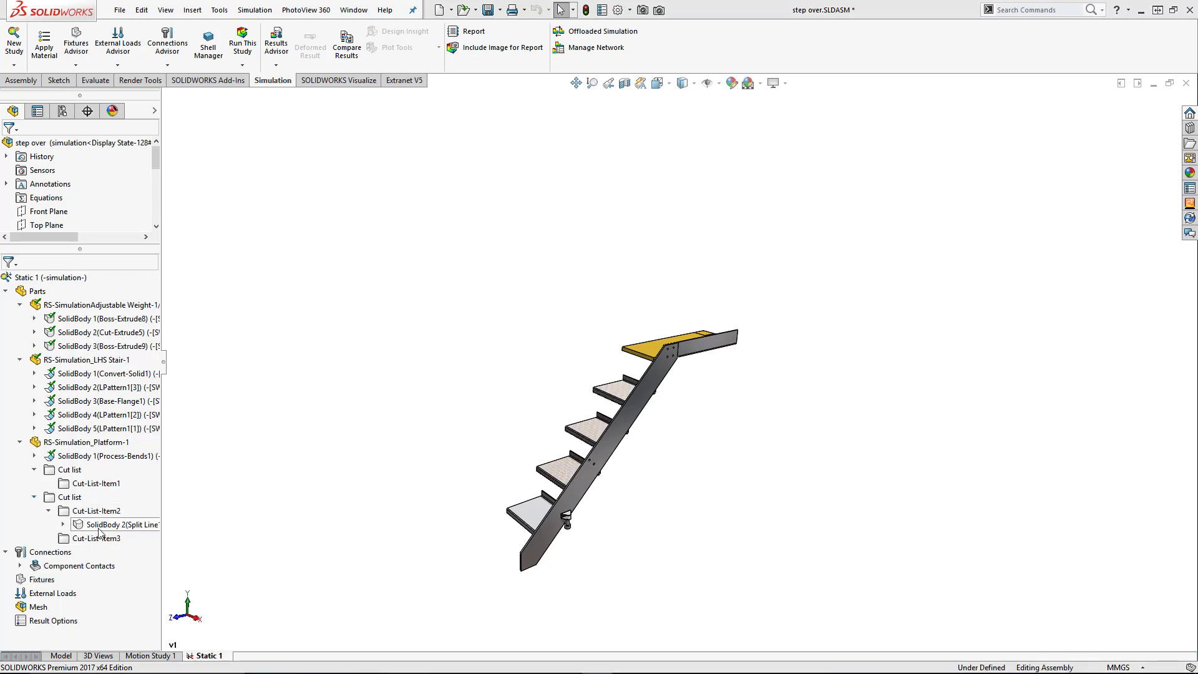
- Apply the custom plastic material Mesh-Mat to SolidBody 2 (Split Line1) of the platform part
right_click(97, 527)
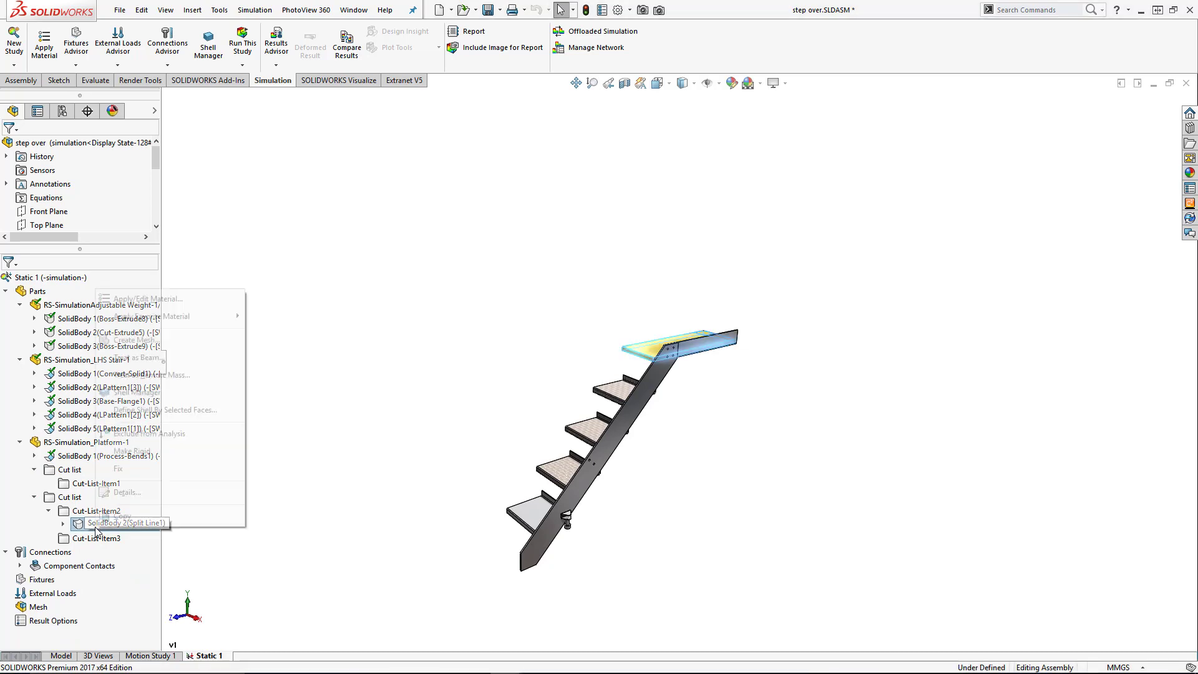
left_click(145, 302)
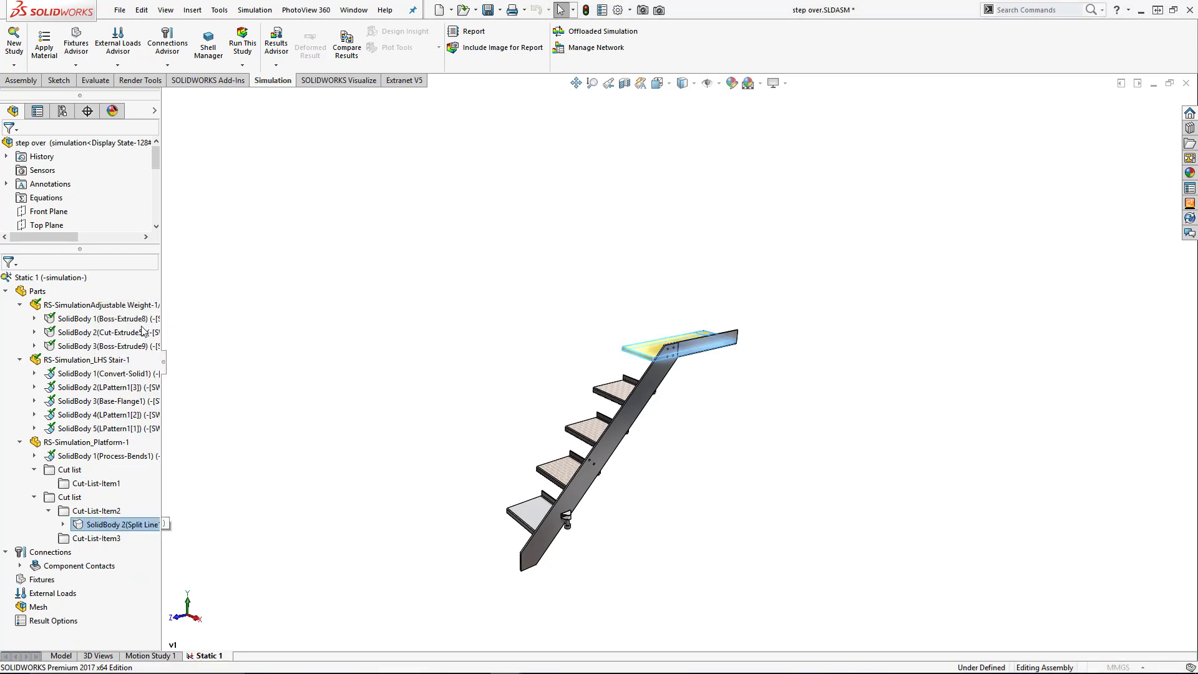
left_click(33, 32)
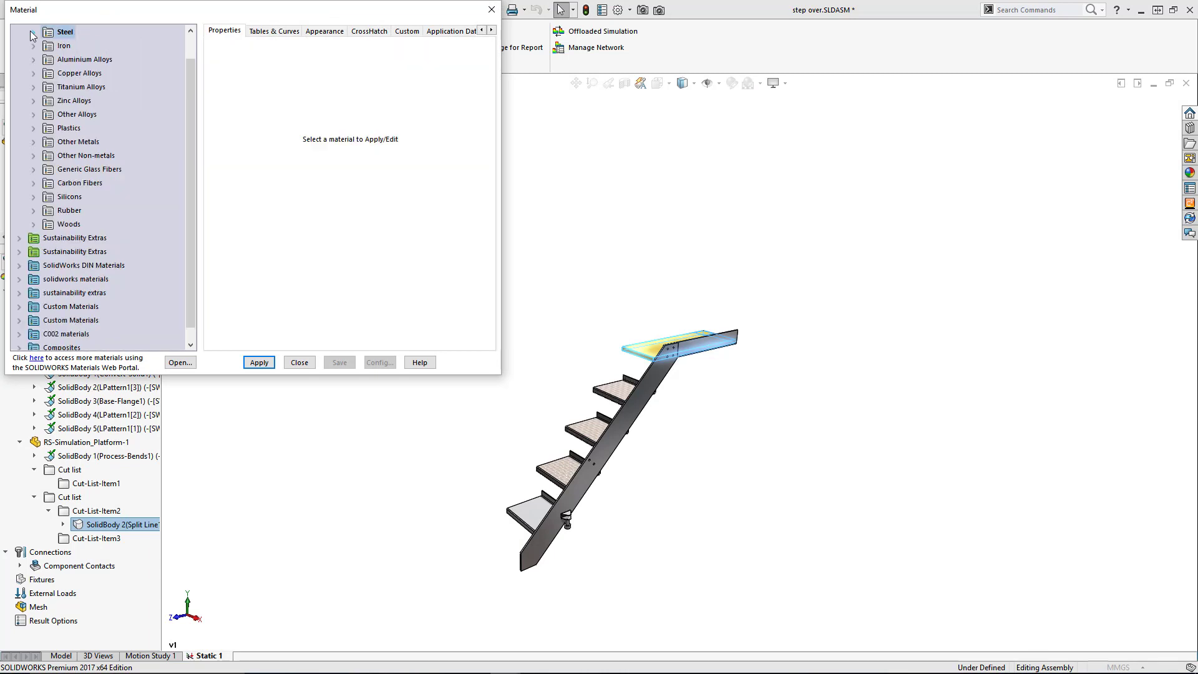
double_click(31, 306)
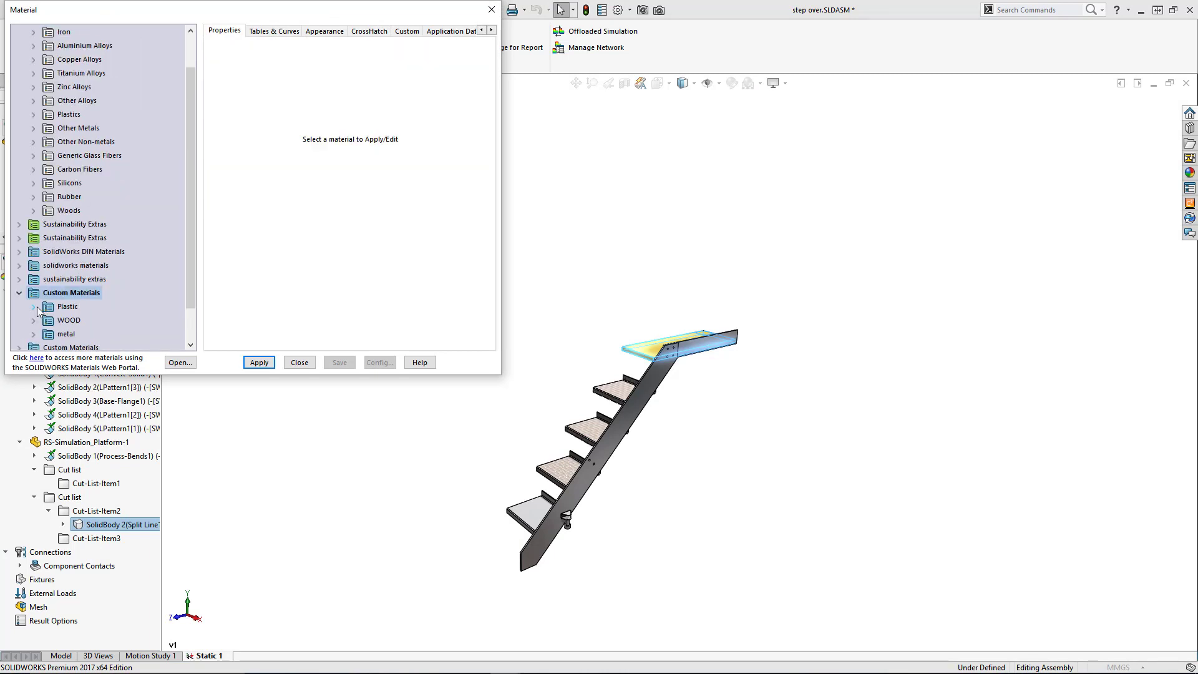
double_click(36, 306)
left_click(84, 335)
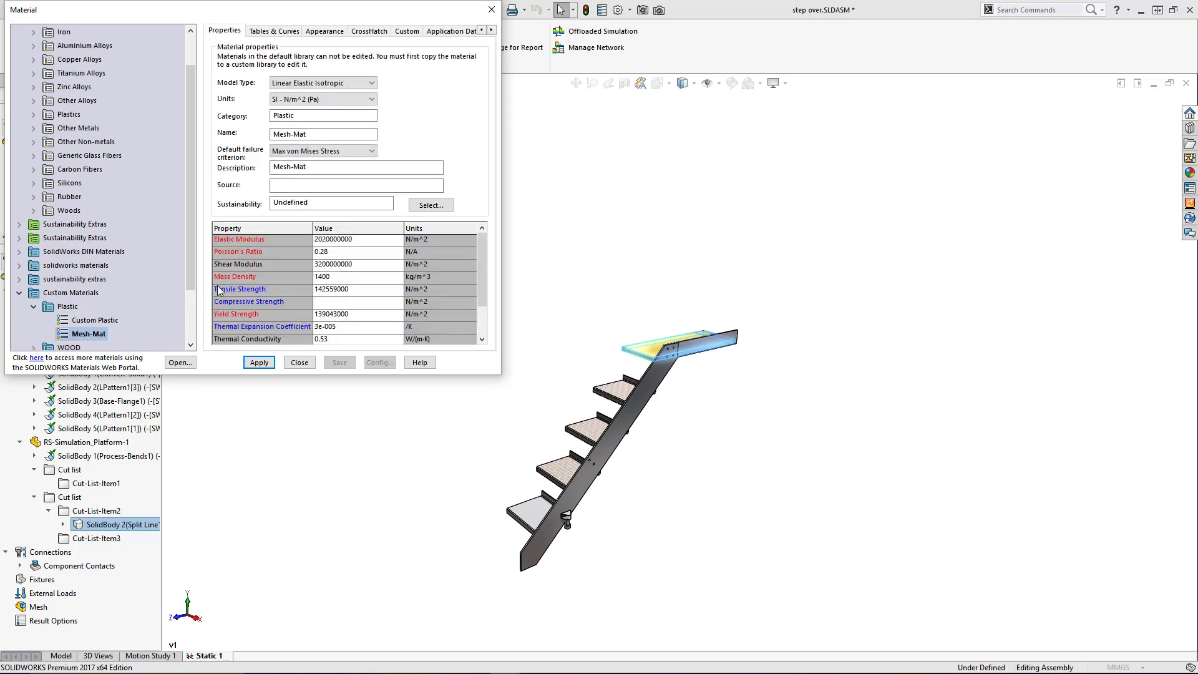
mouse_move(481, 272)
left_mouse_down()
mouse_move(487, 305)
mouse_move(480, 249)
left_mouse_up()
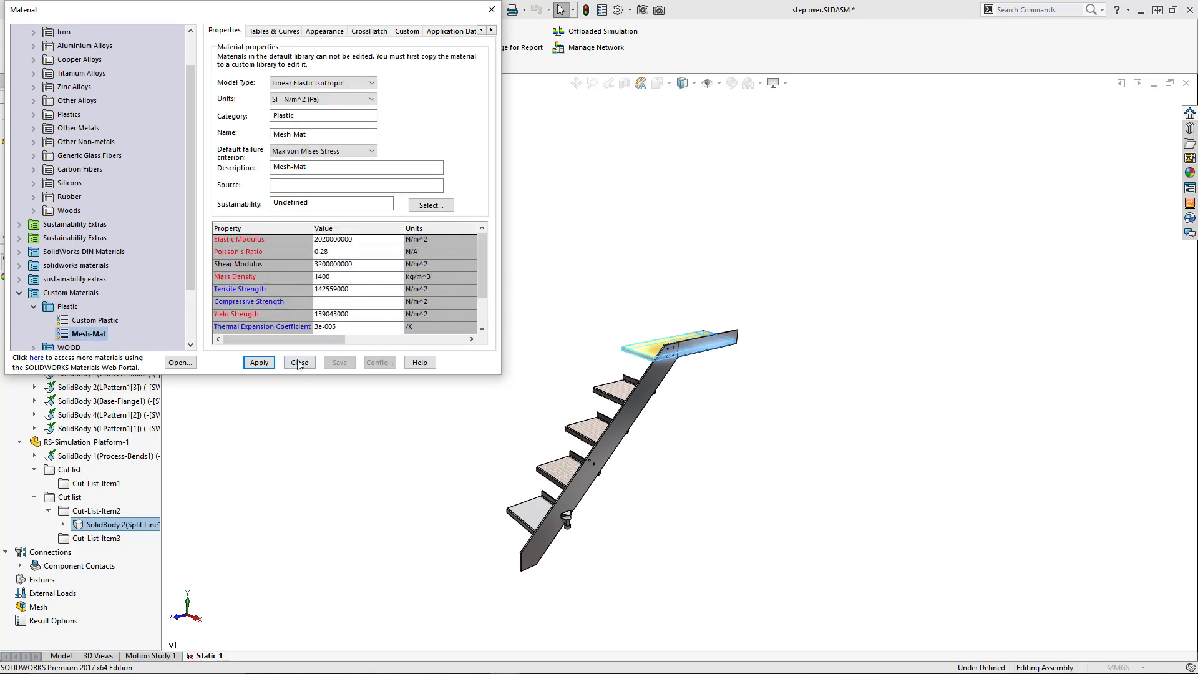
left_click(258, 362)
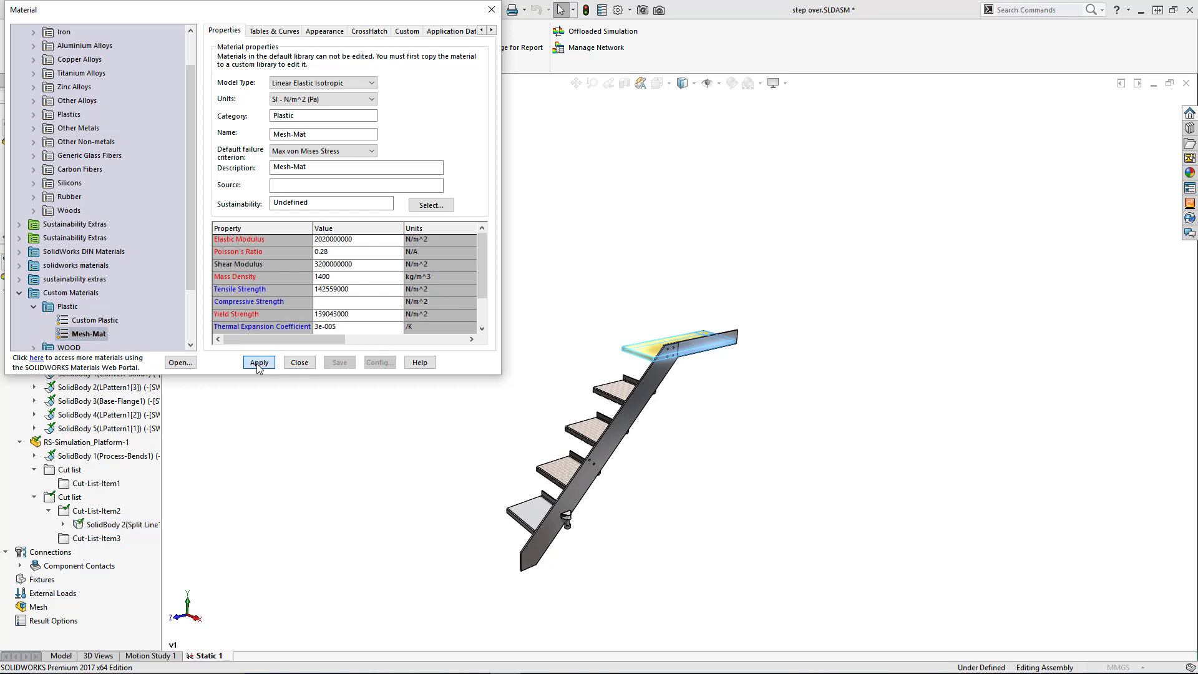
left_click(300, 364)
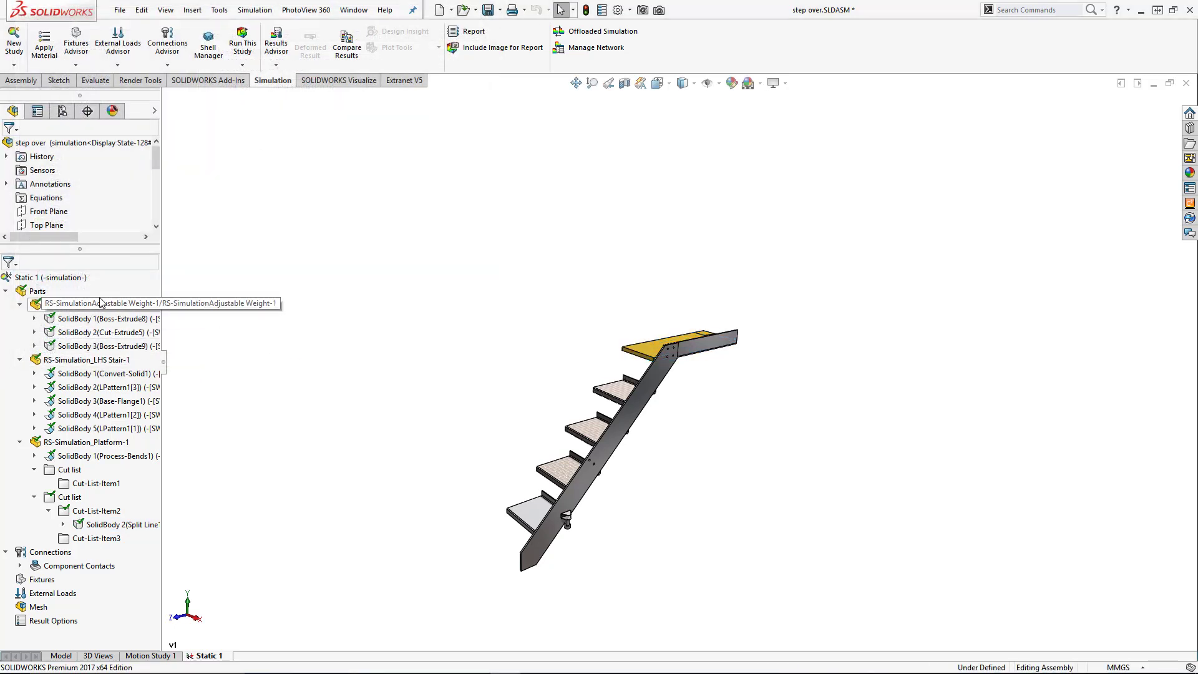
left_click(6, 292)
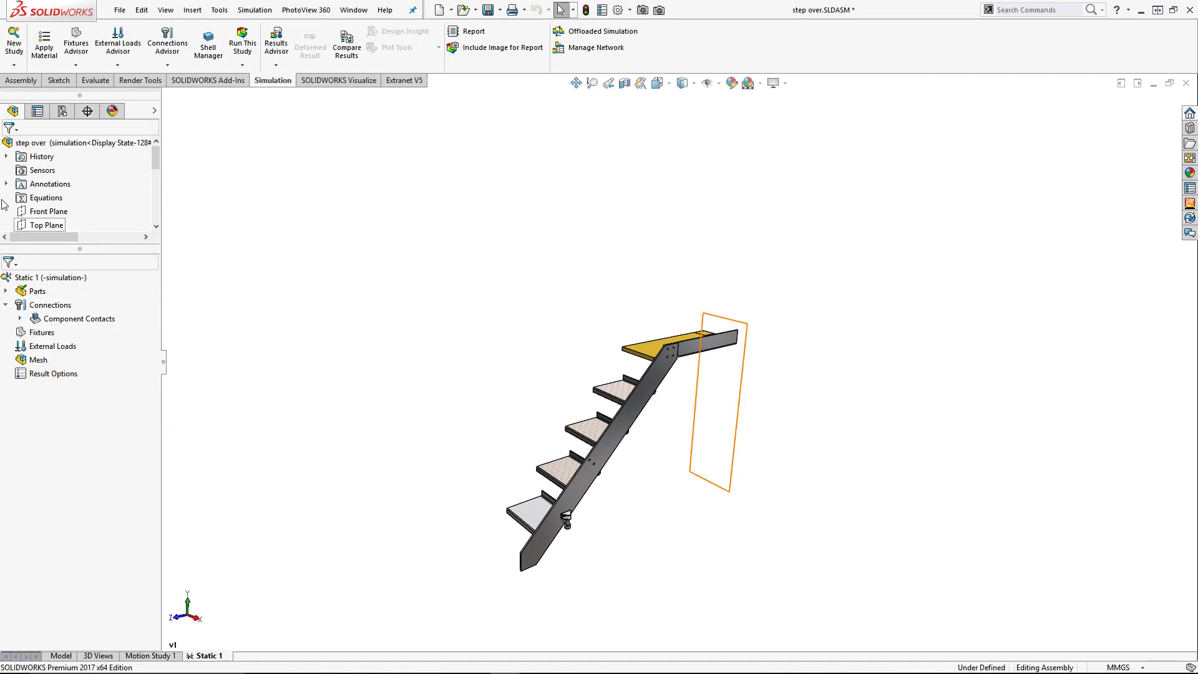
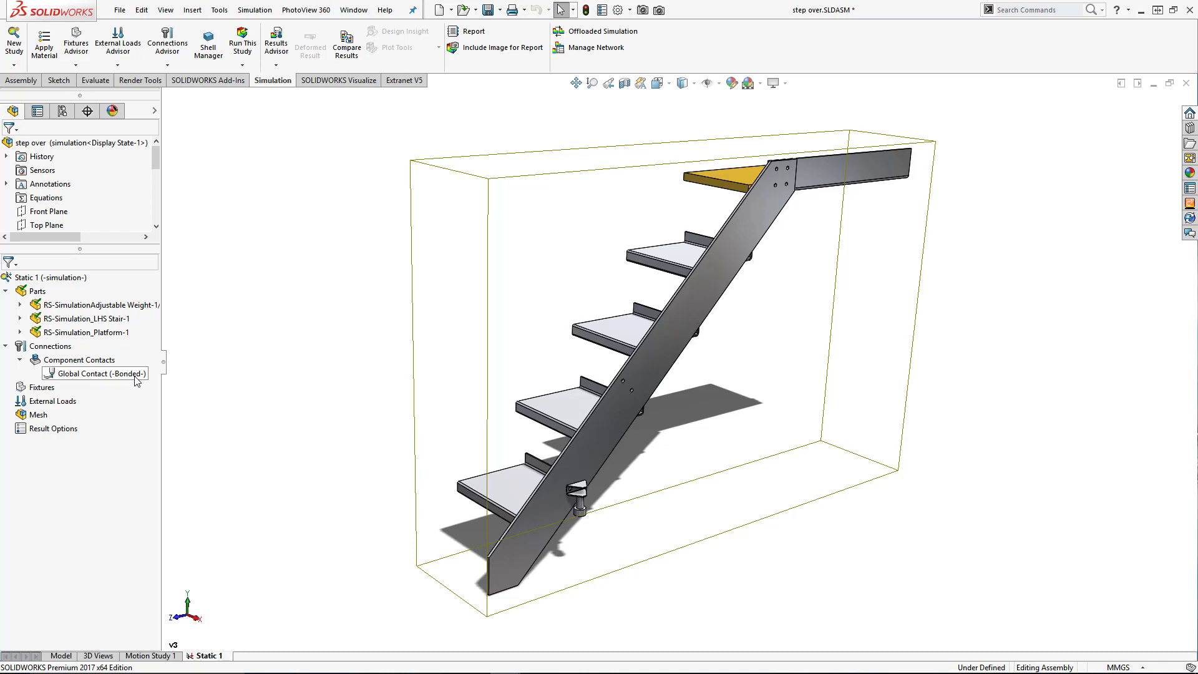
- Create a No Penetration contact set between the yellow platform panel's underside and the supporting flange face of the platform frame
left_click(80, 360)
right_click(80, 361)
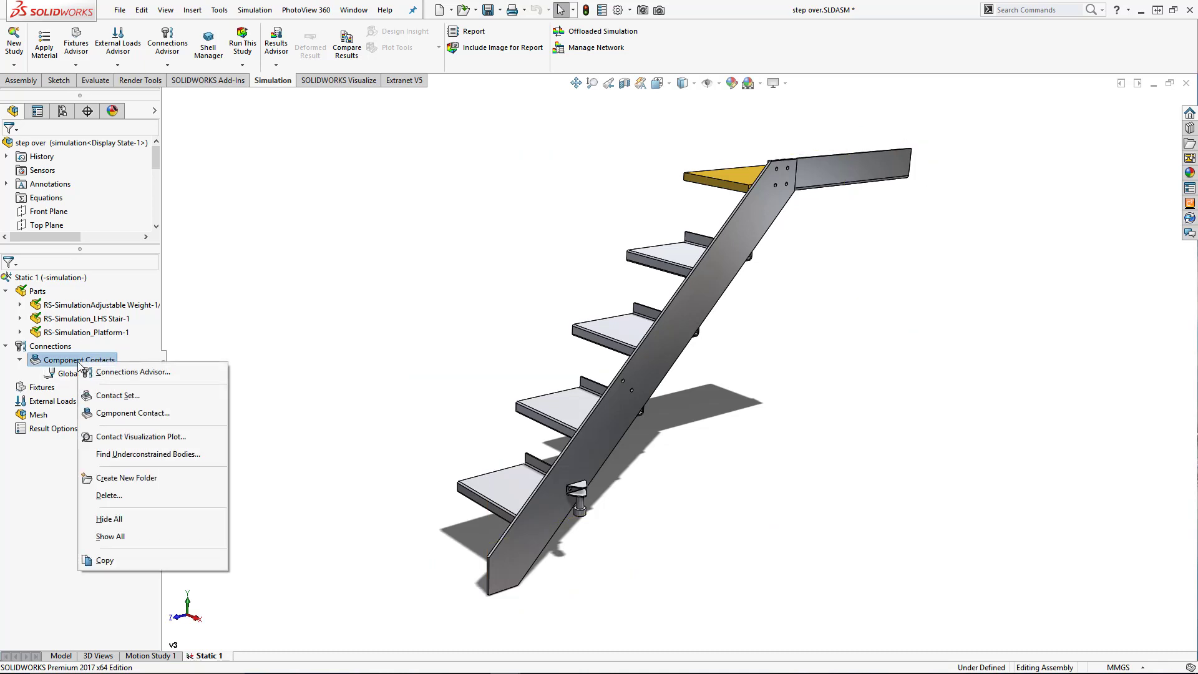
left_click(133, 396)
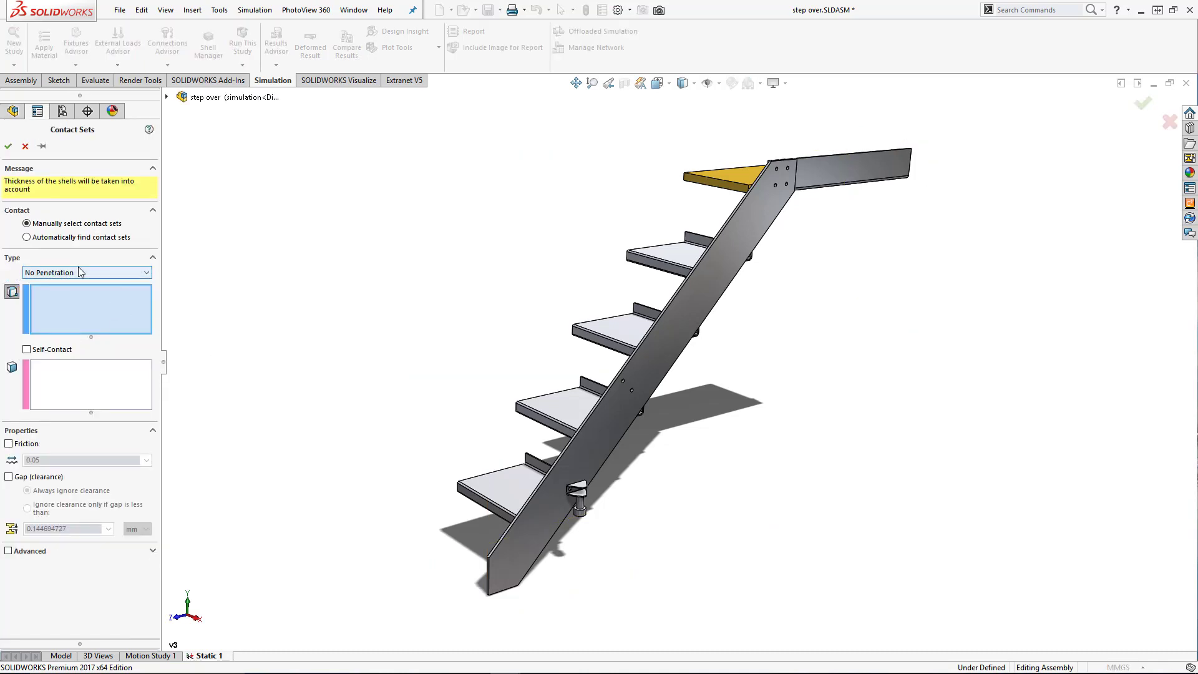
middle_click_drag(710, 227, 767, 184)
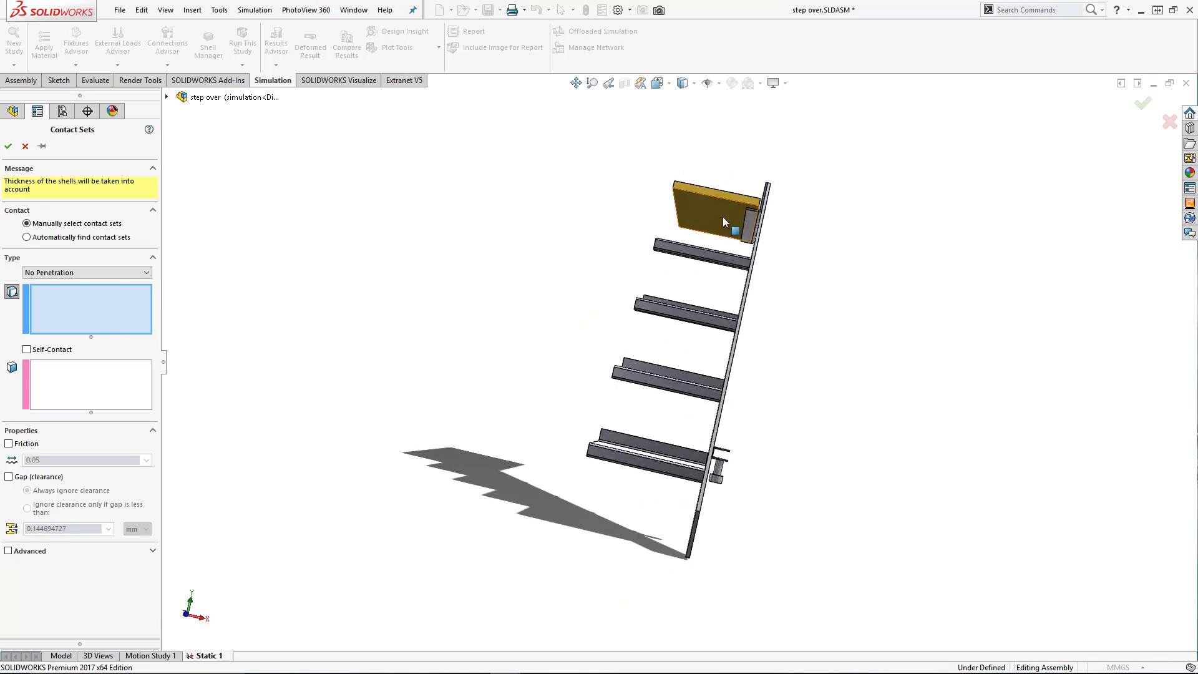
left_click(692, 211)
left_click(111, 335)
middle_click_drag(547, 202, 564, 278)
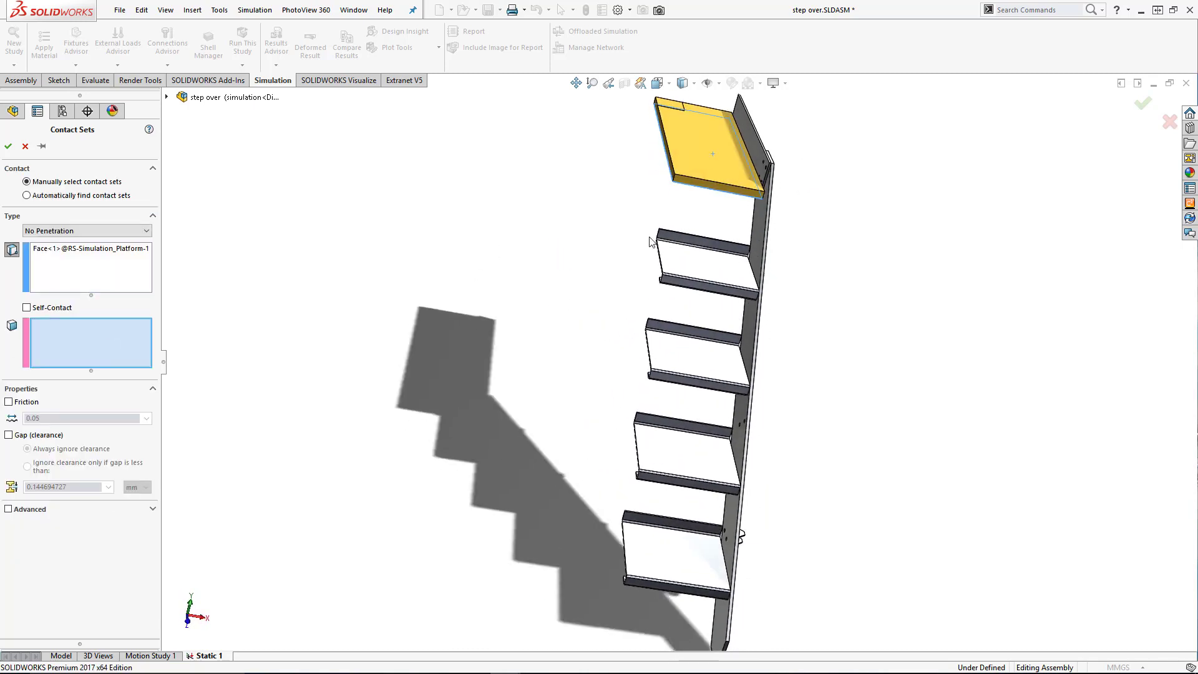
scroll(752, 203, "down", 4)
middle_click_drag(758, 206, 770, 166)
scroll(792, 200, "down", 3)
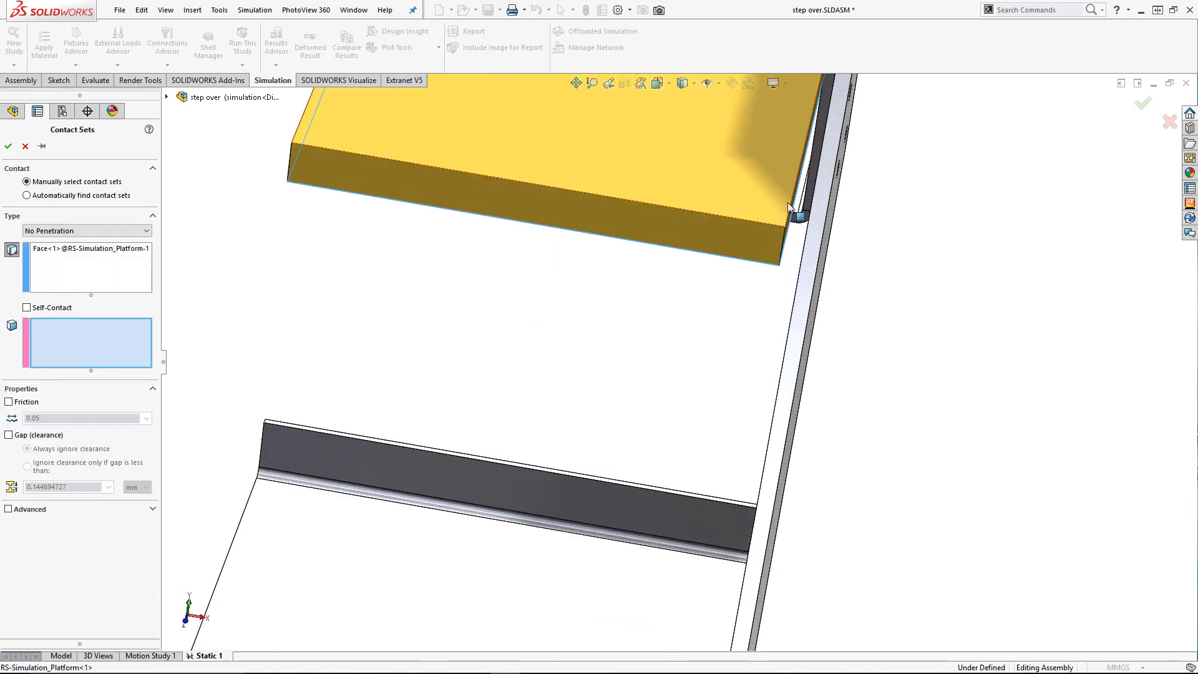
left_click(797, 206)
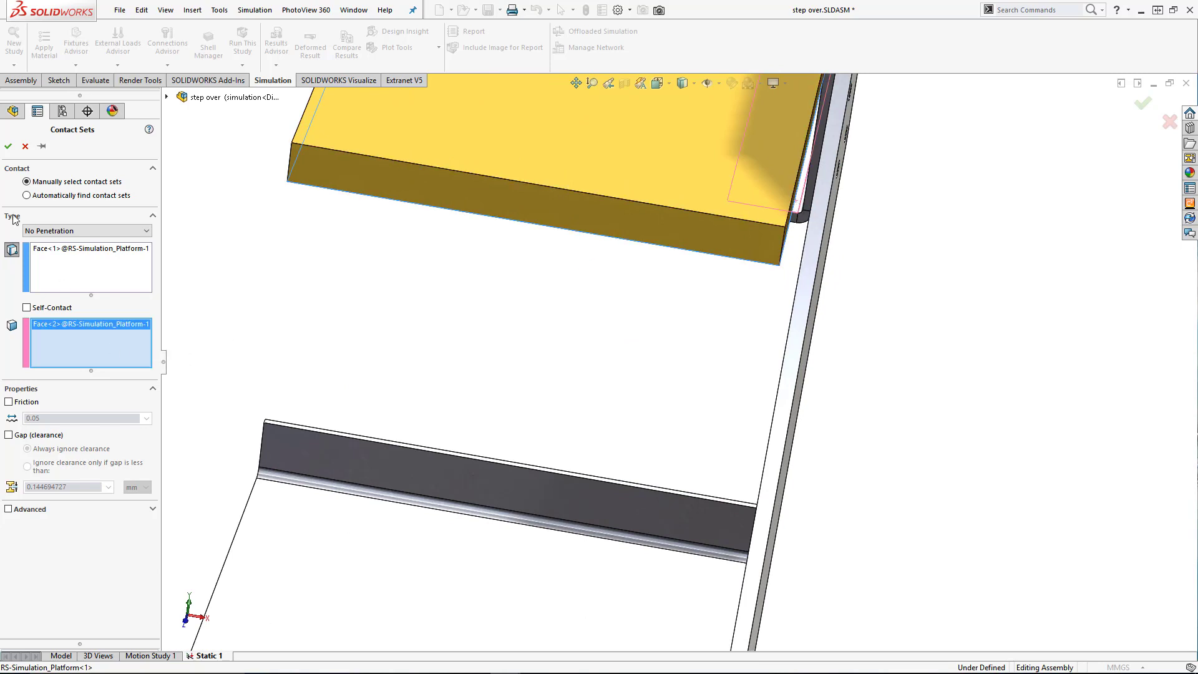
left_click(8, 148)
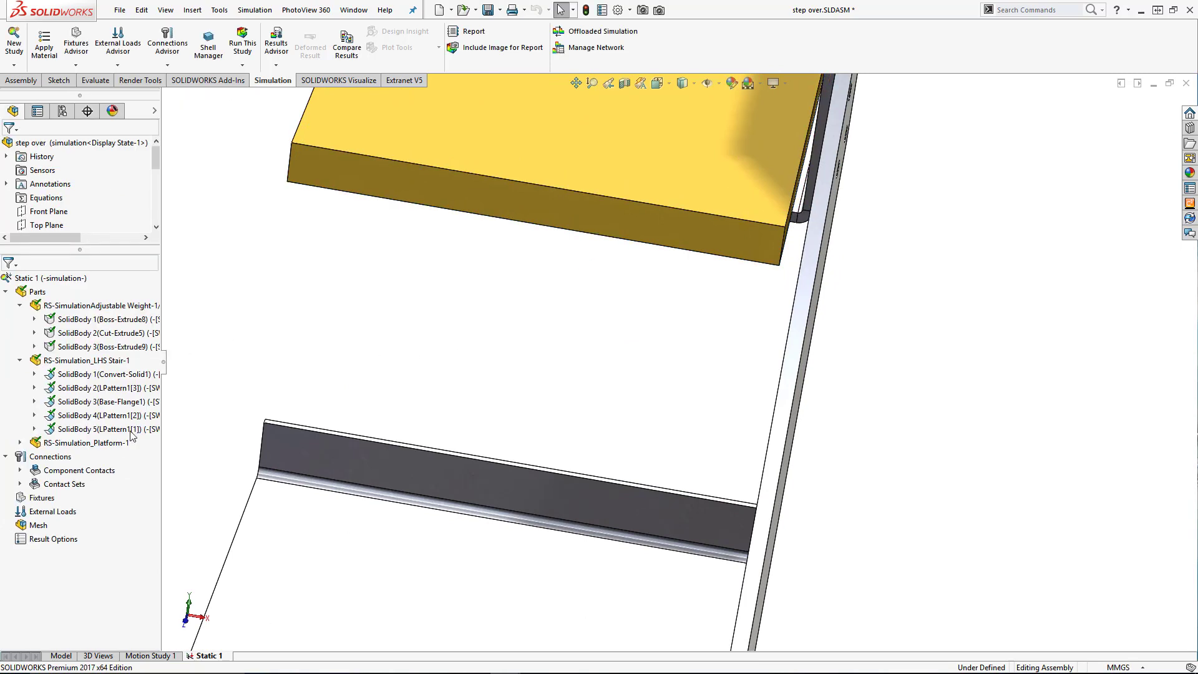
- Create a No Penetration contact set between the platform side plate's outer face and the inner face of the LHS stair stringer
right_click(61, 465)
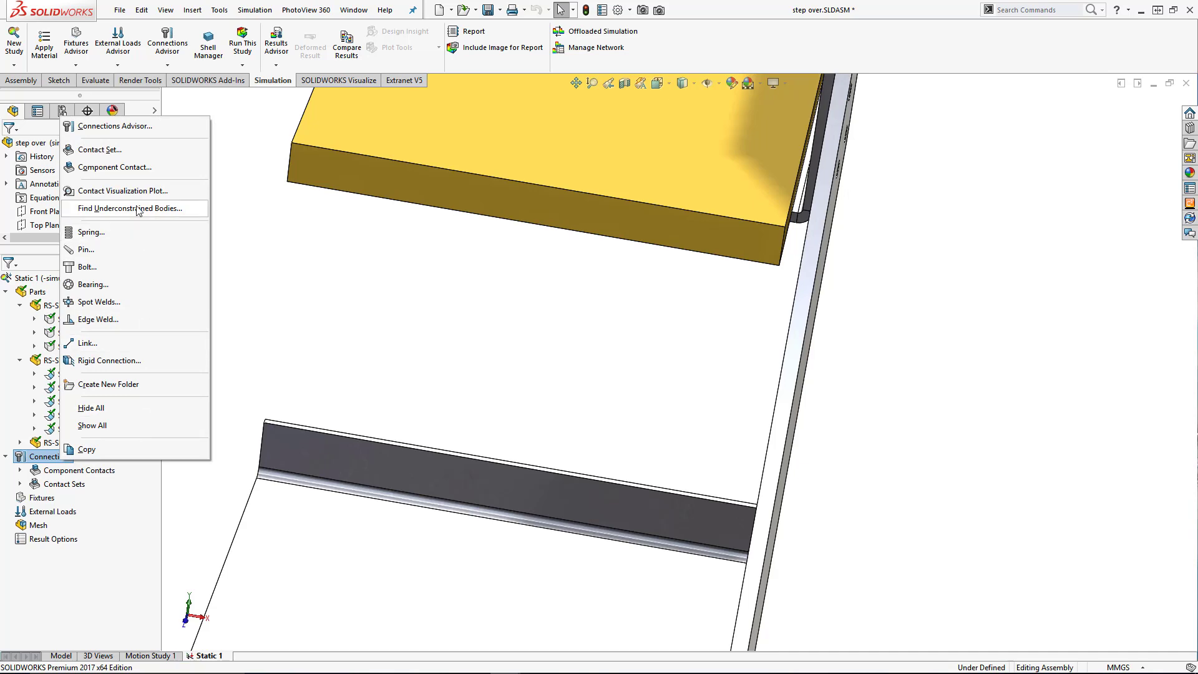
left_click(87, 150)
scroll(656, 353, "up", 4)
middle_click_drag(703, 335, 821, 280)
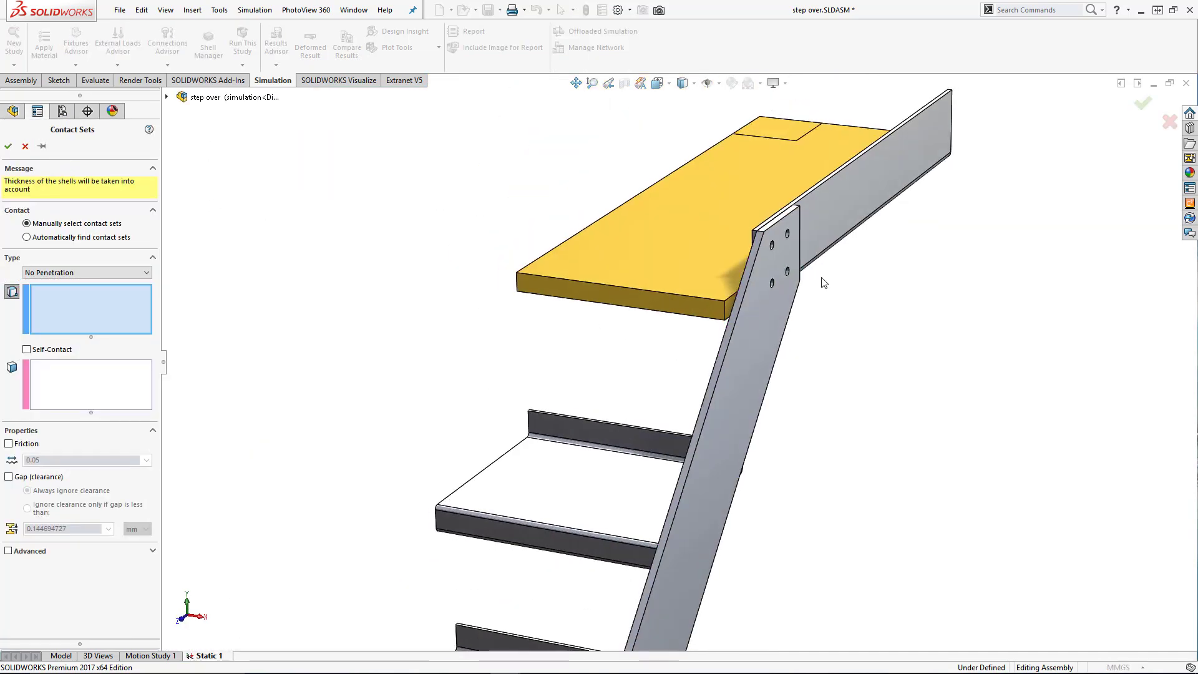
left_click(803, 219)
middle_click_drag(803, 219, 773, 298)
left_click(774, 298)
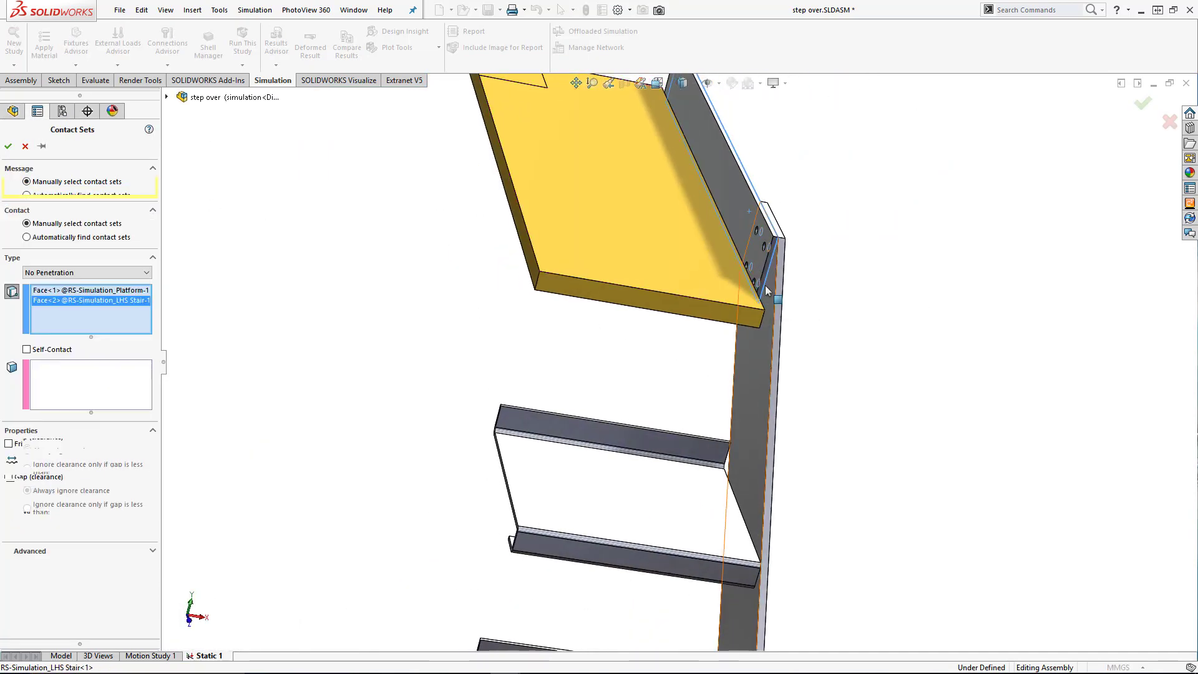
left_click(764, 307)
left_click(97, 342)
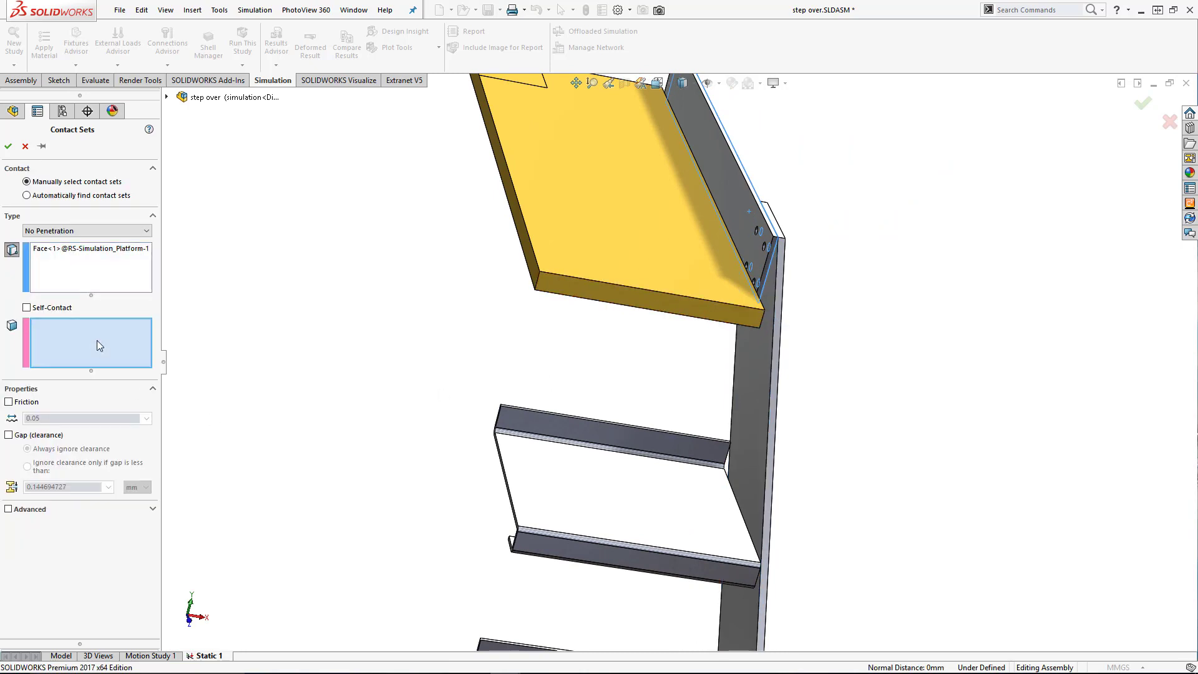
left_click(754, 393)
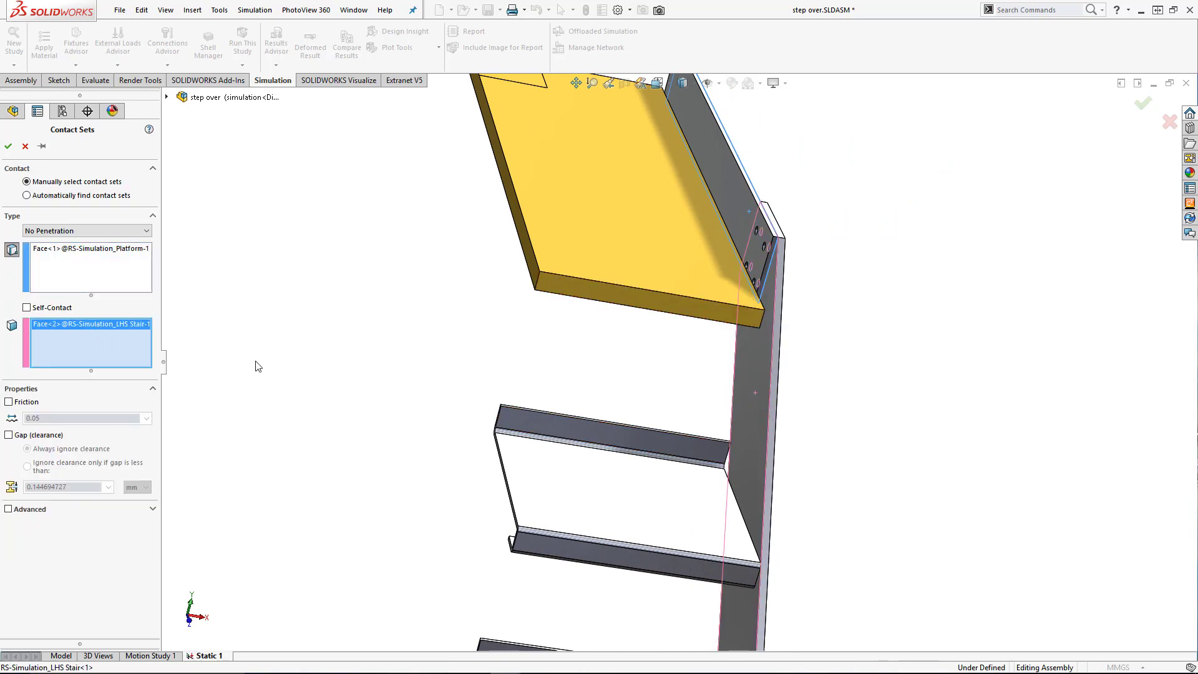
left_click(8, 148)
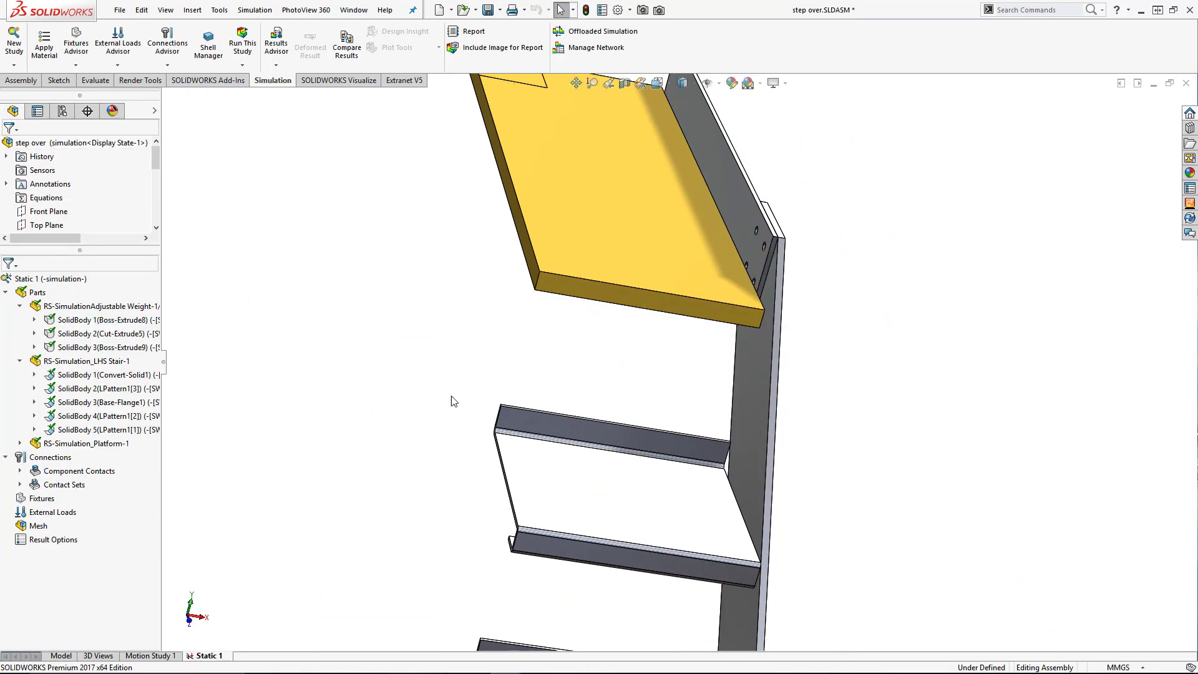
- Start a bolt connector between the LHS stair stringer and platform side plate, using the circular edges of the upper hole farther from the stringer's front edge
middle_click_drag(451, 396, 406, 347)
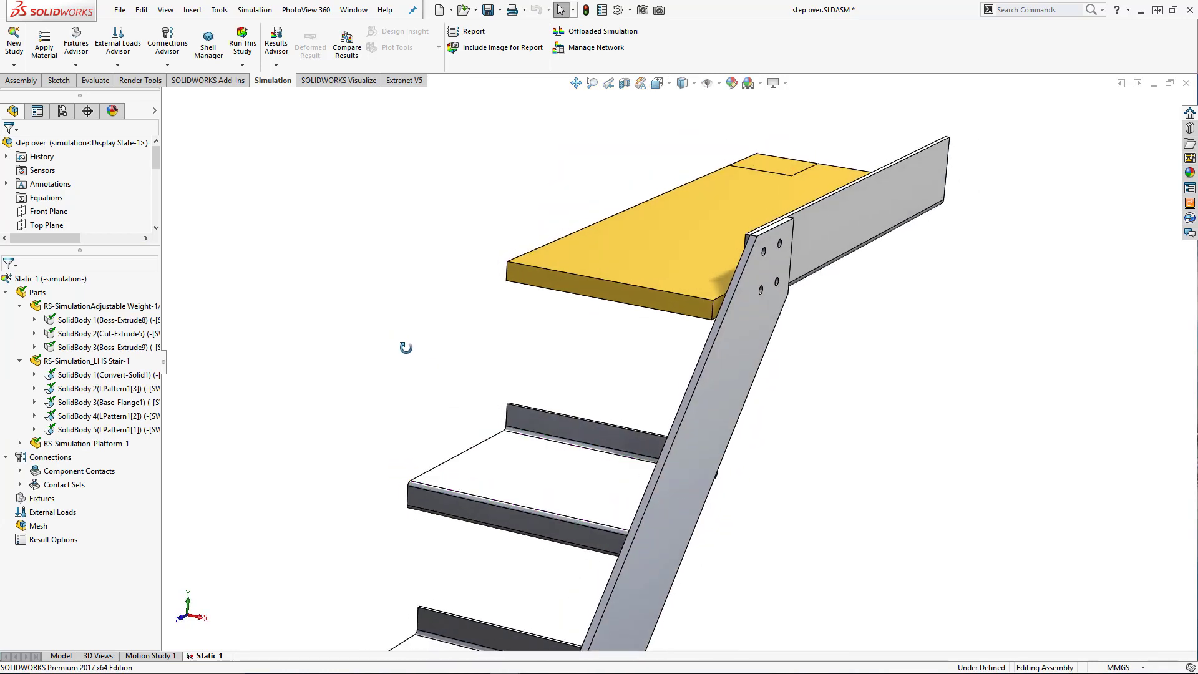
right_click(61, 456)
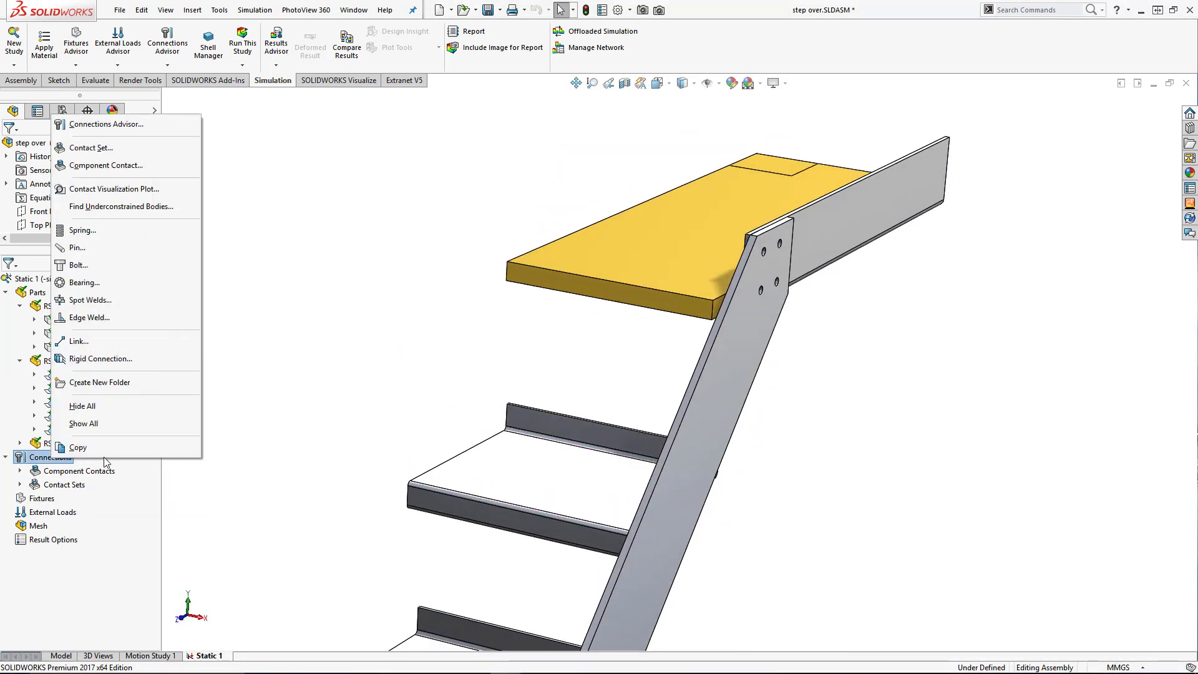
left_click(103, 271)
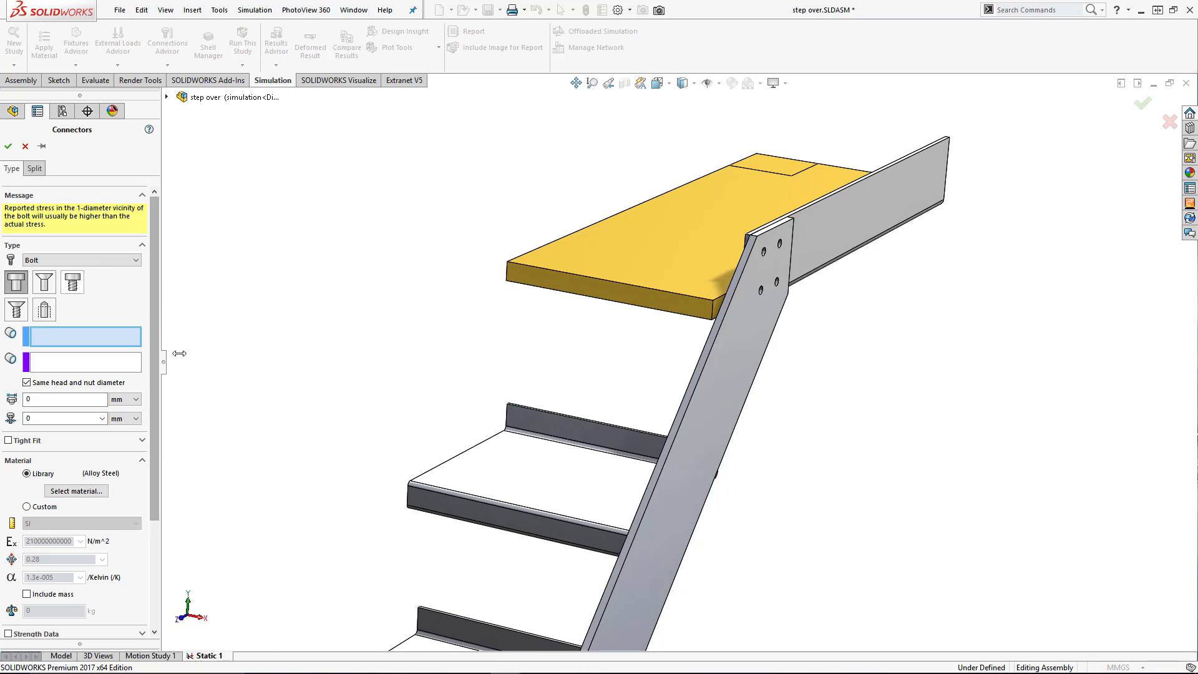
scroll(795, 257, "down", 2)
scroll(795, 257, "down", 3)
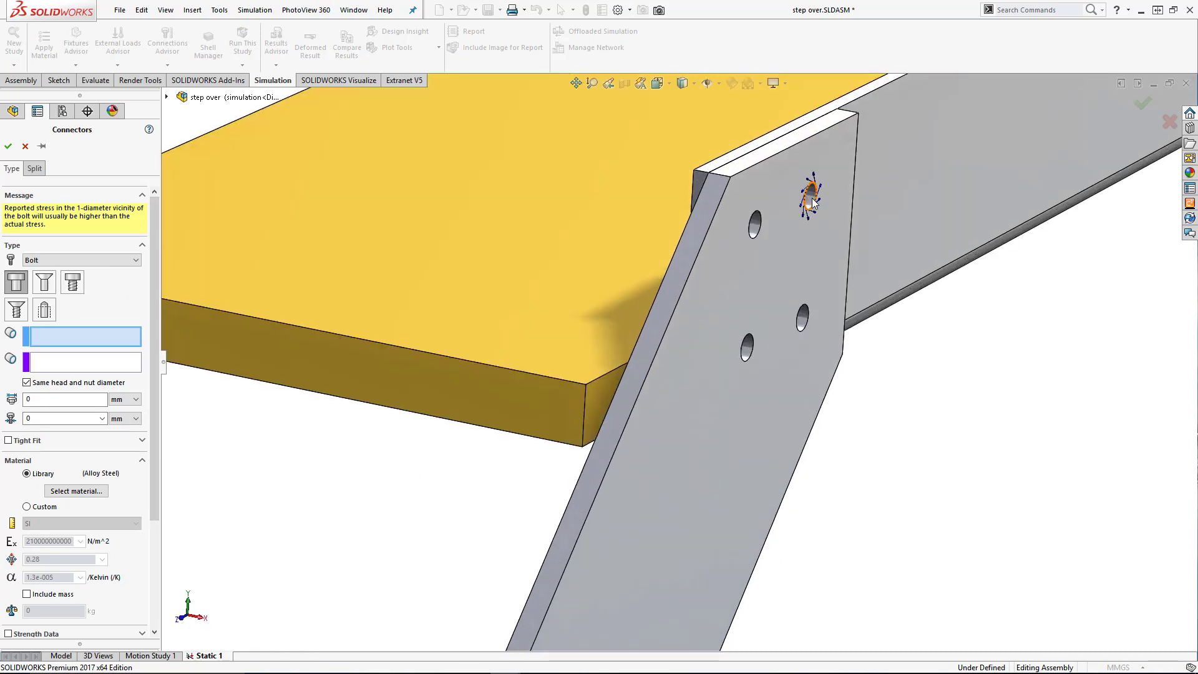
left_click(811, 197)
middle_click_drag(747, 222, 592, 180)
left_click(103, 362)
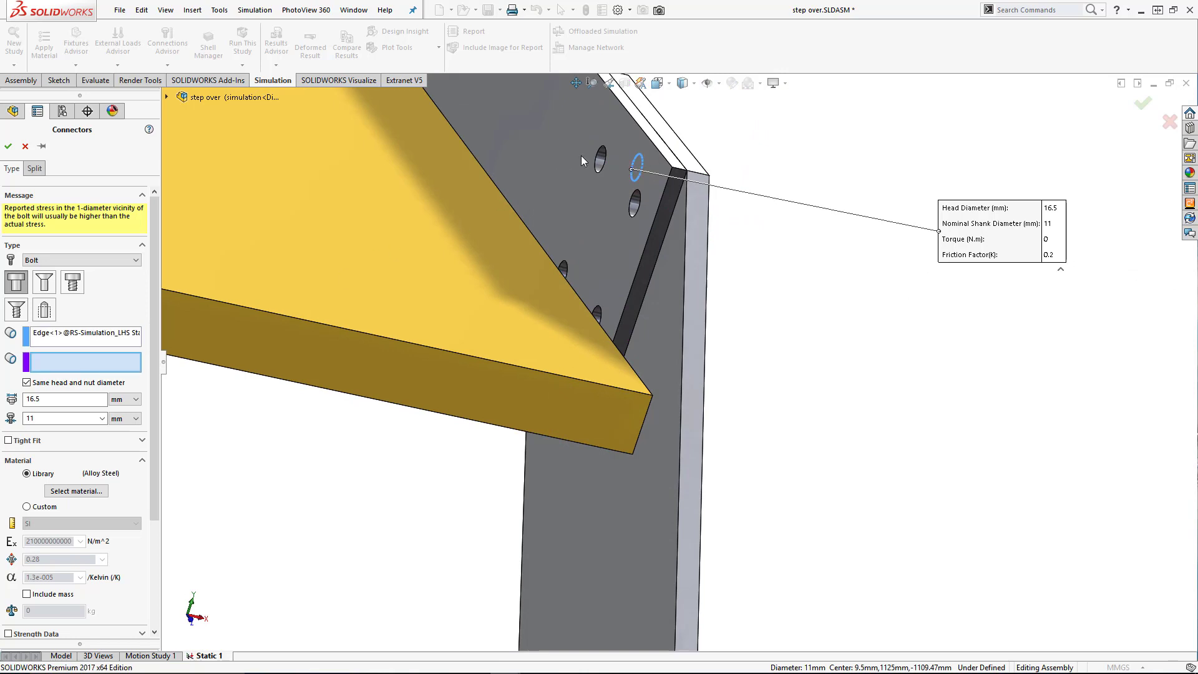
left_click(601, 156)
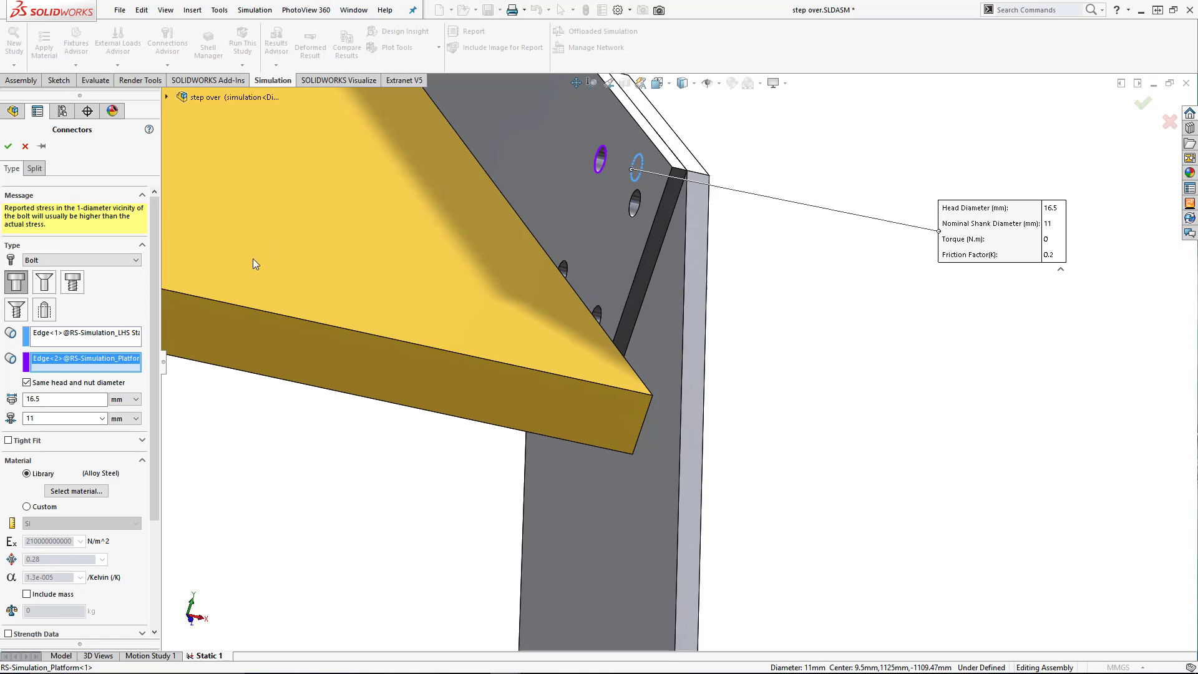
- Set the bolt's nominal shank diameter to 10 mm, head diameter to 18 mm and torque pre-load to 25 N.m, and create the connector
middle_click_drag(634, 203, 685, 234)
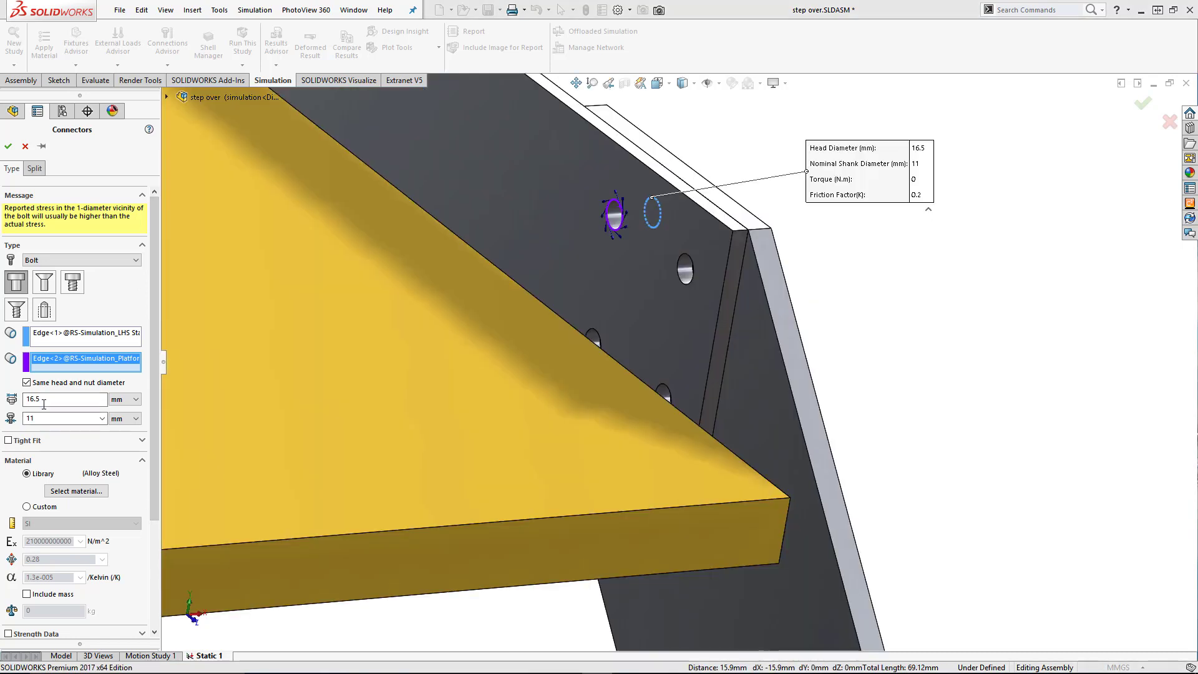
double_click(26, 420)
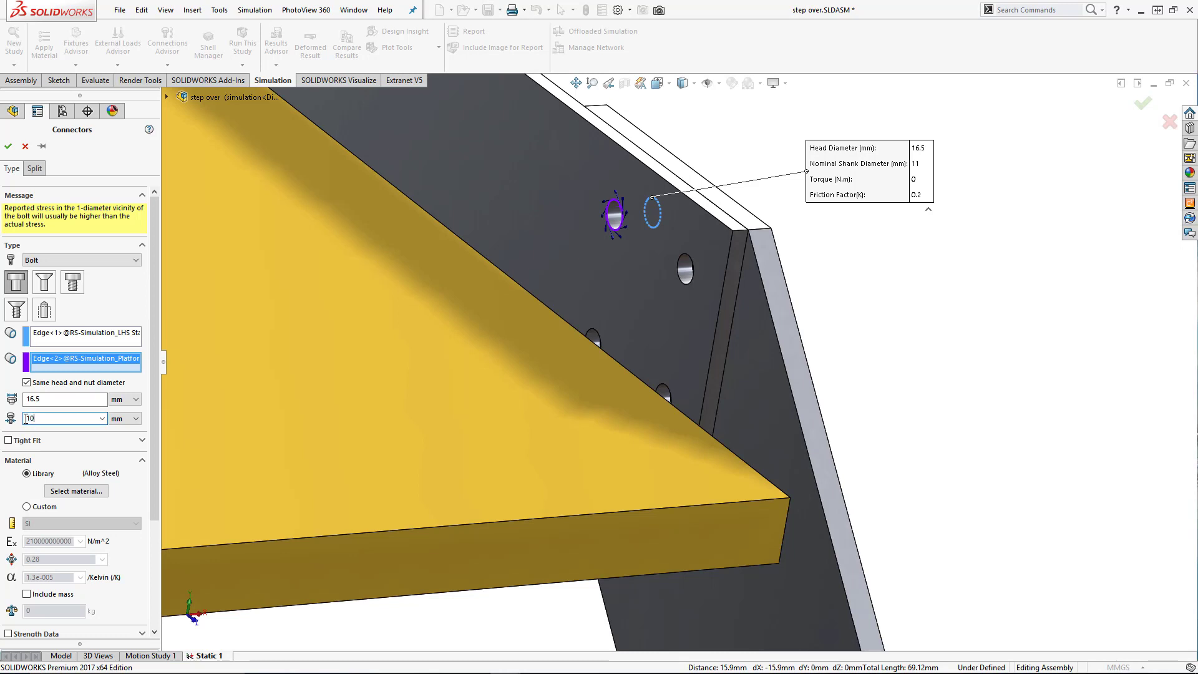
double_click(41, 397)
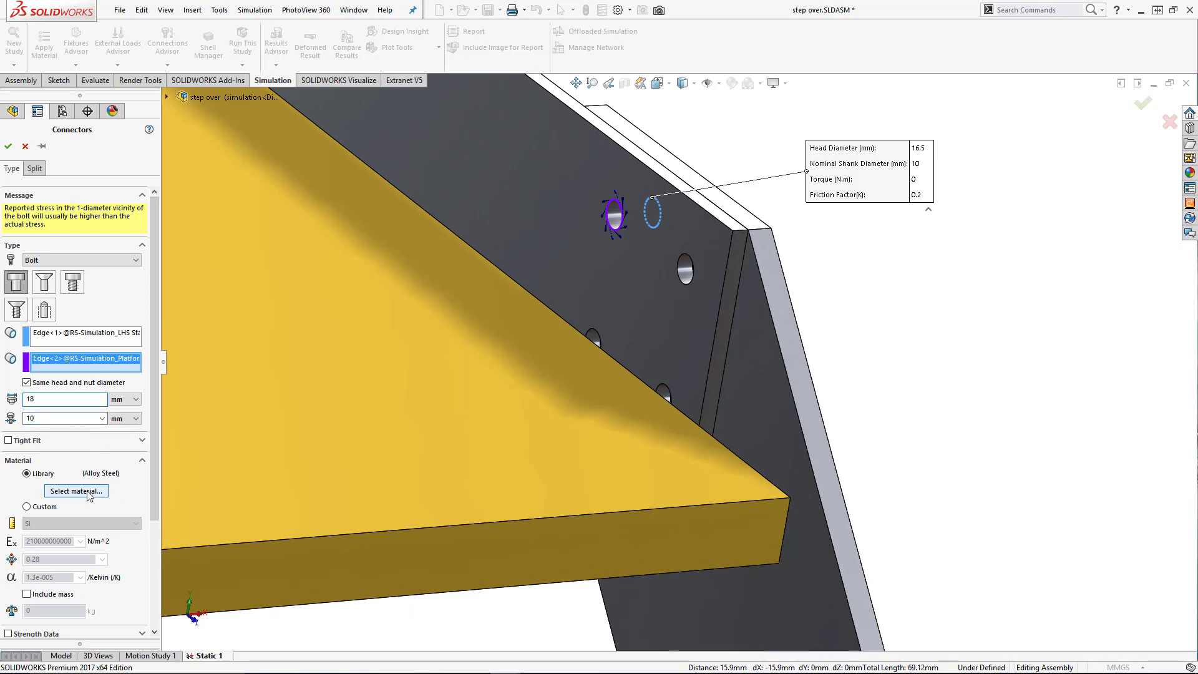
left_click_drag(155, 462, 177, 571)
double_click(28, 566)
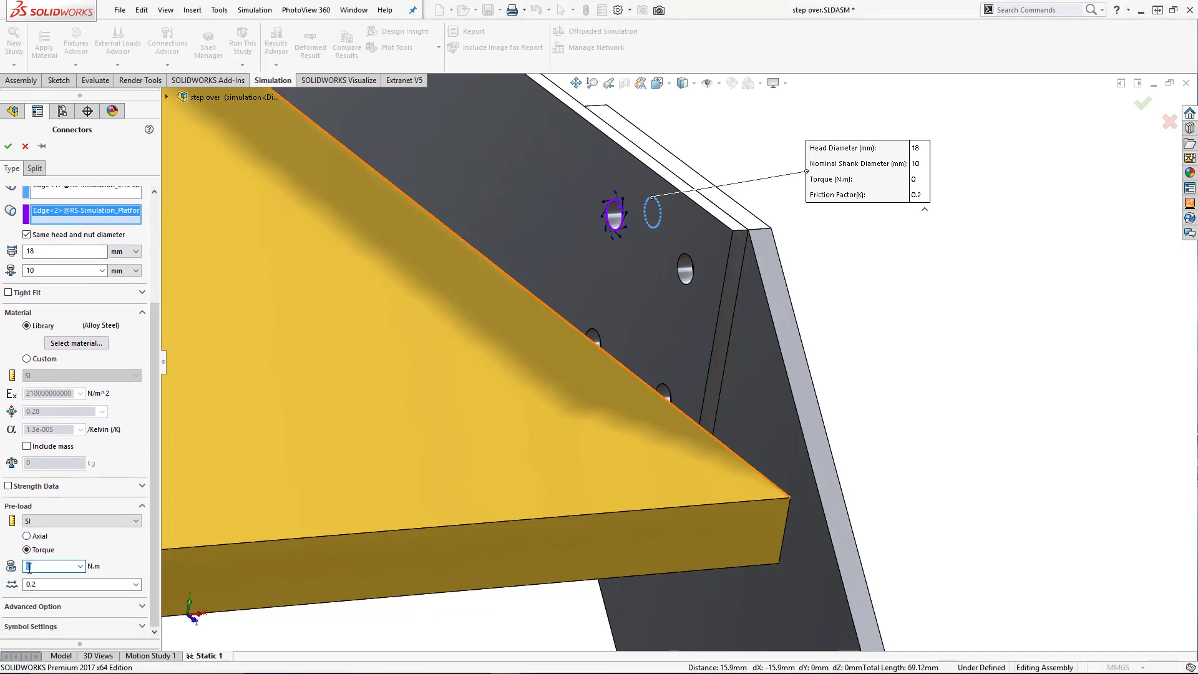
left_click(9, 148)
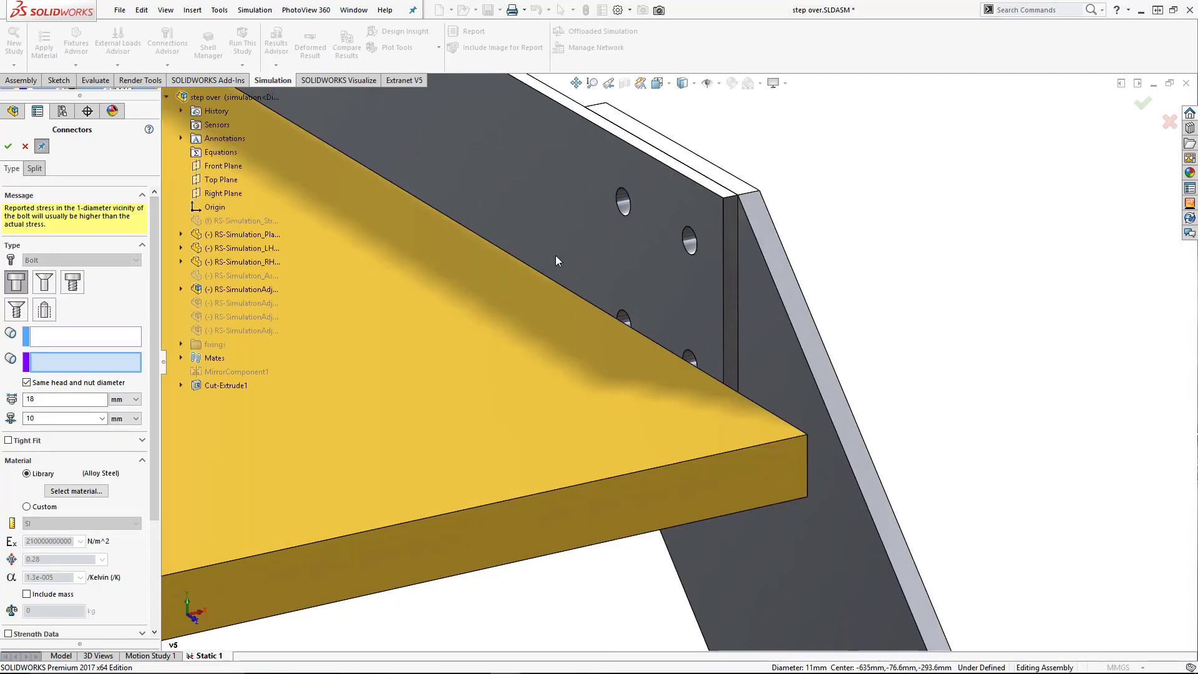
- Create a second bolt connector with the same settings through the upper hole nearer the stringer's front edge, joining the platform plate and stair
left_click(689, 241)
left_click(89, 339)
middle_click_drag(784, 264, 711, 251)
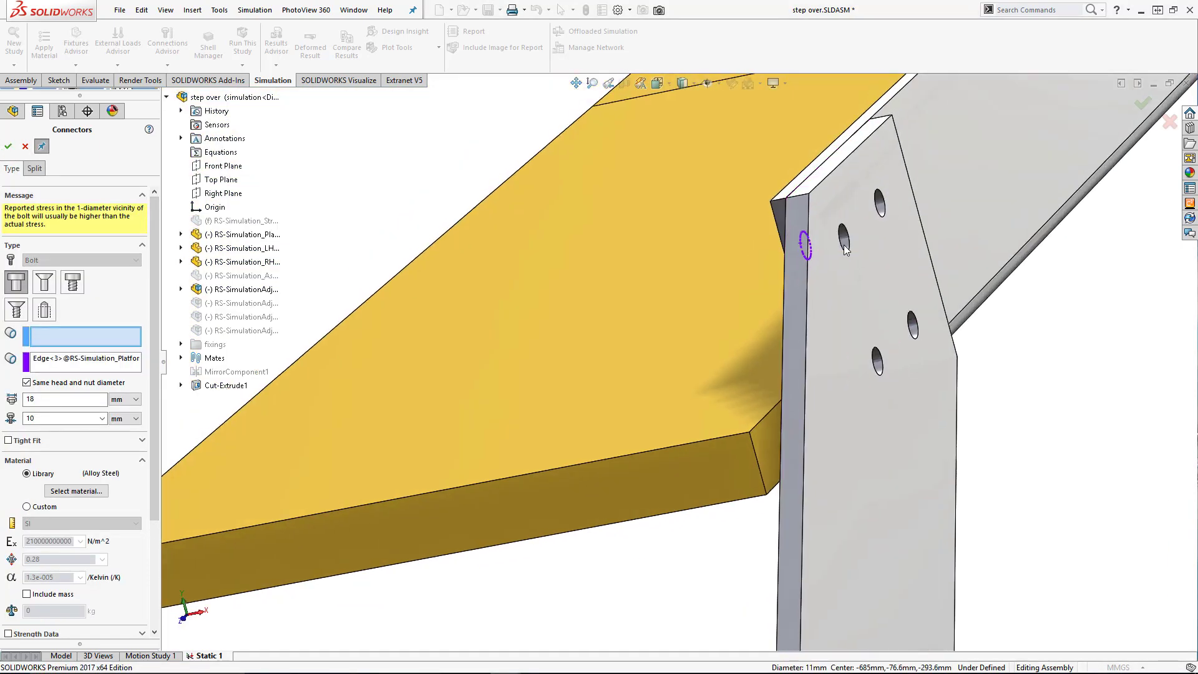
left_click(842, 247)
left_click(9, 148)
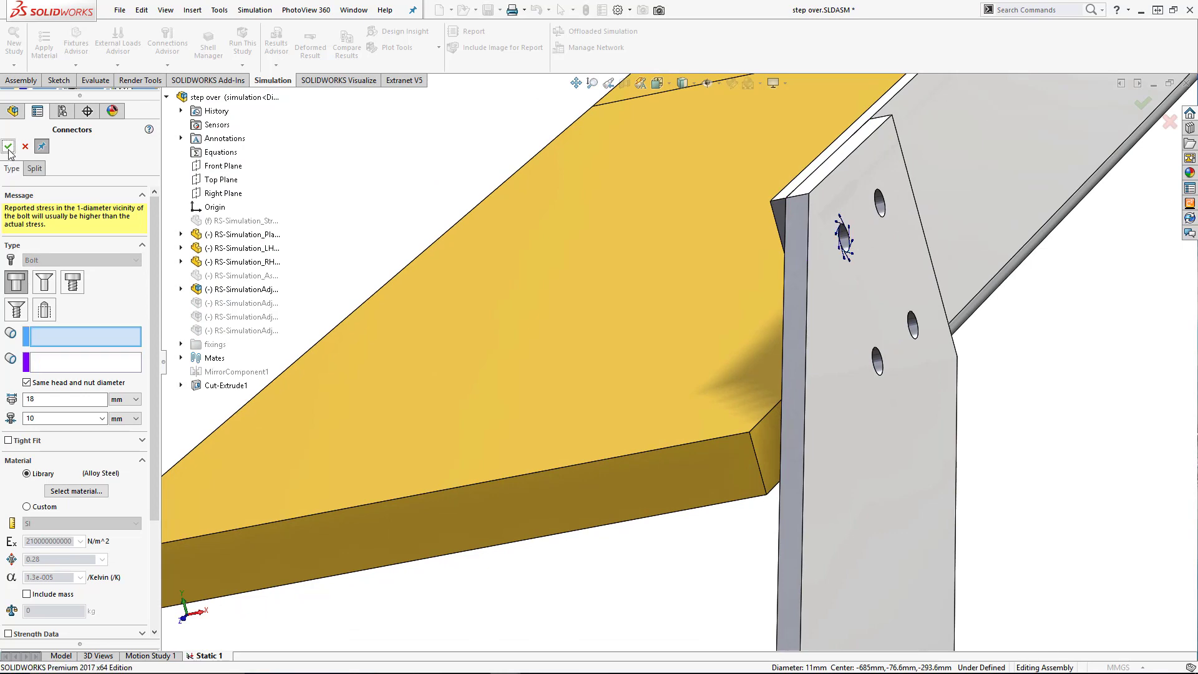
- Create a third bolt connector with the same settings through the lower hole farther from the stringer's front edge
left_click(910, 325)
middle_click_drag(453, 399, 310, 393)
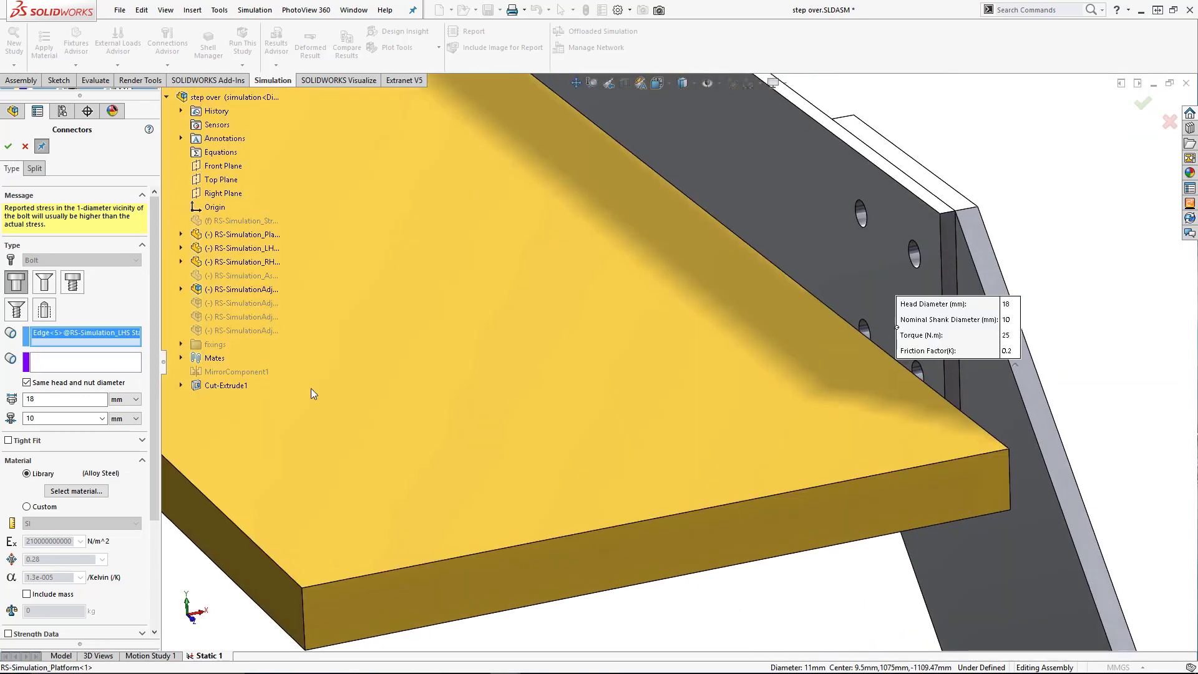
left_click(864, 327)
left_click(8, 147)
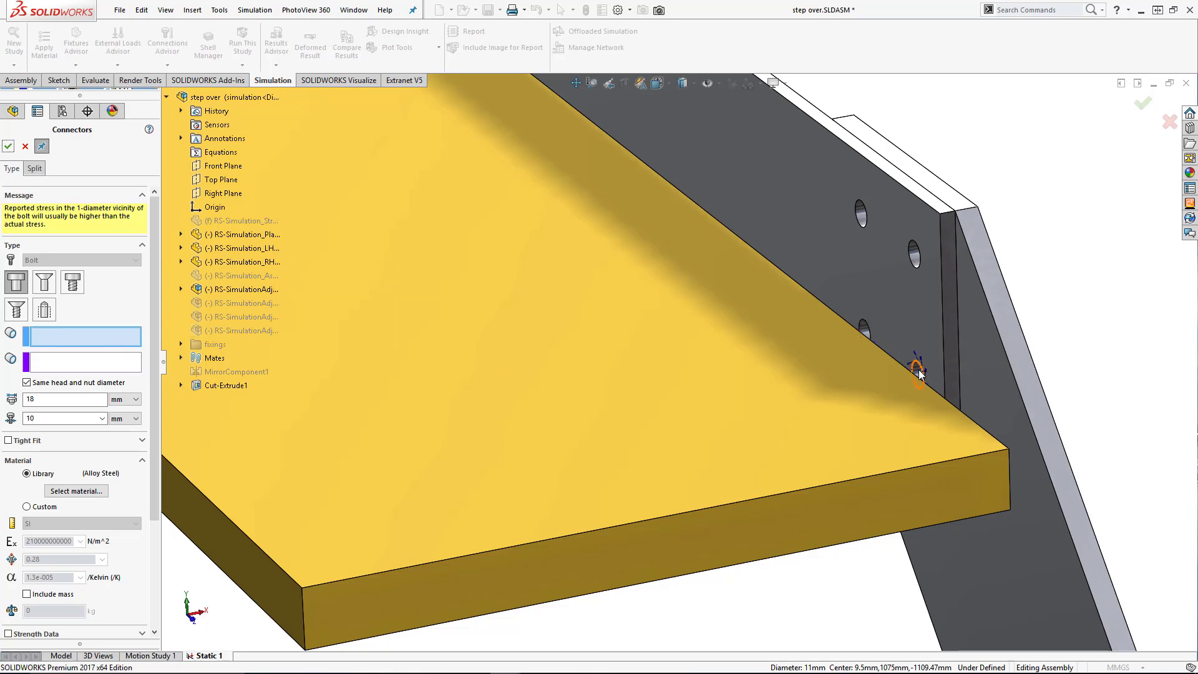
- Create a fourth bolt connector through the lower hole nearer the stringer's front edge and finish defining connectors
left_click(921, 373)
left_click(117, 337)
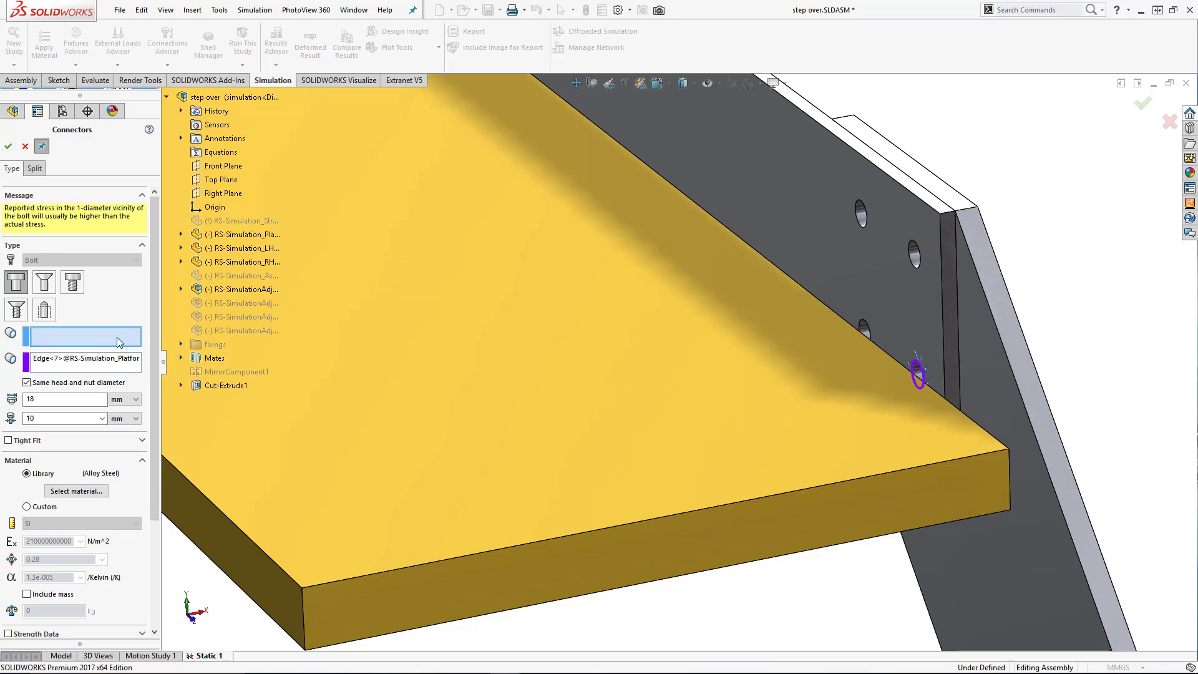
middle_click_drag(874, 368, 697, 373)
left_click(837, 366)
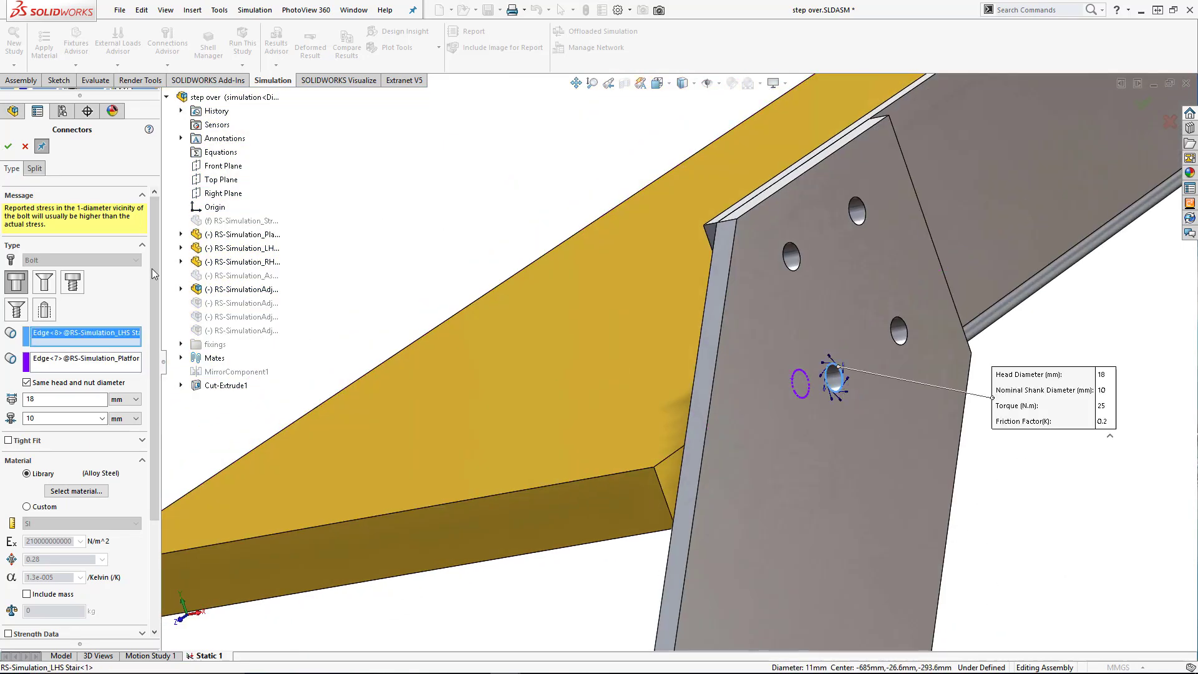
left_click(8, 147)
left_click(8, 148)
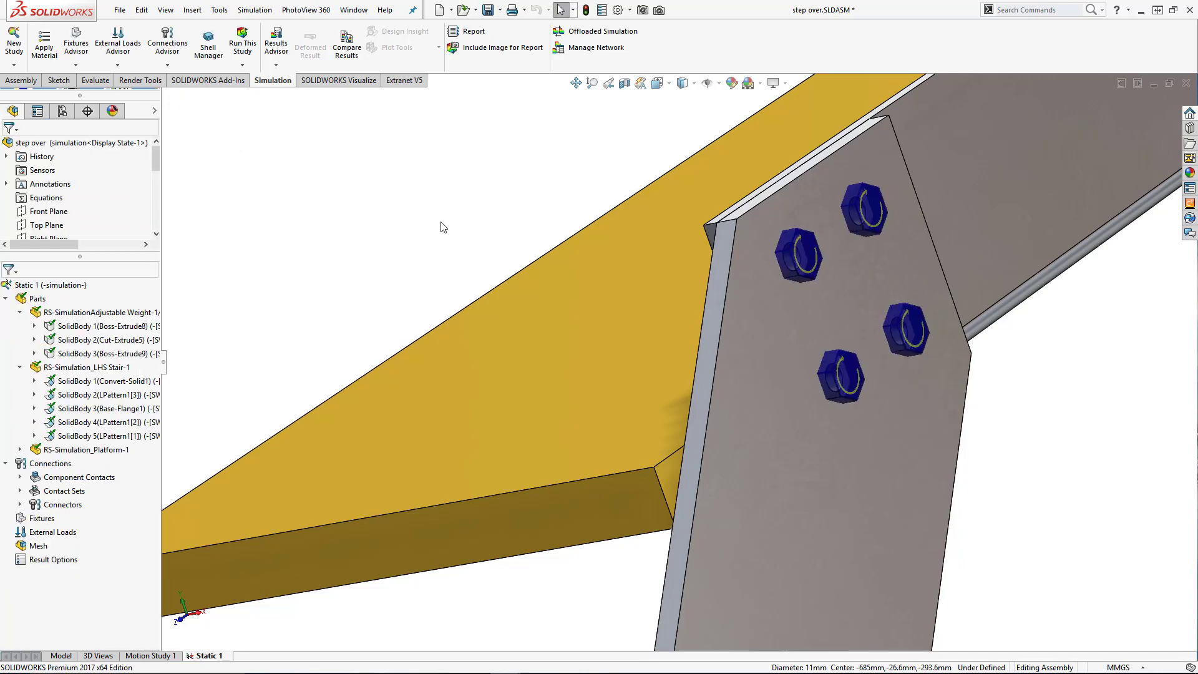
- Start an advanced Symmetry fixture and select the yellow platform panel's long cut face on the plane of the cut tread ends
middle_click_drag(458, 242, 596, 250)
scroll(595, 245, "up", 3)
scroll(1029, 333, "down", 1)
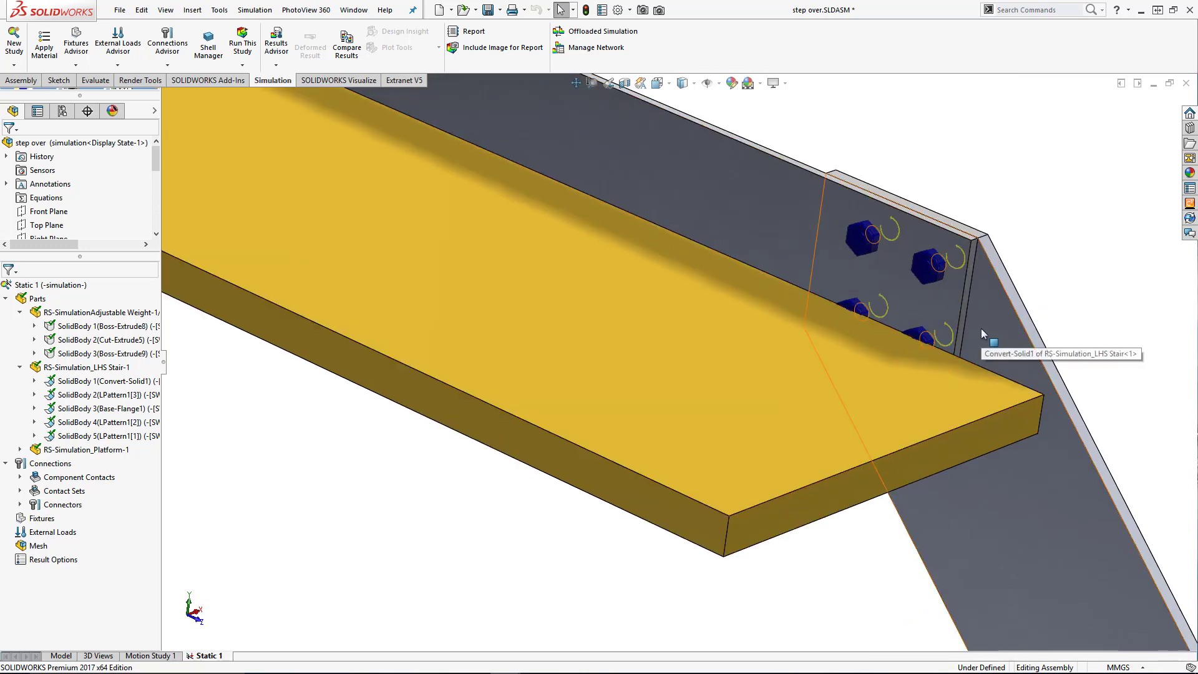
scroll(942, 478, "up", 3)
scroll(939, 477, "up", 5)
scroll(782, 543, "down", 3)
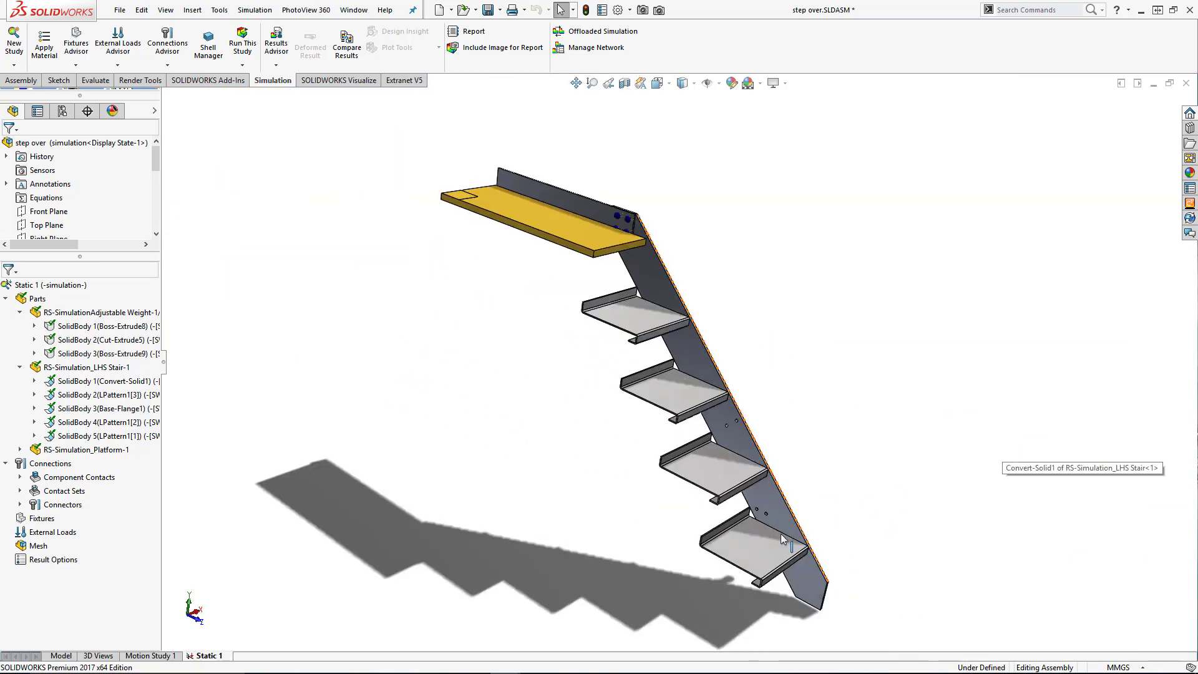
mouse_move(789, 556)
middle_mouse_down()
mouse_move(756, 535)
mouse_move(775, 537)
mouse_move(767, 548)
middle_mouse_up()
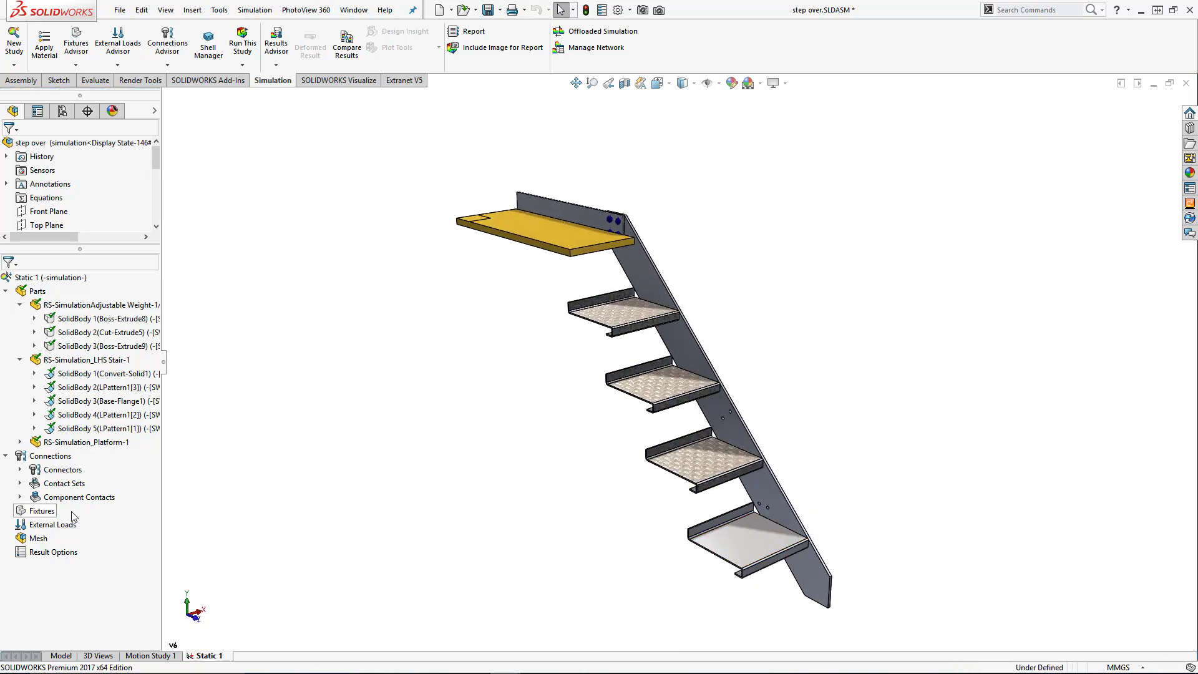
right_click(42, 511)
left_click(87, 406)
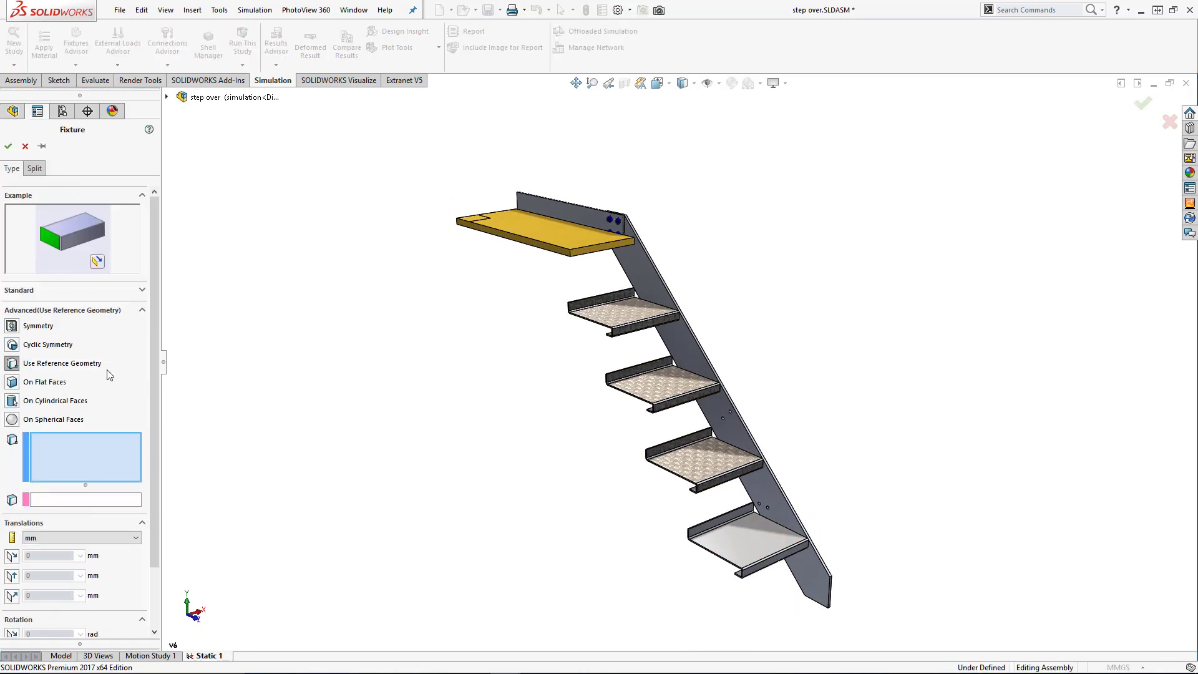
left_click(12, 327)
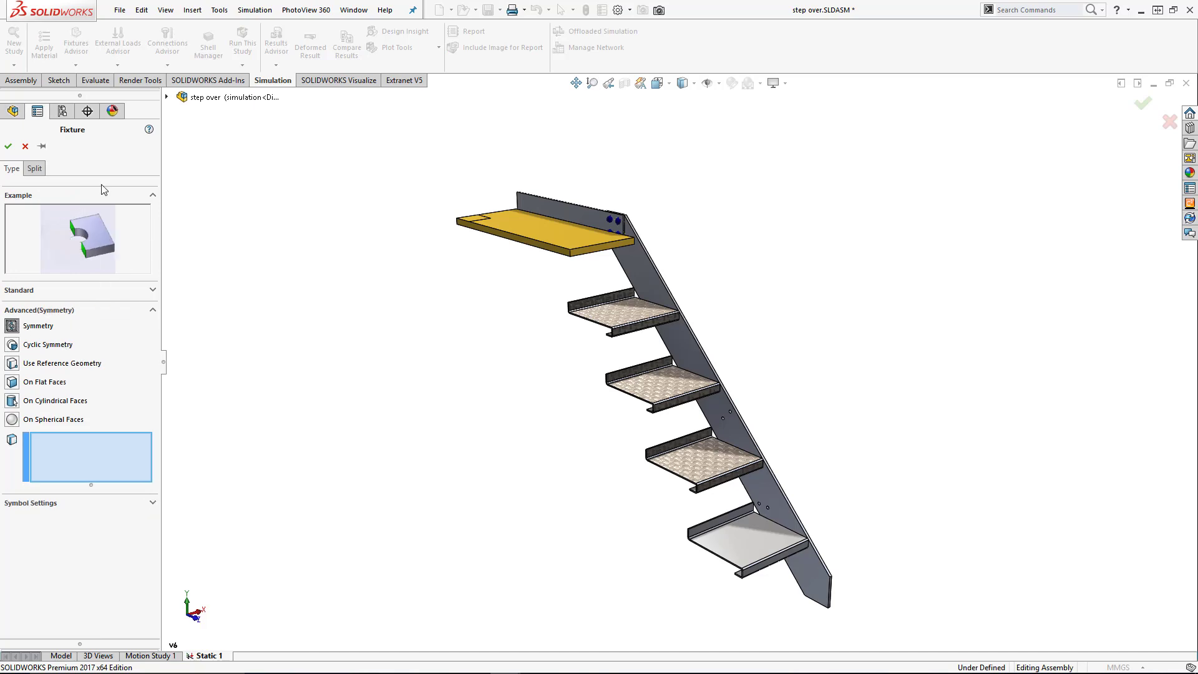
left_click(559, 254)
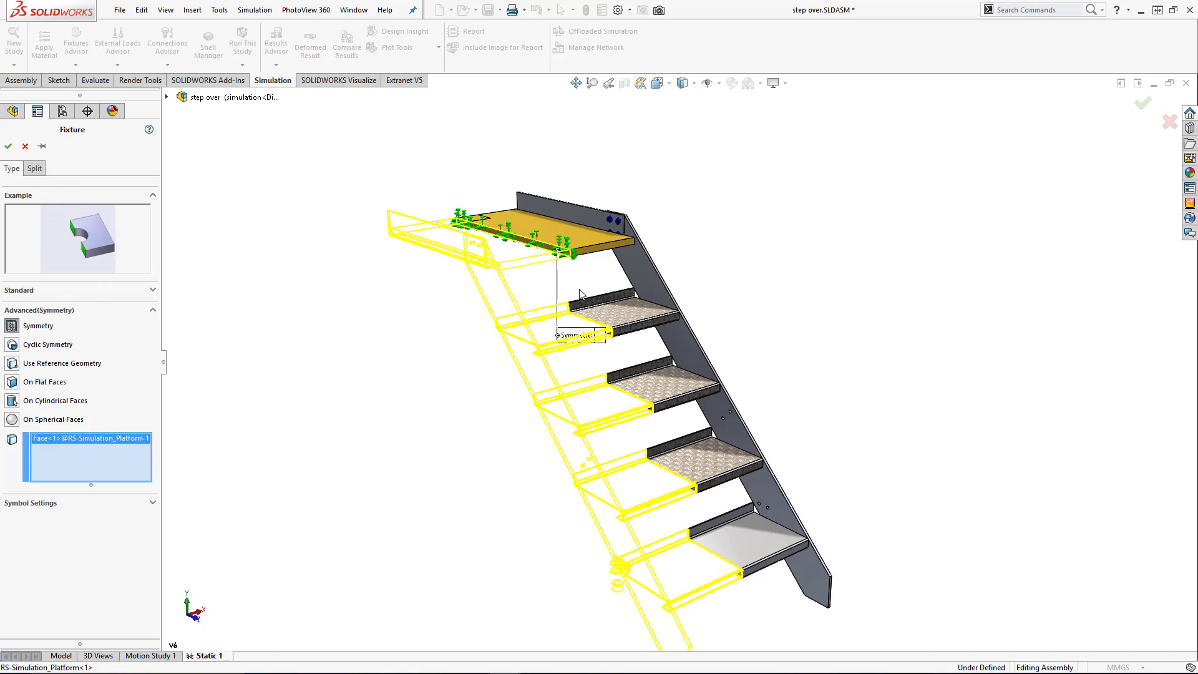
- Add the cut end faces of all four stair treads to the Symmetry fixture
scroll(565, 318, "down", 6)
left_click(567, 320)
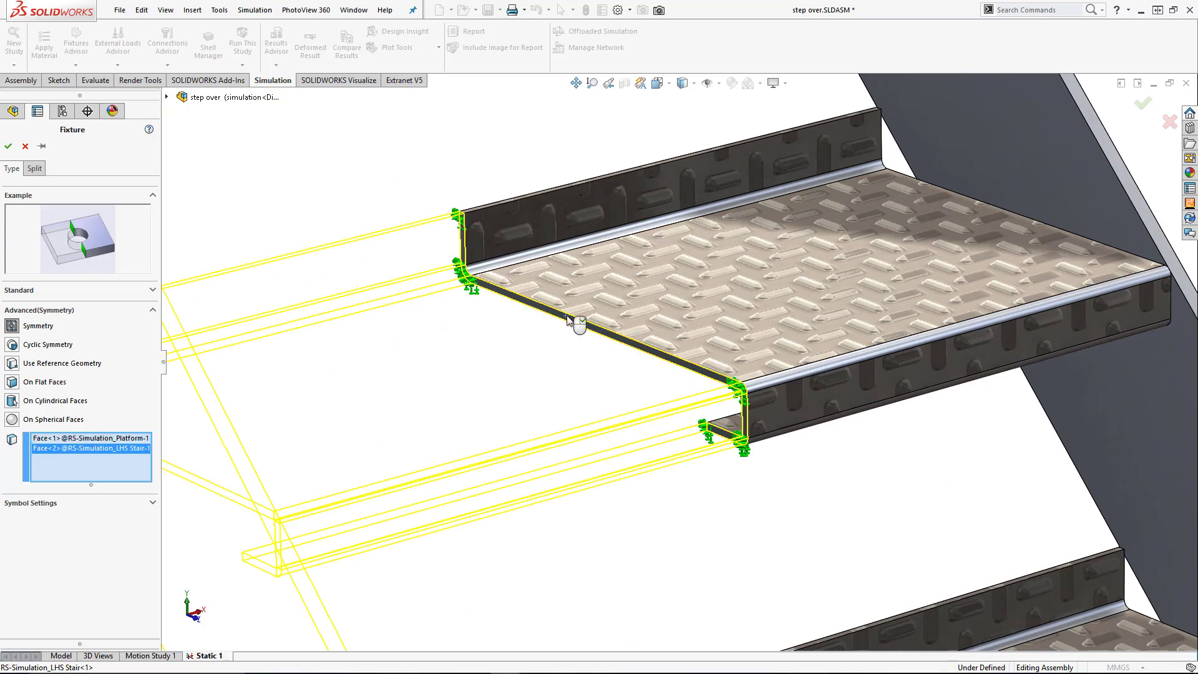
scroll(570, 320, "up", 5)
scroll(689, 490, "down", 5)
left_click(693, 499)
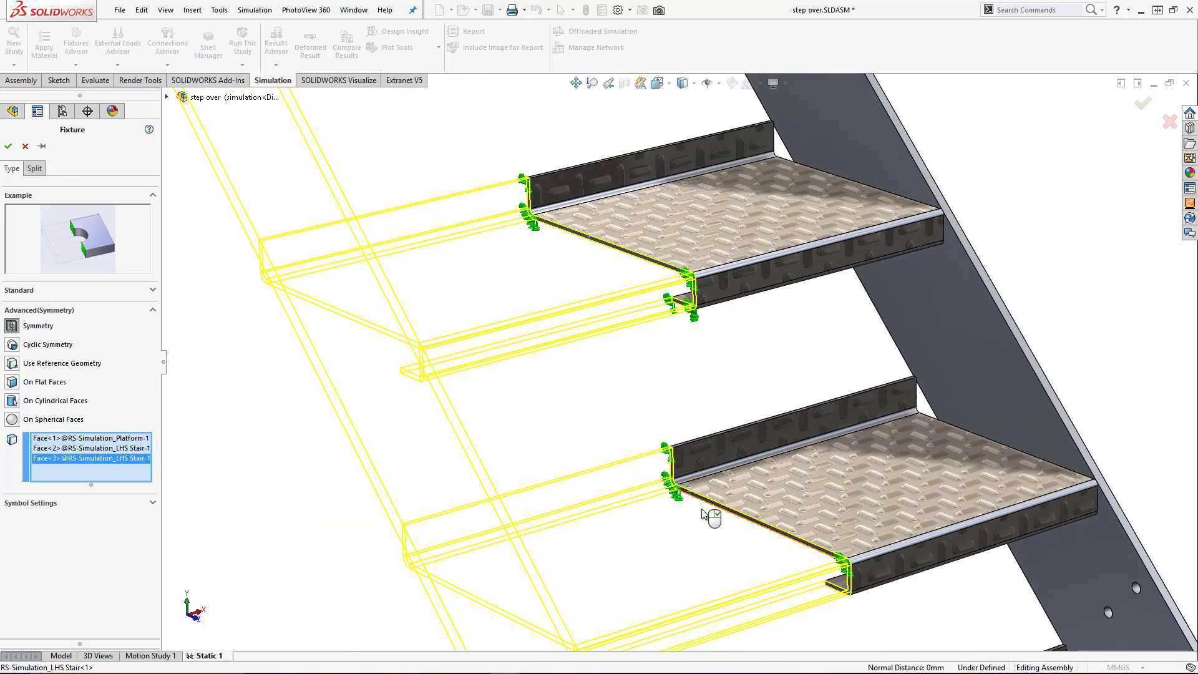
scroll(738, 527, "up", 5)
scroll(819, 585, "down", 3)
scroll(819, 585, "down", 4)
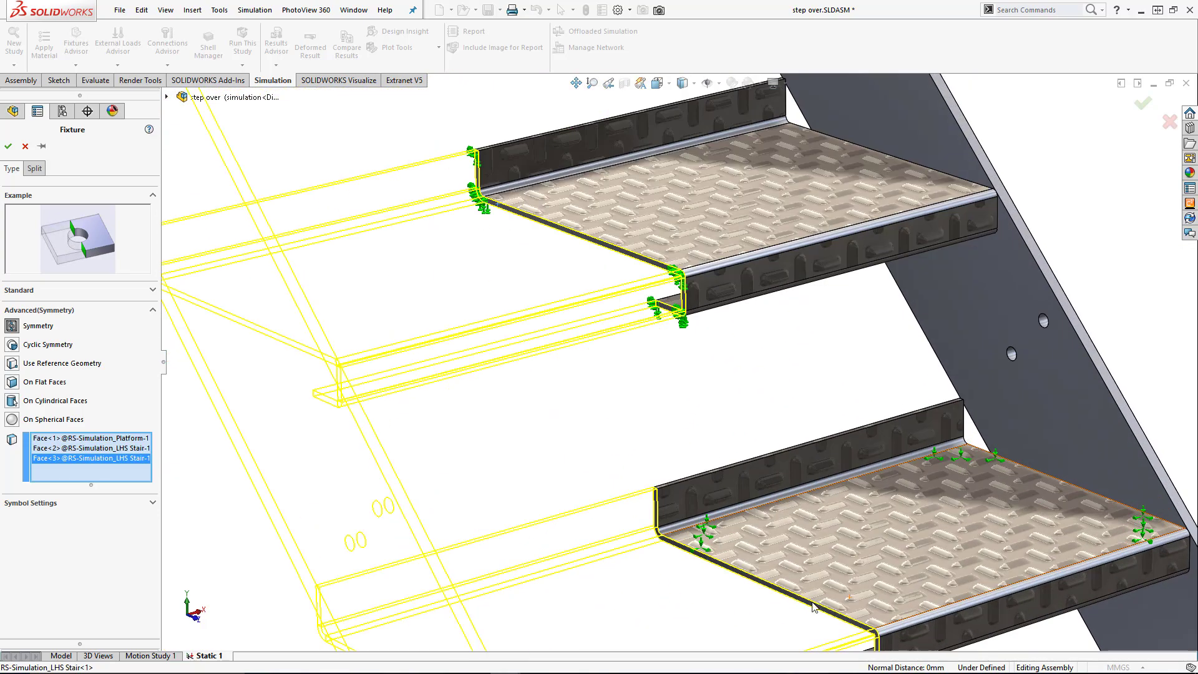
left_click(811, 611)
scroll(811, 614, "up", 4)
scroll(811, 618, "down", 5)
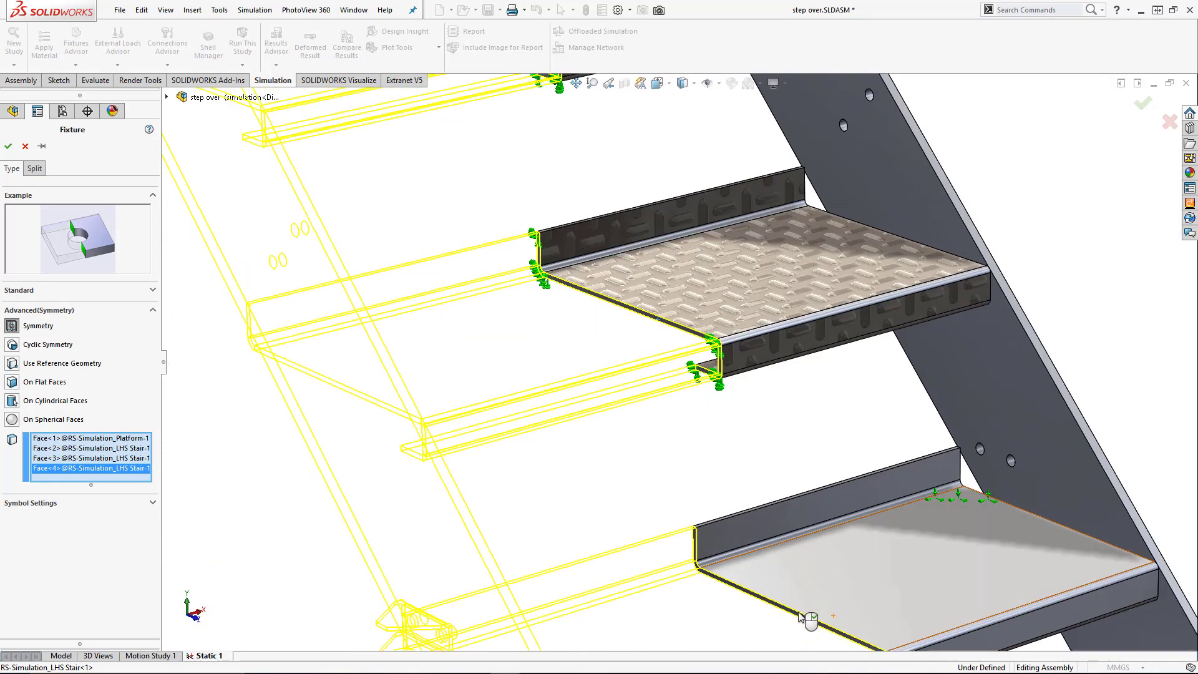
left_click(721, 580)
- Add the platform's perpendicular cut faces, on the yellow panel and the side plate's end, to the Symmetry fixture and create it
scroll(723, 580, "up", 6)
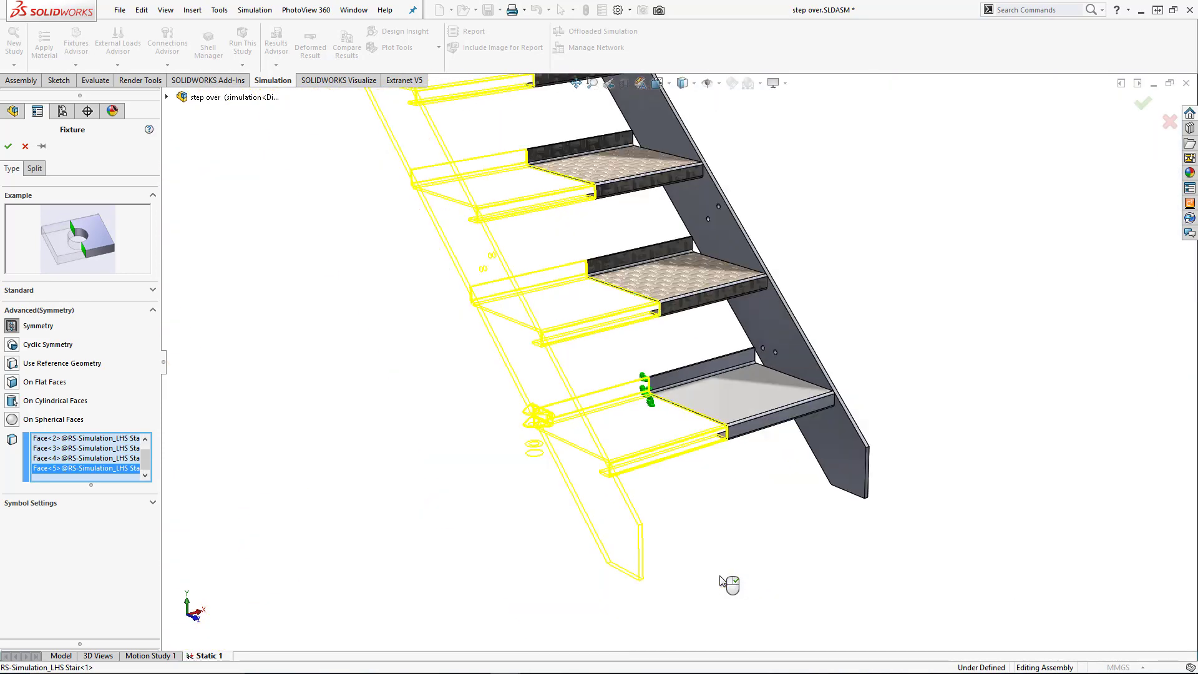
middle_click_drag(728, 580, 704, 366)
scroll(645, 300, "down", 8)
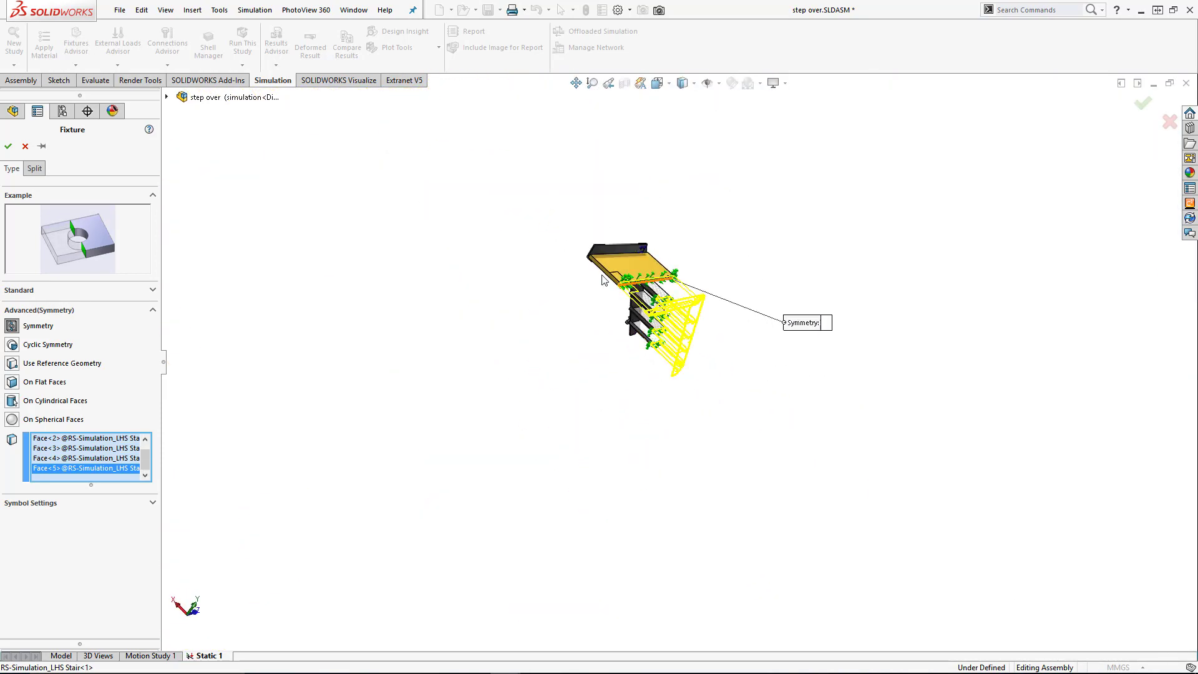
left_click(645, 300)
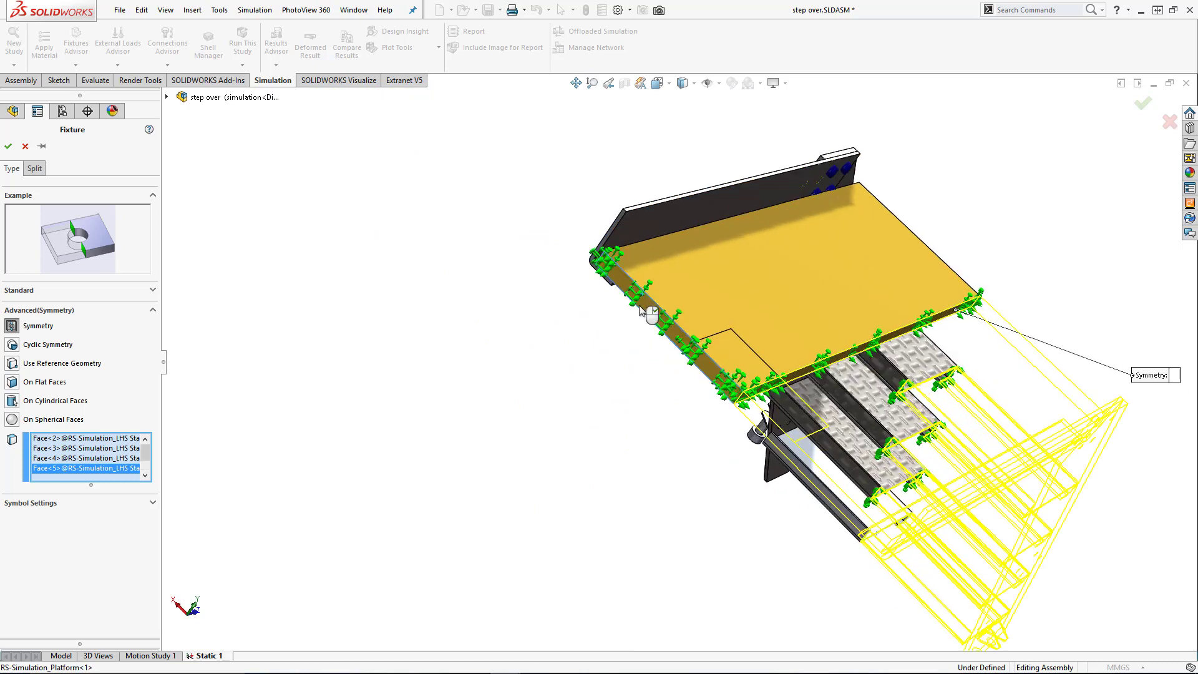
left_click(620, 225)
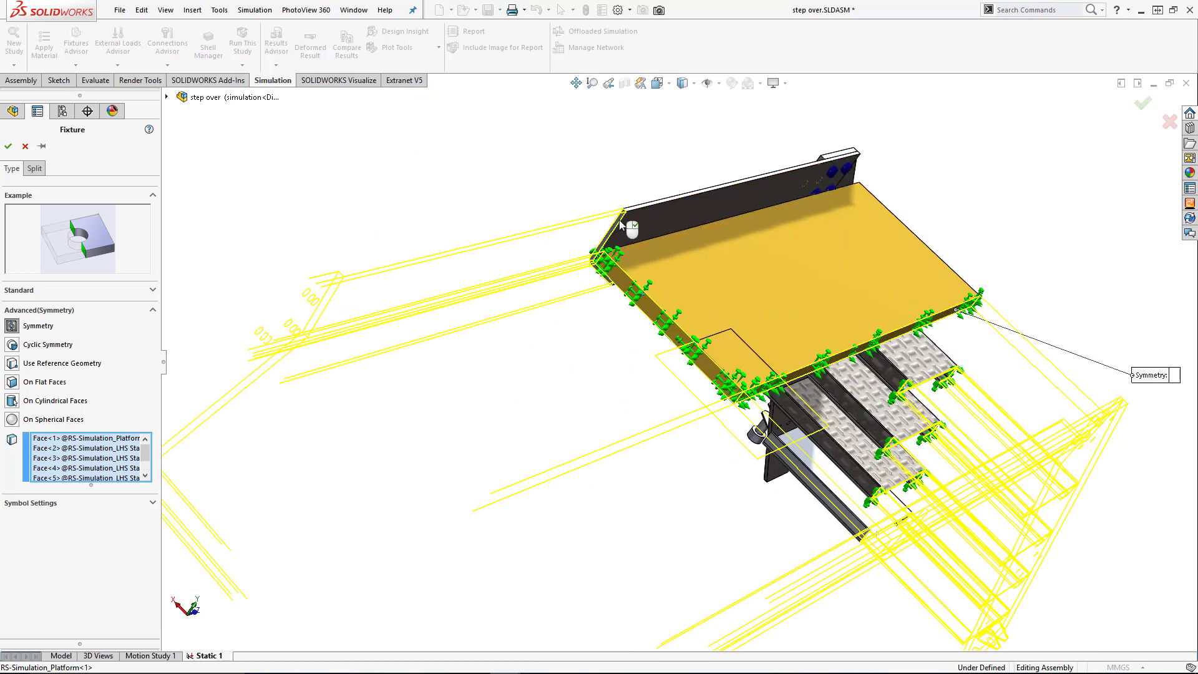
scroll(620, 228, "down", 2)
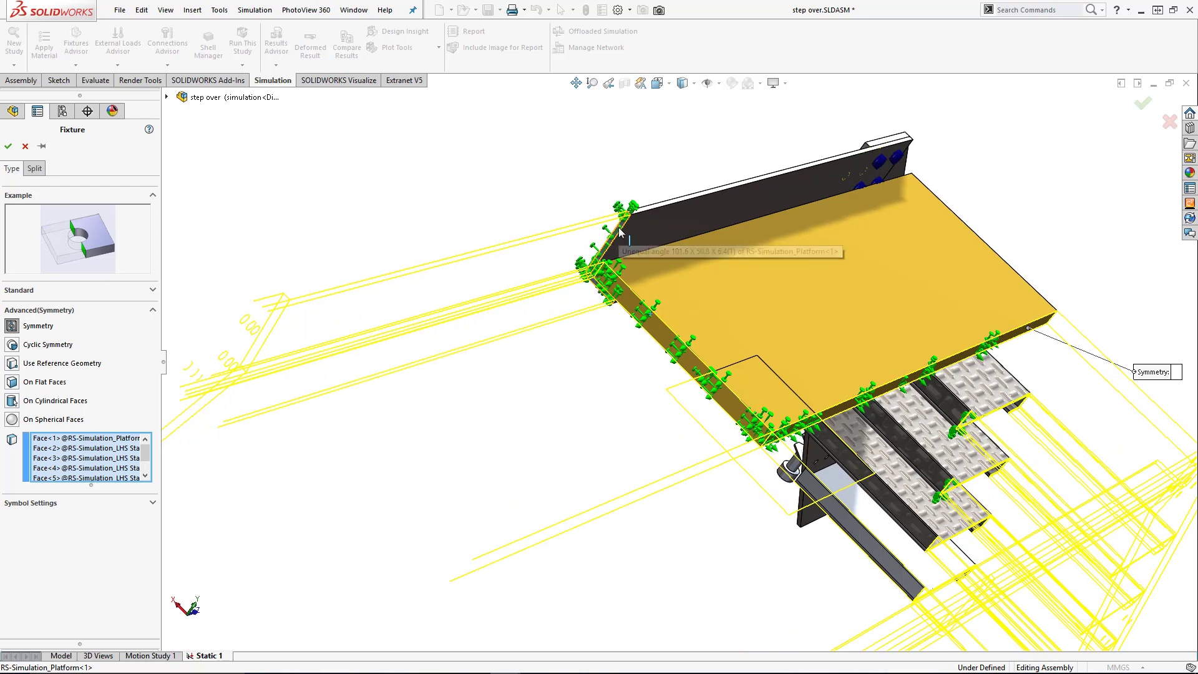
left_click(619, 231)
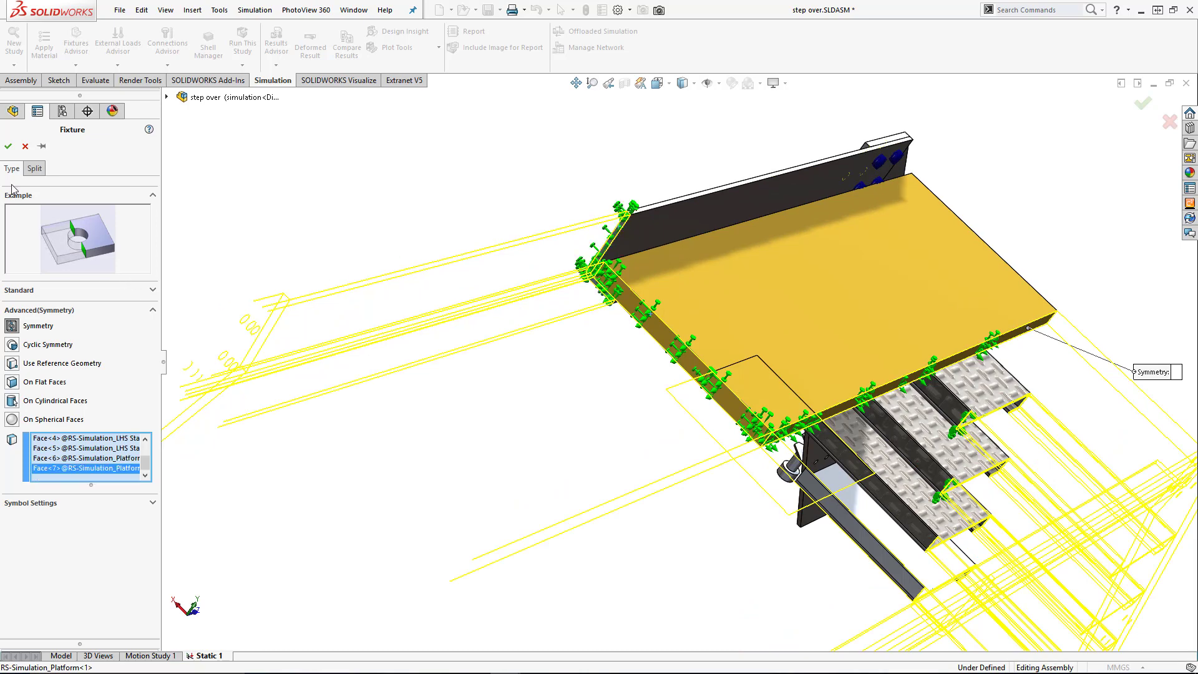
left_click(9, 146)
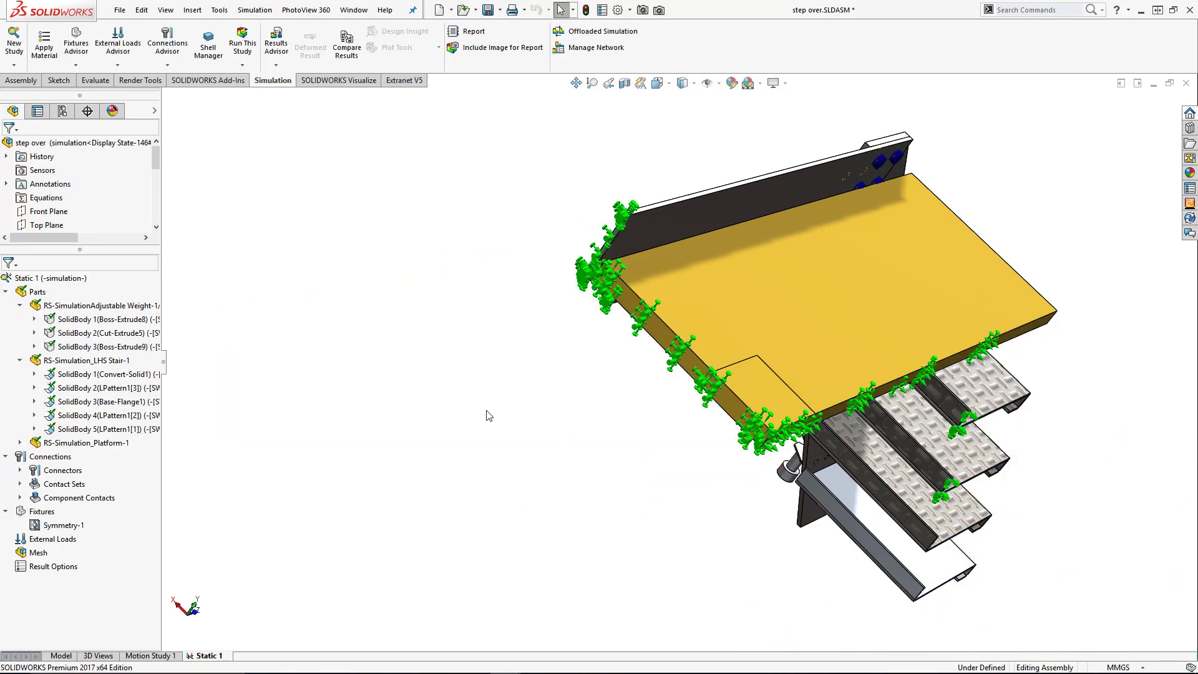
- Apply a Roller/Slider fixture to the flat underside of the cylindrical foot on the stringer's bracket
middle_click_drag(543, 429, 471, 408)
scroll(472, 408, "up", 6)
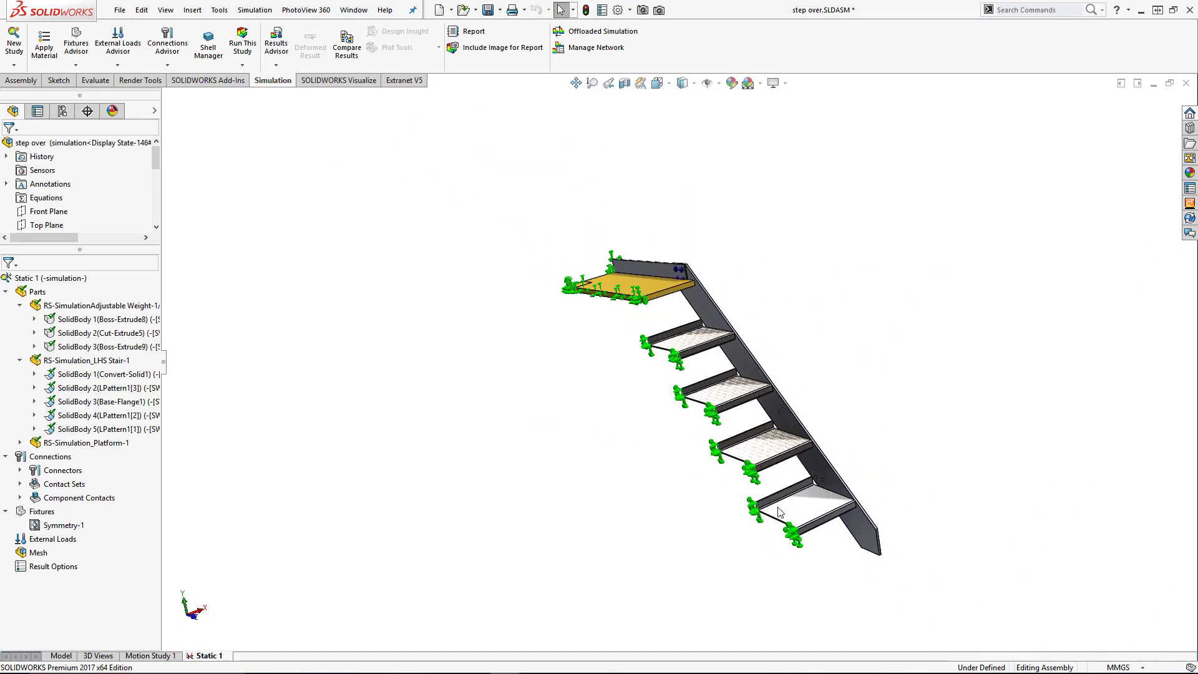
middle_click_drag(778, 512, 652, 492)
scroll(653, 505, "down", 5)
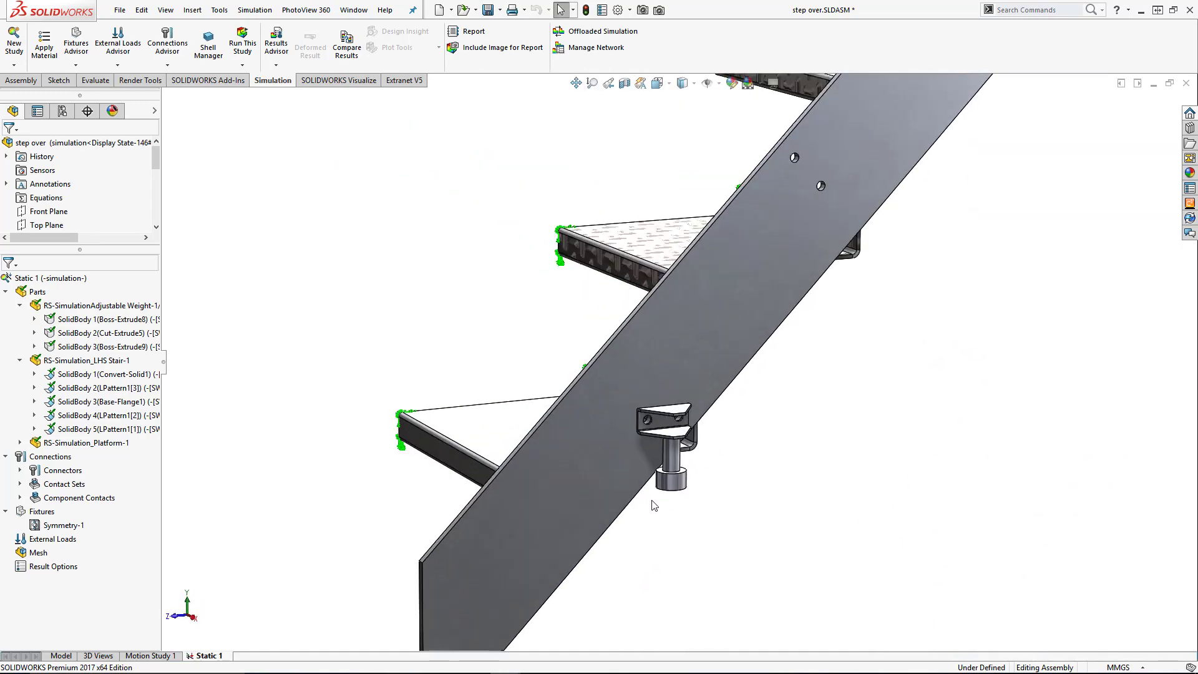
scroll(652, 502, "down", 3)
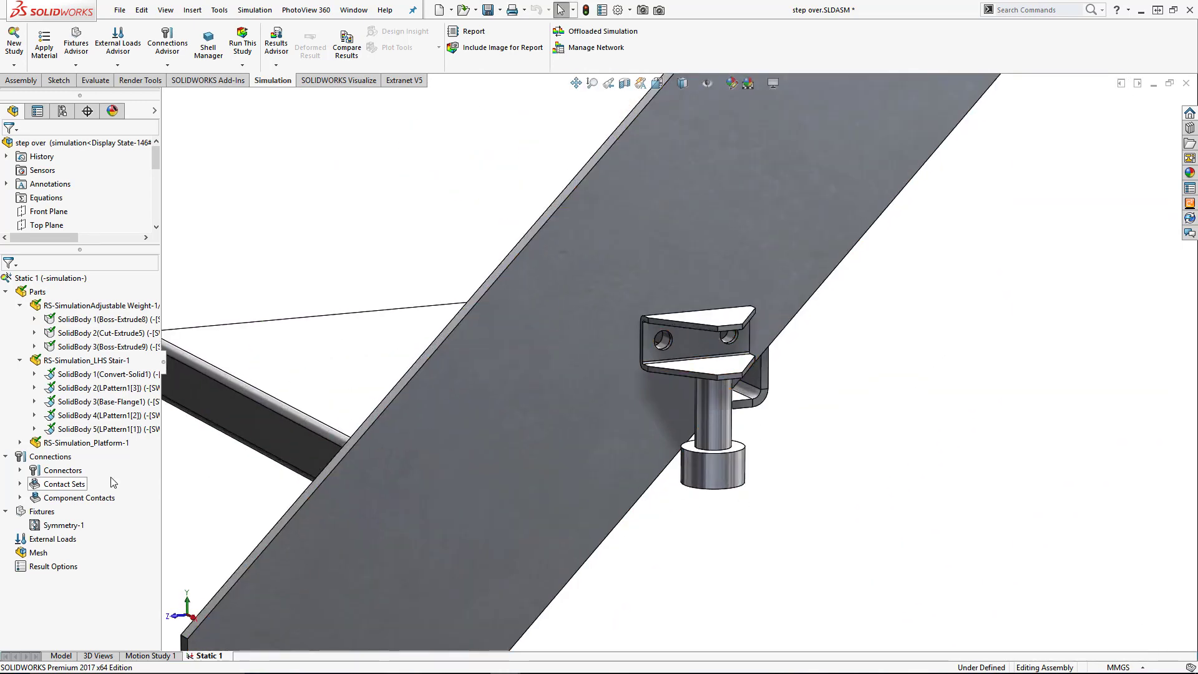
right_click(42, 511)
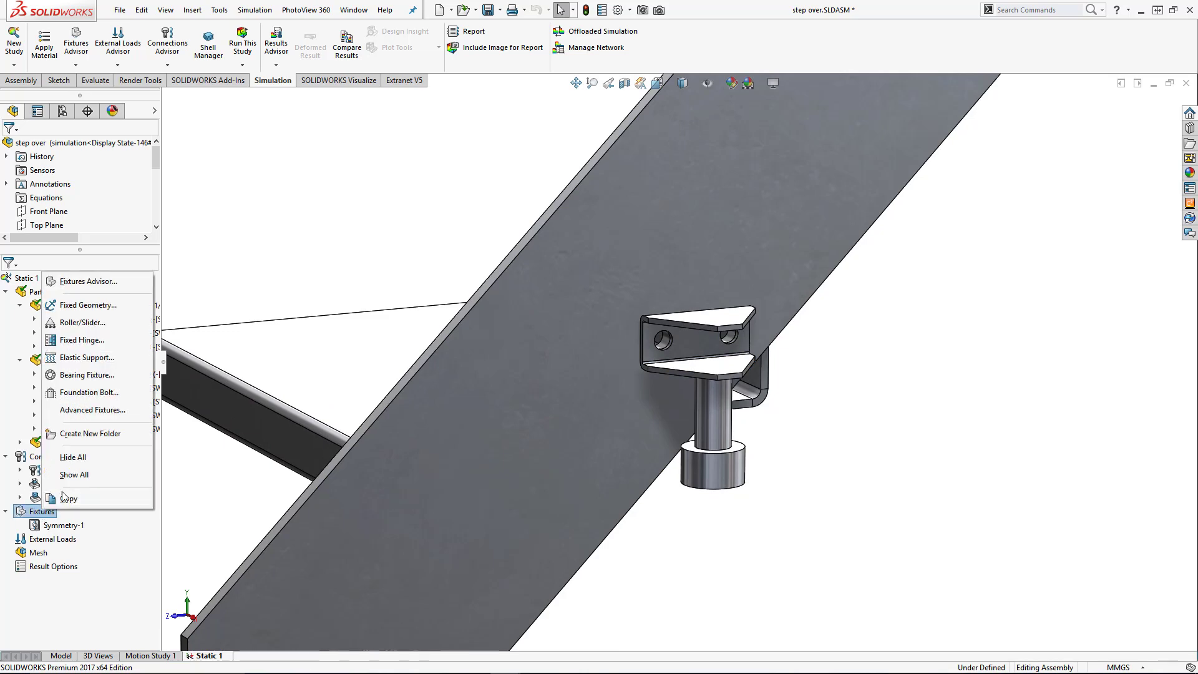
left_click(98, 322)
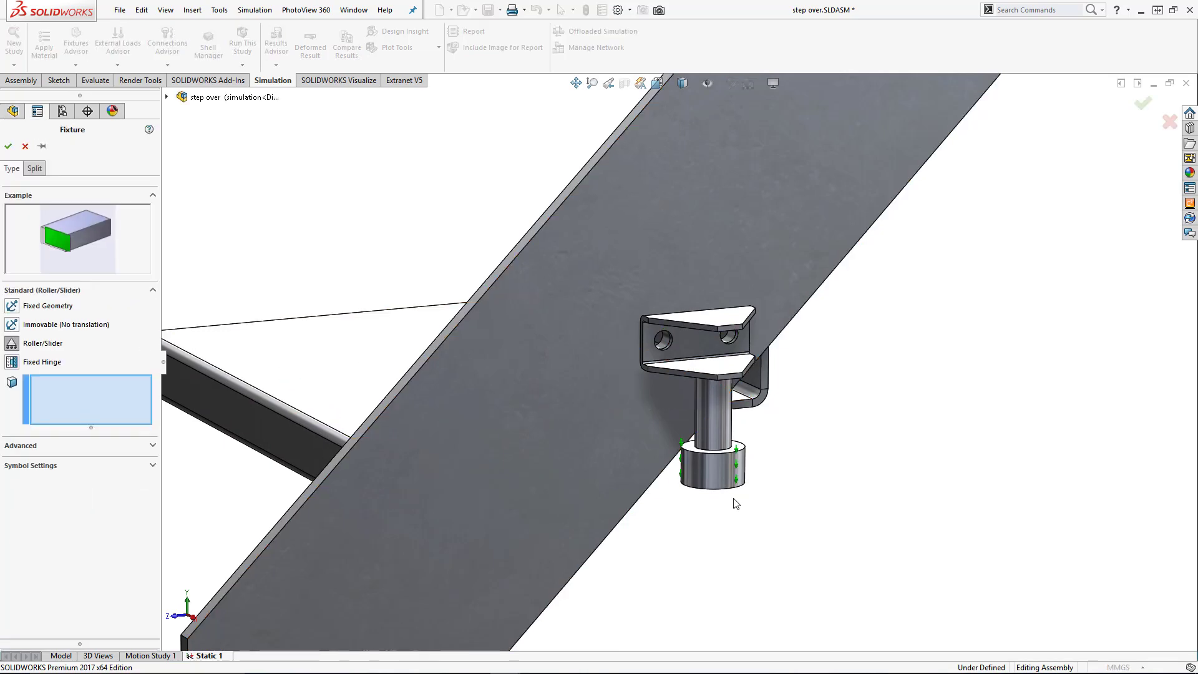
middle_click_drag(734, 500, 717, 436)
left_click(717, 508)
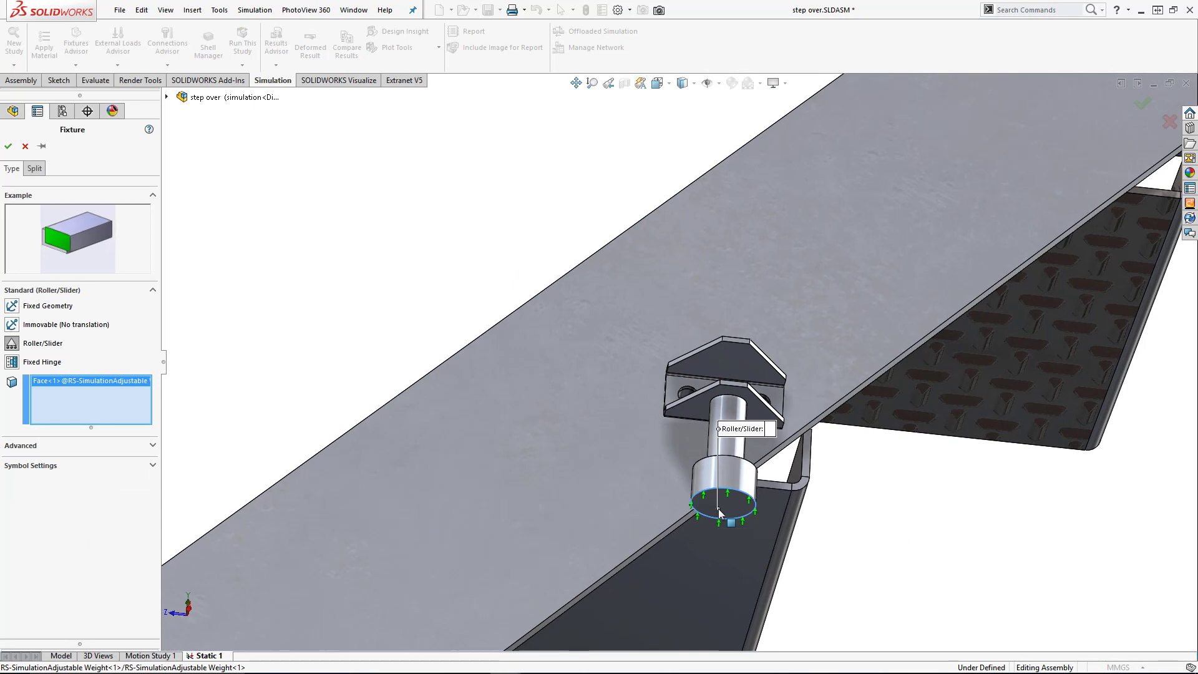
left_click(8, 146)
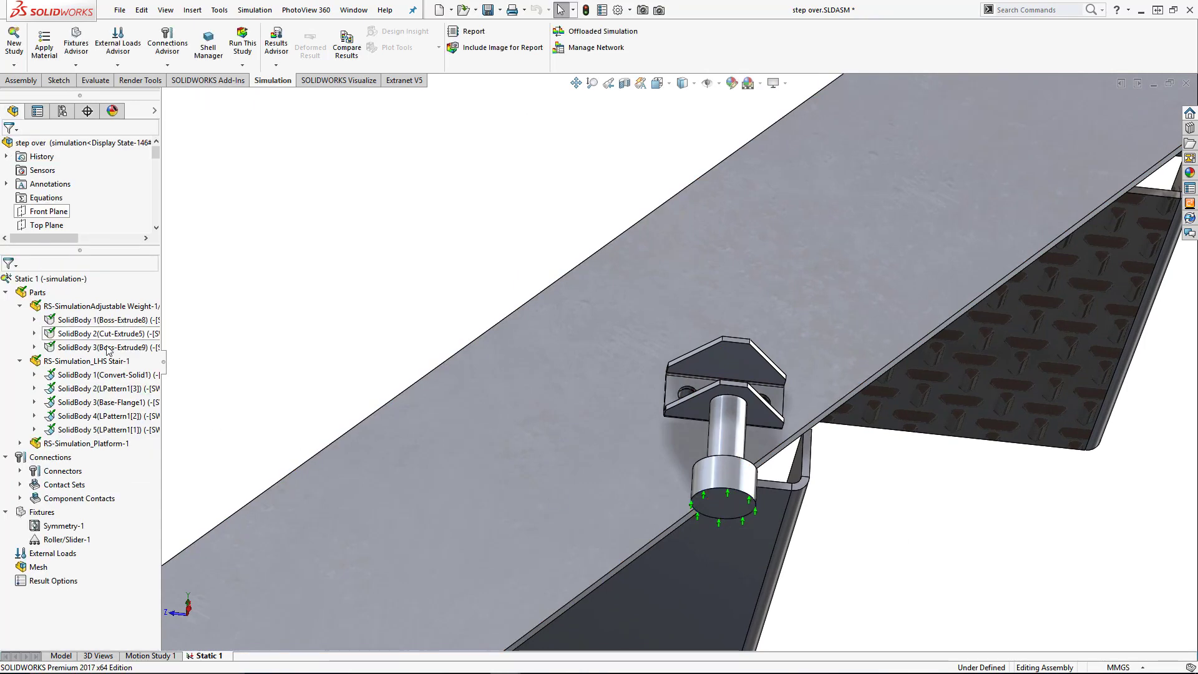
- Apply a Fixed Hinge fixture to the outer cylindrical face of the foot beneath the stringer's bracket
right_click(37, 513)
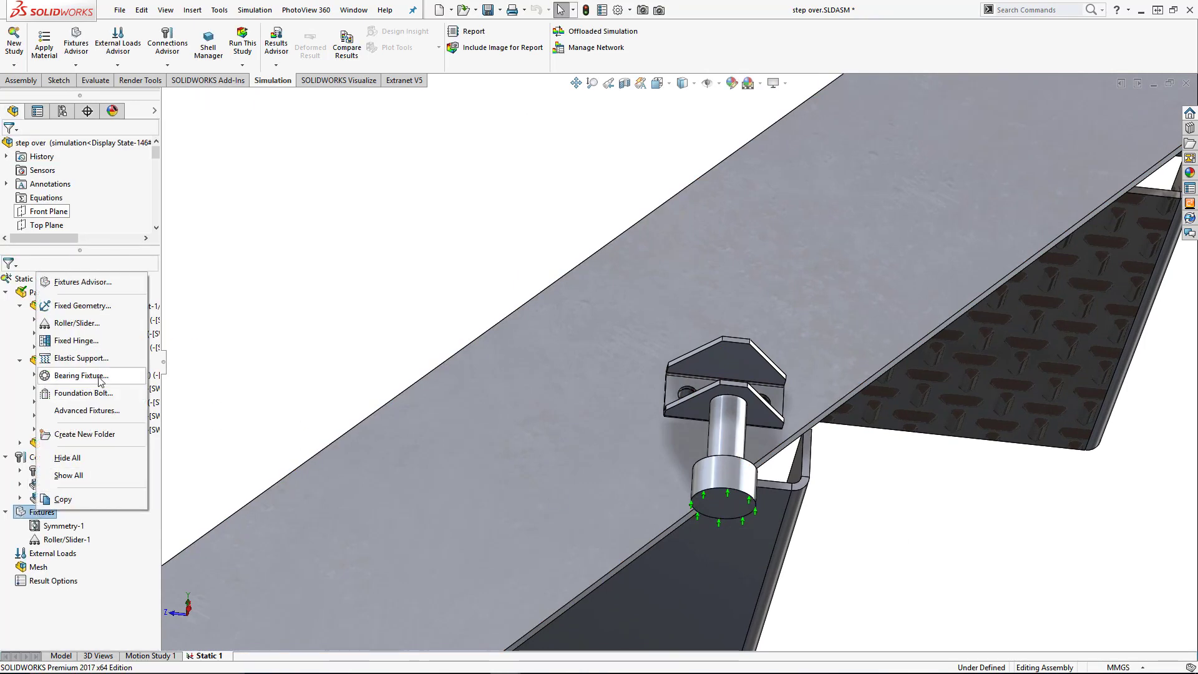
left_click(86, 342)
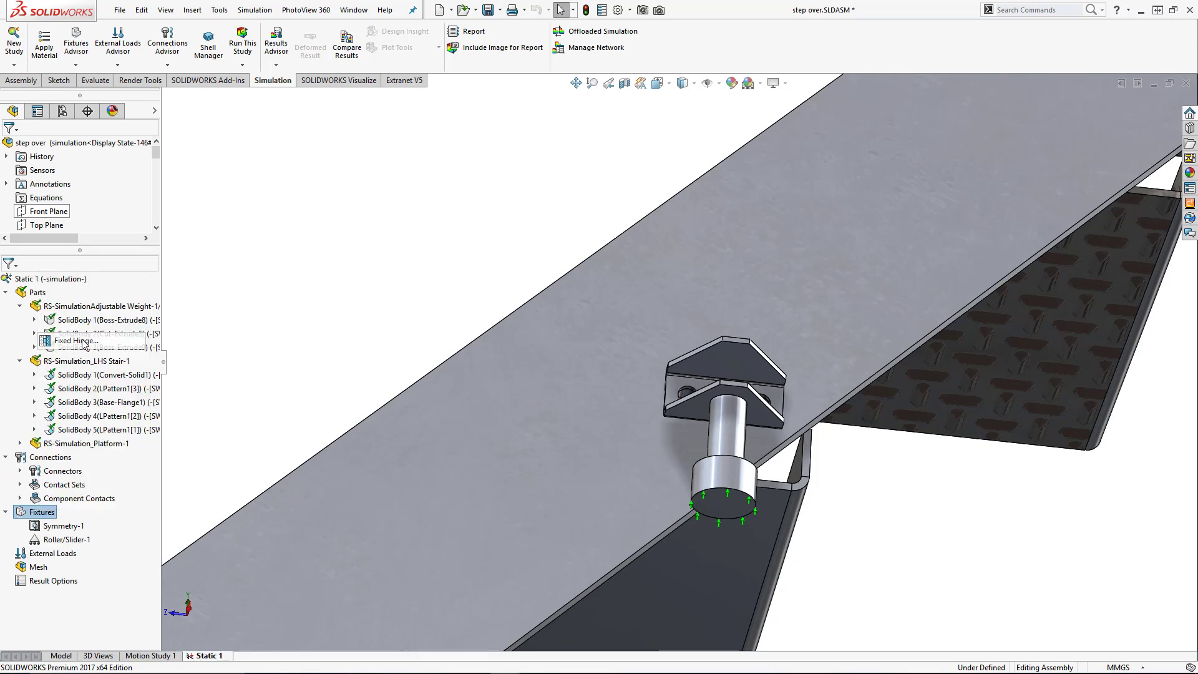
left_click(726, 490)
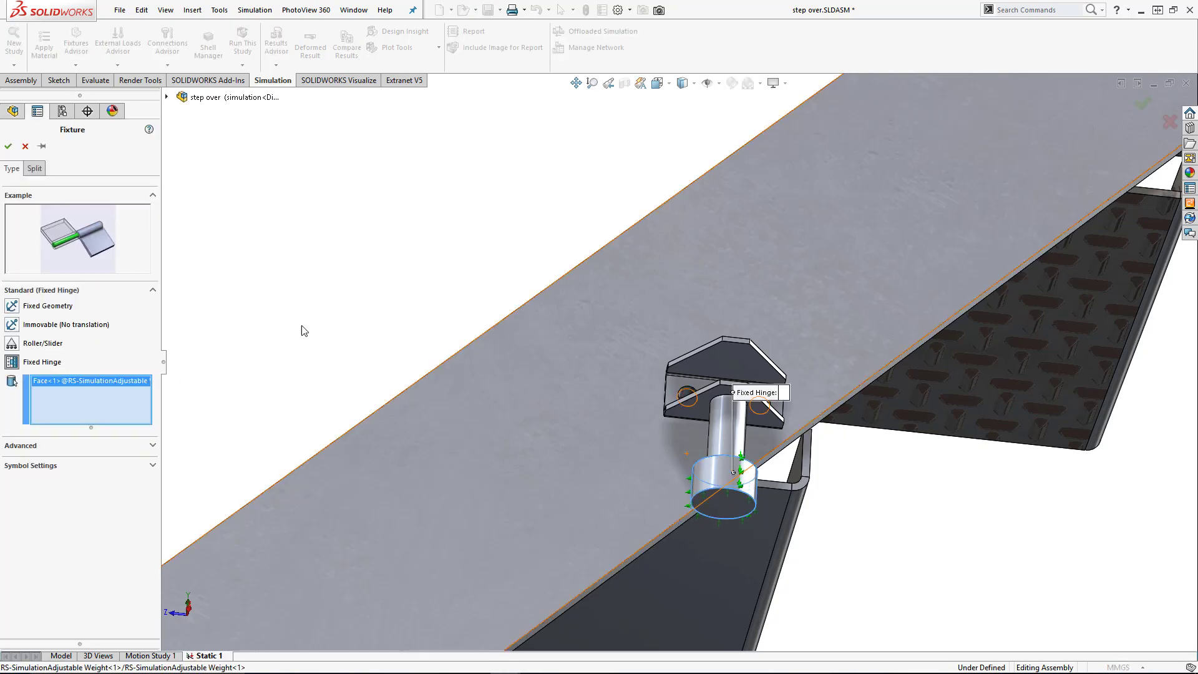
left_click(8, 148)
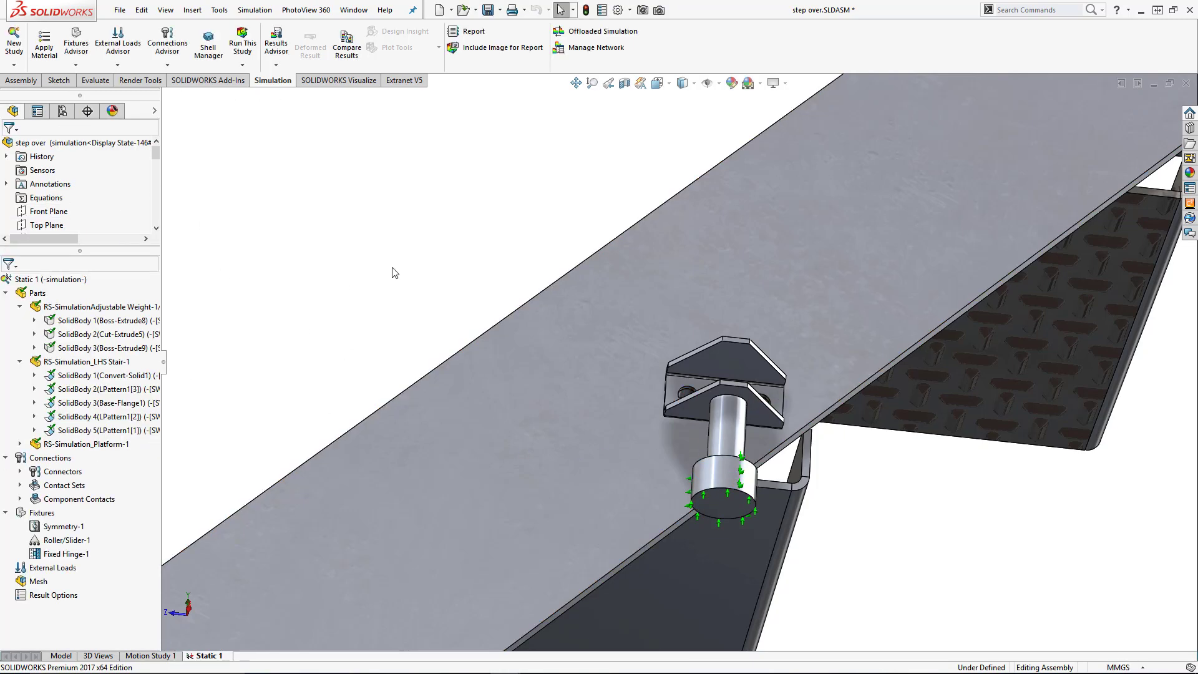
- Hide all fixture symbols on the quarter stair model
middle_click_drag(456, 247, 522, 348)
scroll(720, 403, "up", 6)
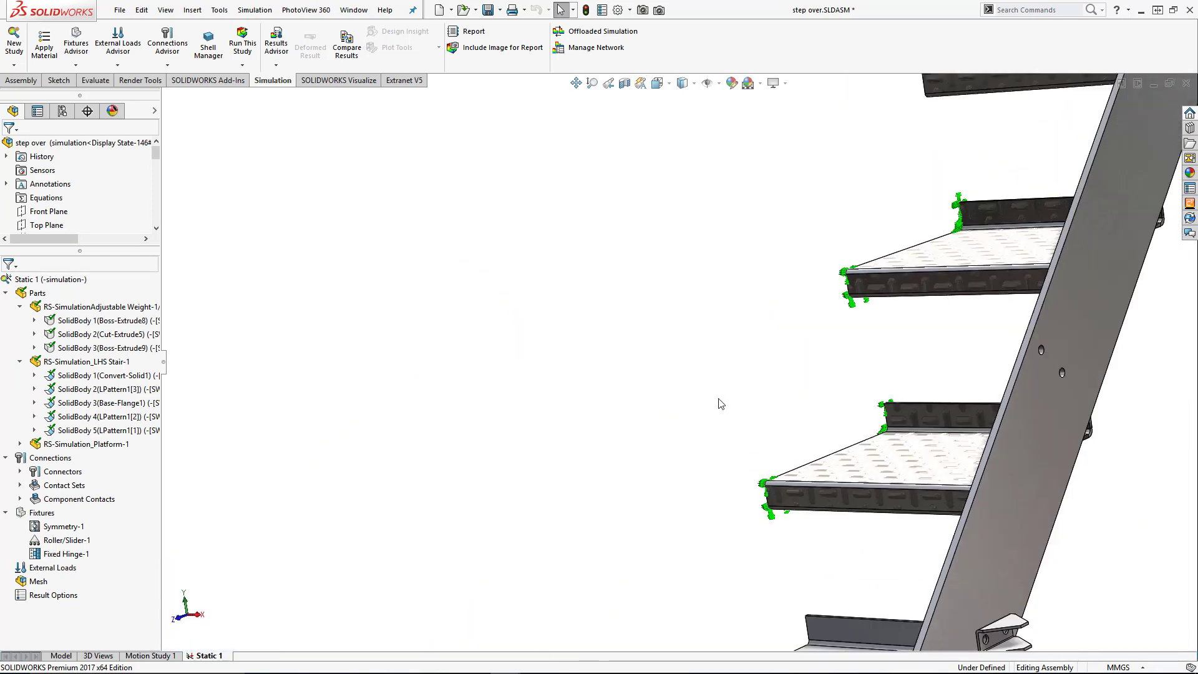
key("space")
left_click(608, 518)
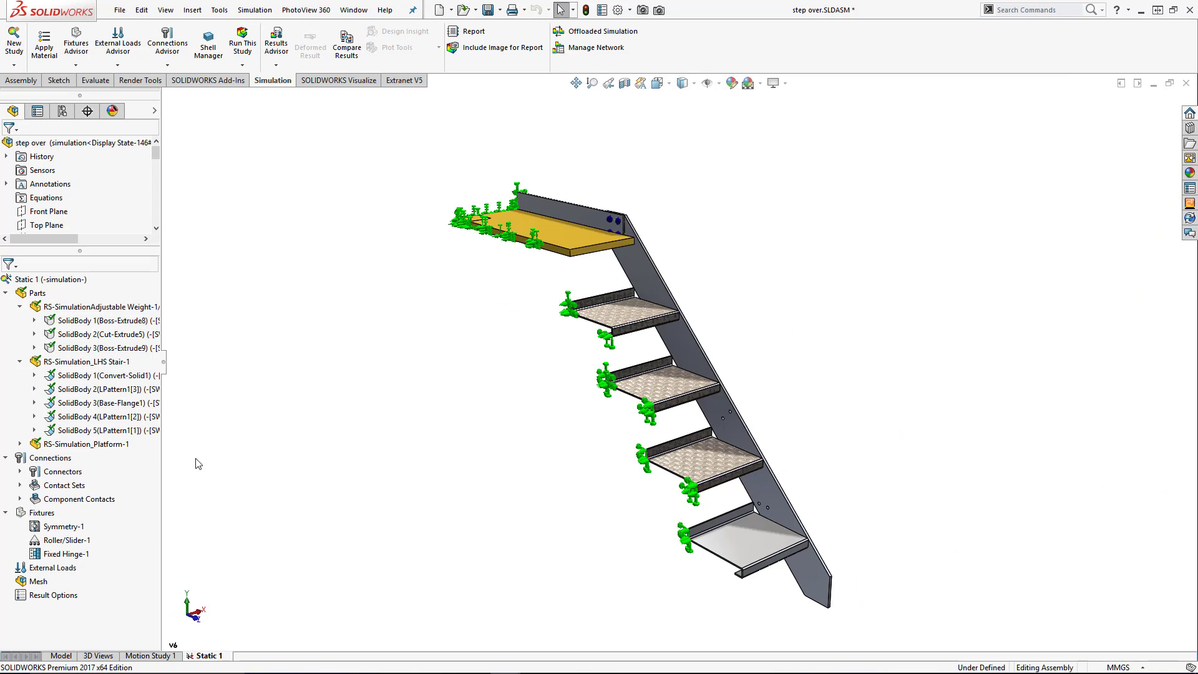
right_click(41, 512)
left_click(68, 462)
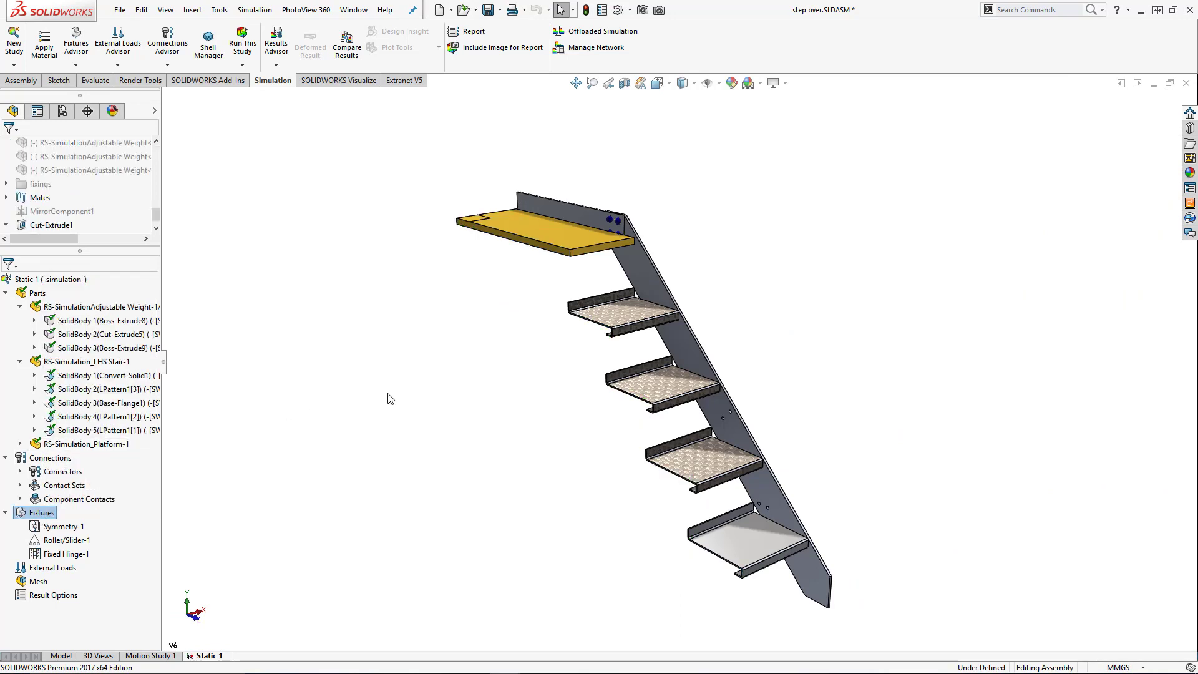
left_click(354, 375)
- Apply a 2000 N/m^2 pressure load normal to the two top faces of the yellow platform panel
right_click(55, 572)
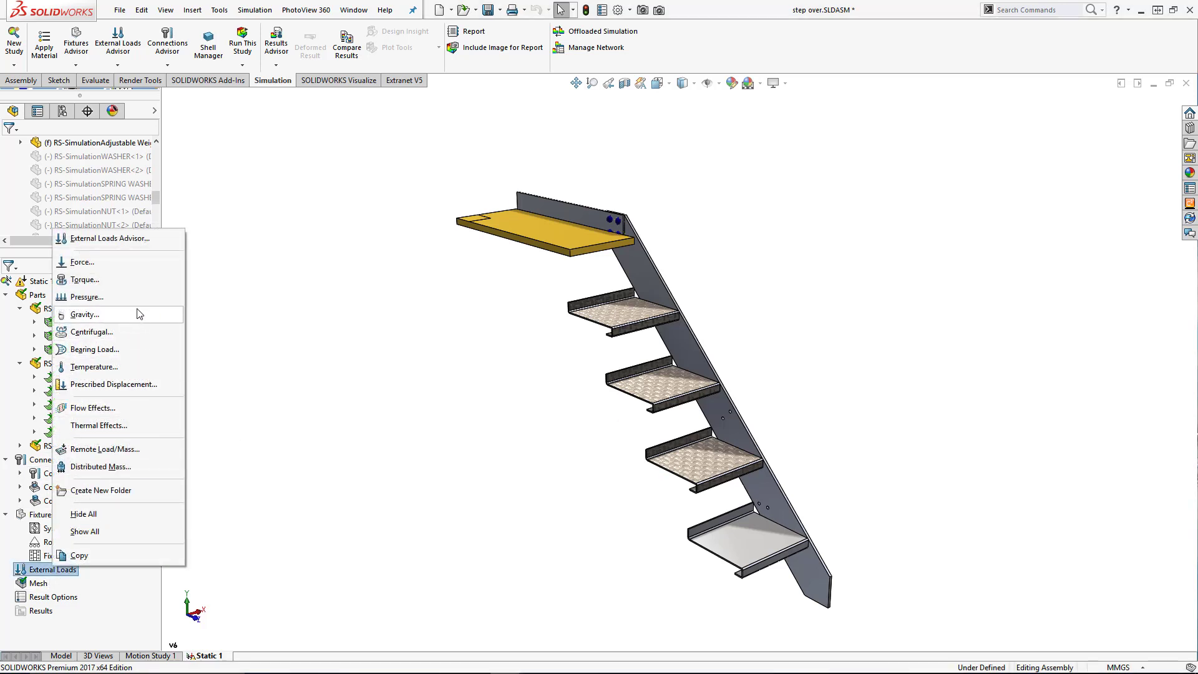
left_click(88, 297)
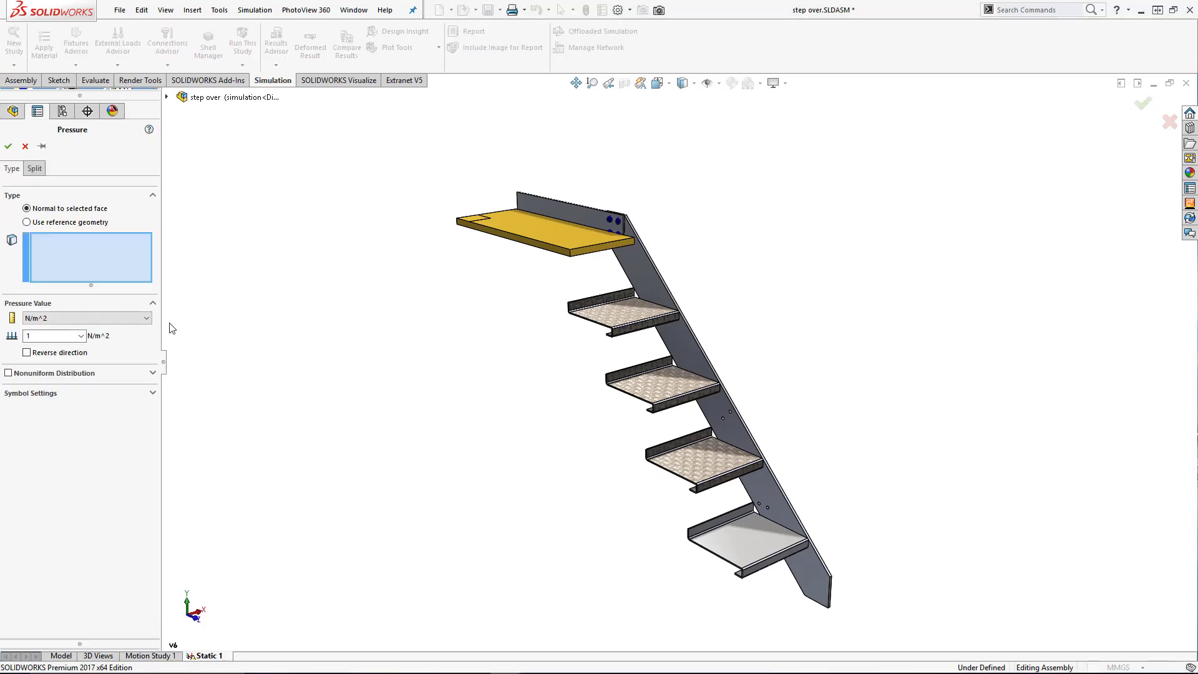
left_click(538, 240)
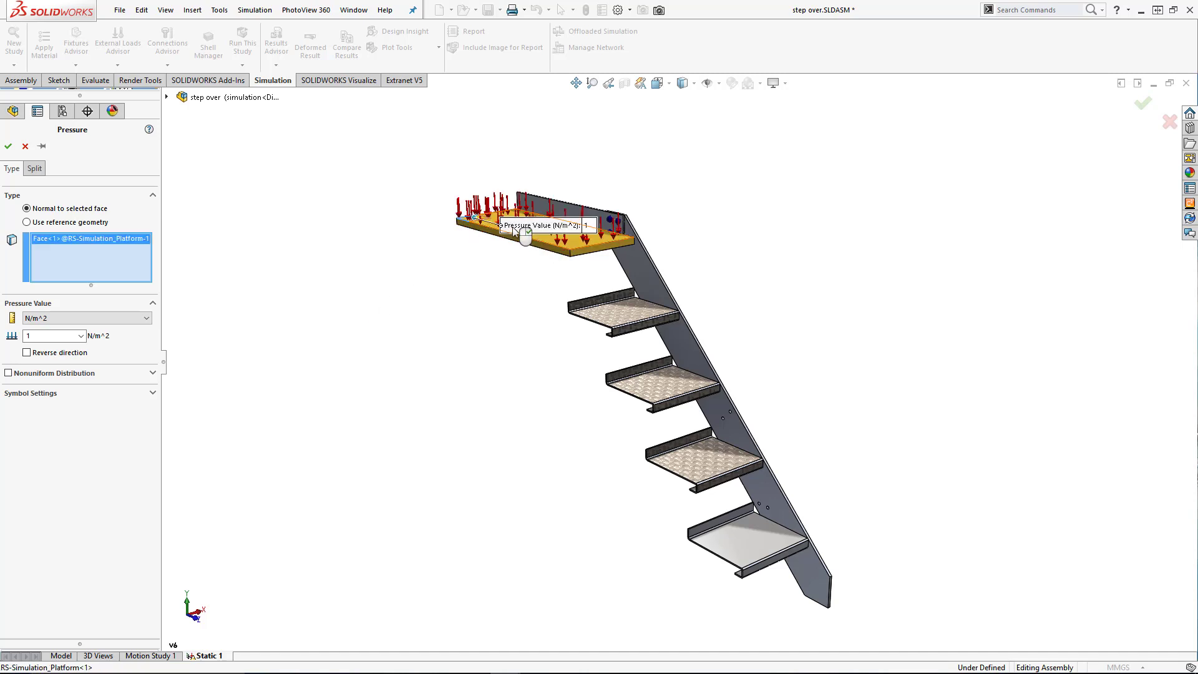
left_click(538, 241)
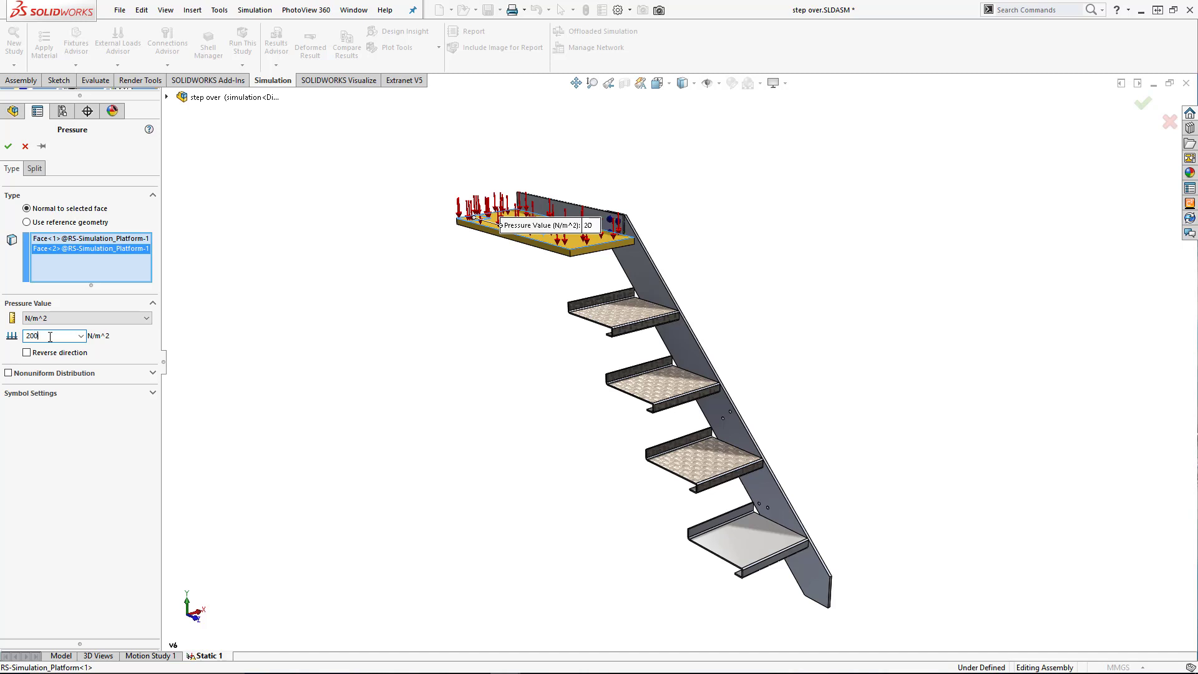
left_click(8, 147)
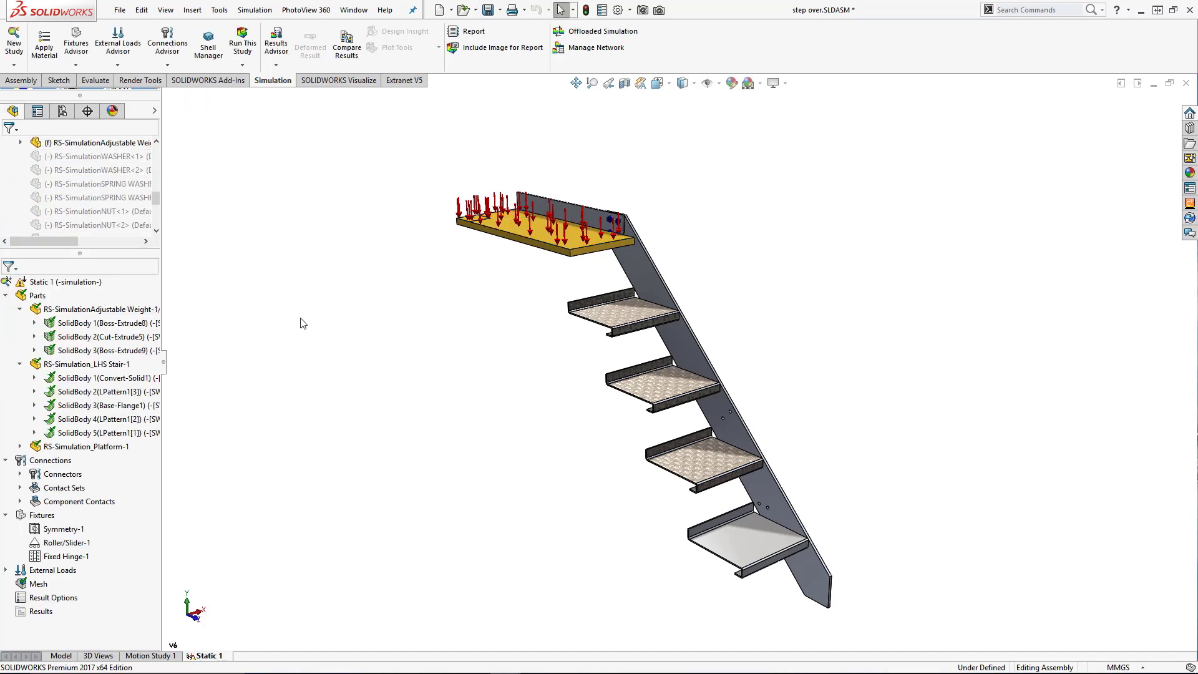
- Hide all external load symbols on the model
right_click(53, 570)
left_click(106, 520)
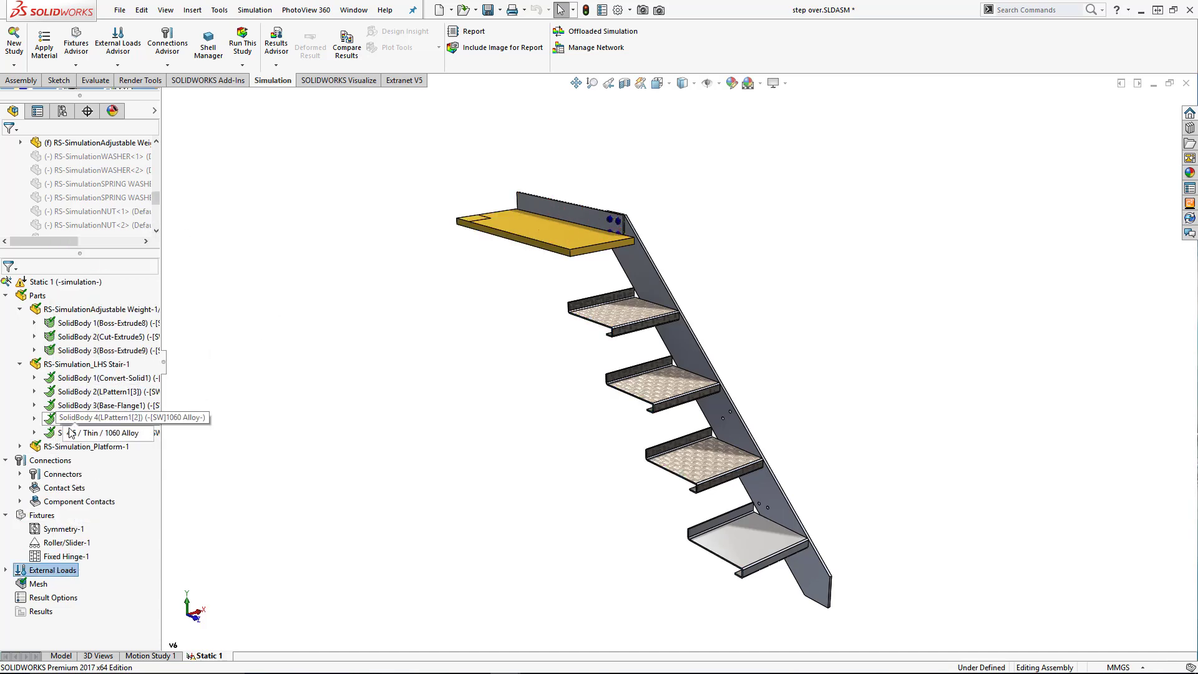
right_click(48, 461)
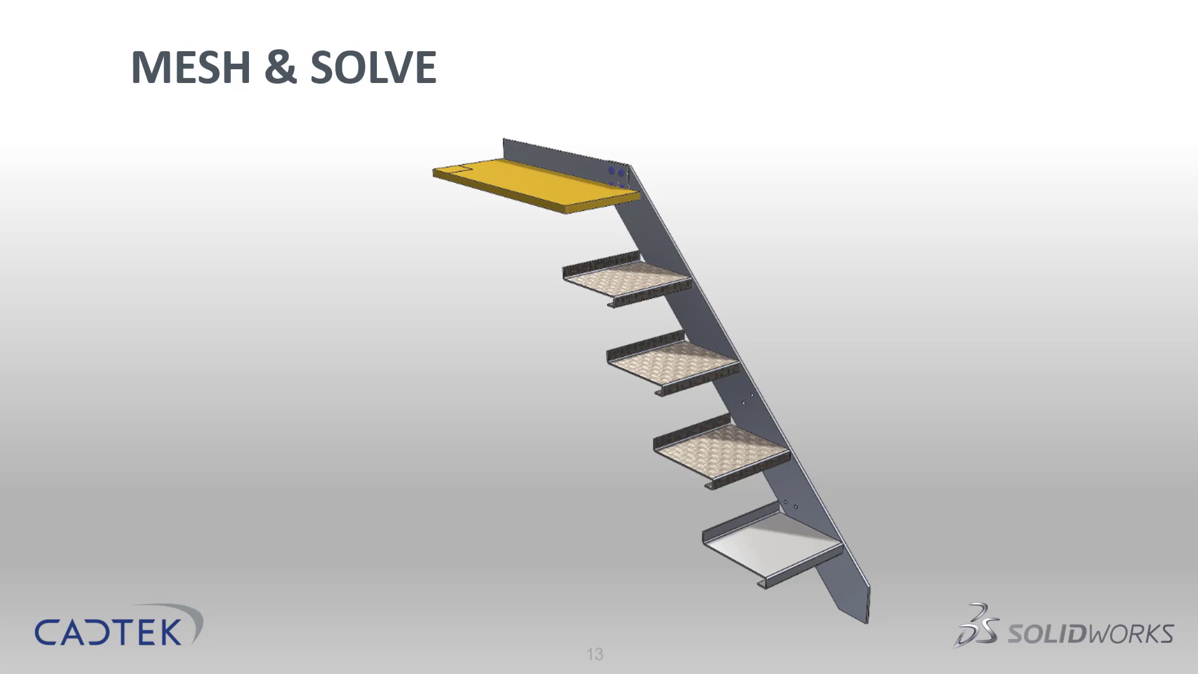
key("Right")
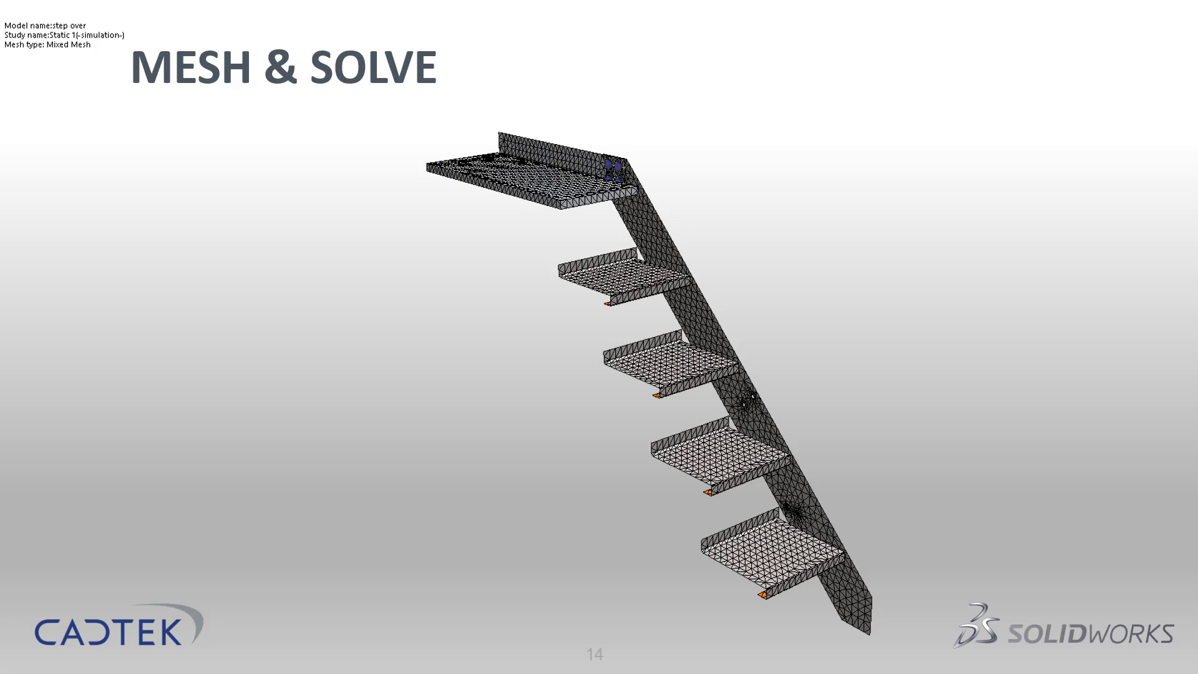
key("Right")
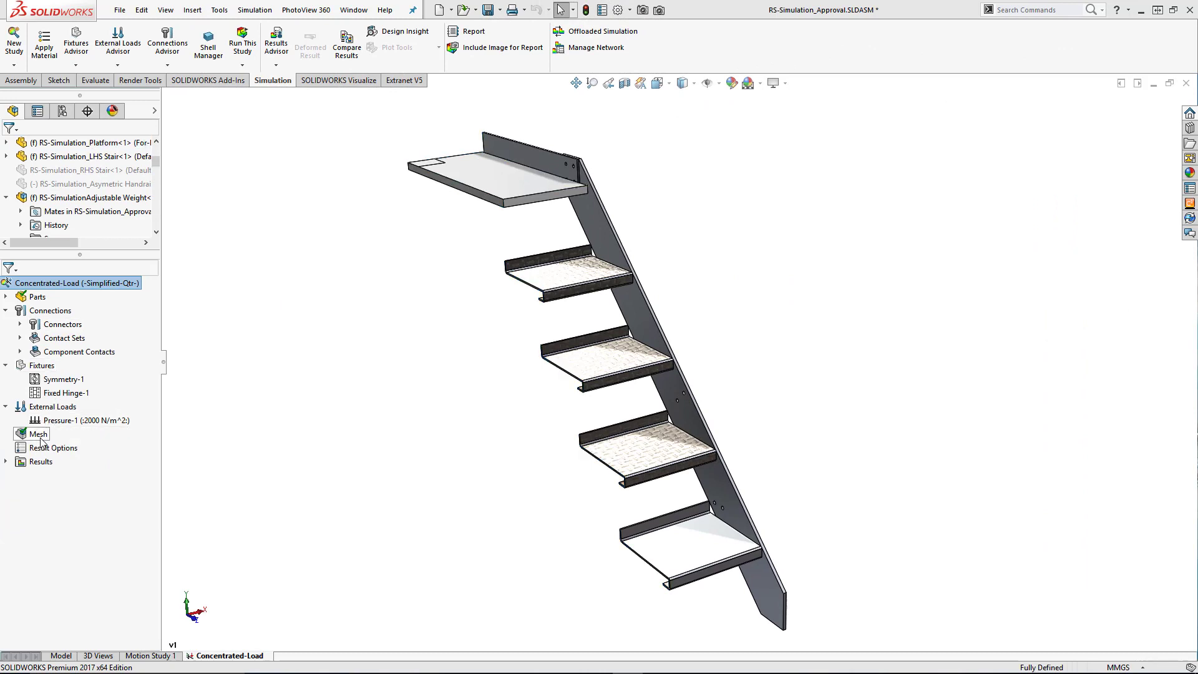
- Create the mesh for the Concentrated-Load study in the RS-Simulation_Approval assembly and run the study
right_click(41, 441)
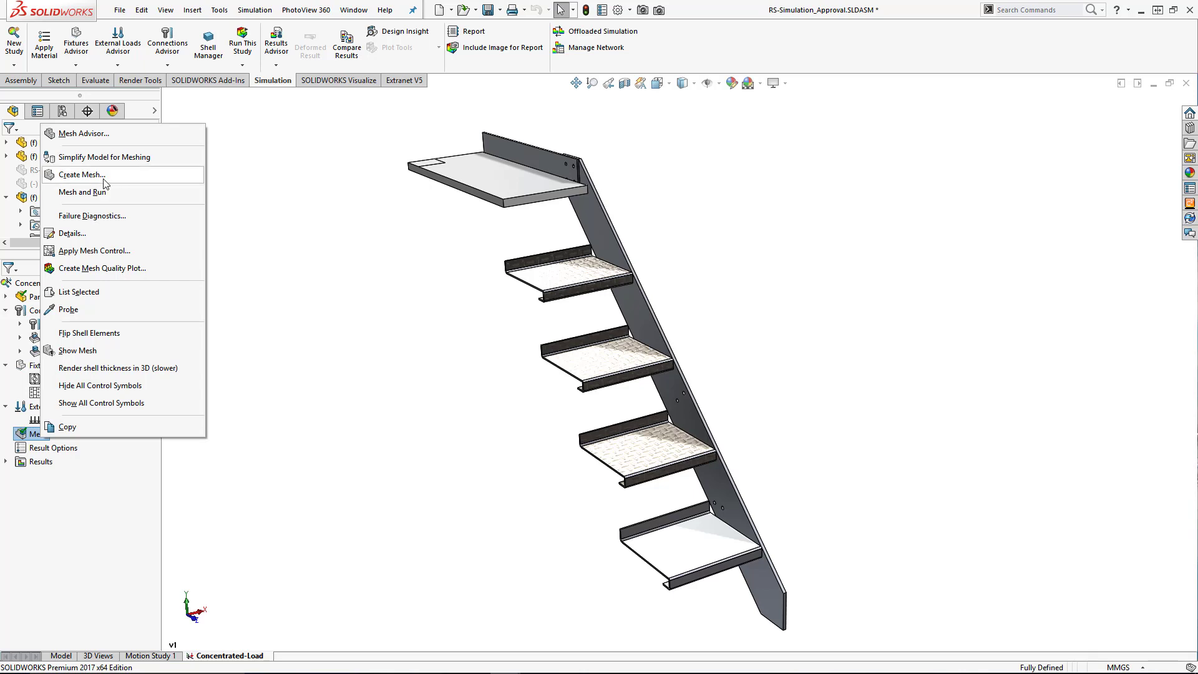
left_click(82, 175)
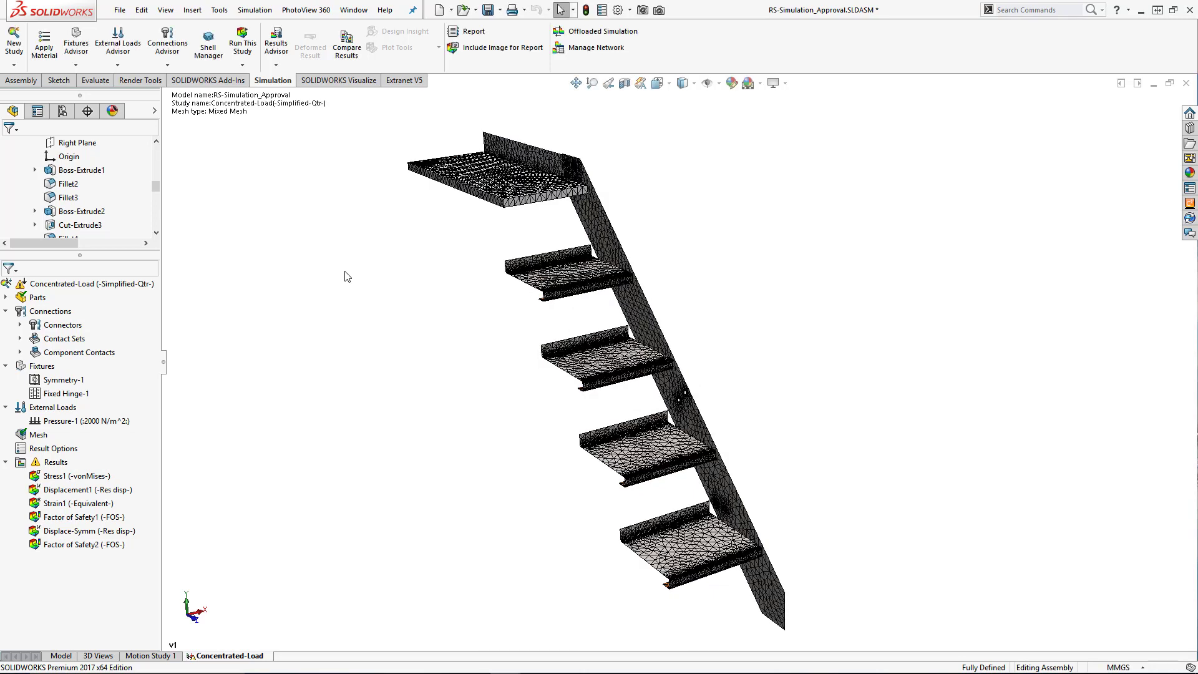
right_click(115, 283)
left_click(139, 309)
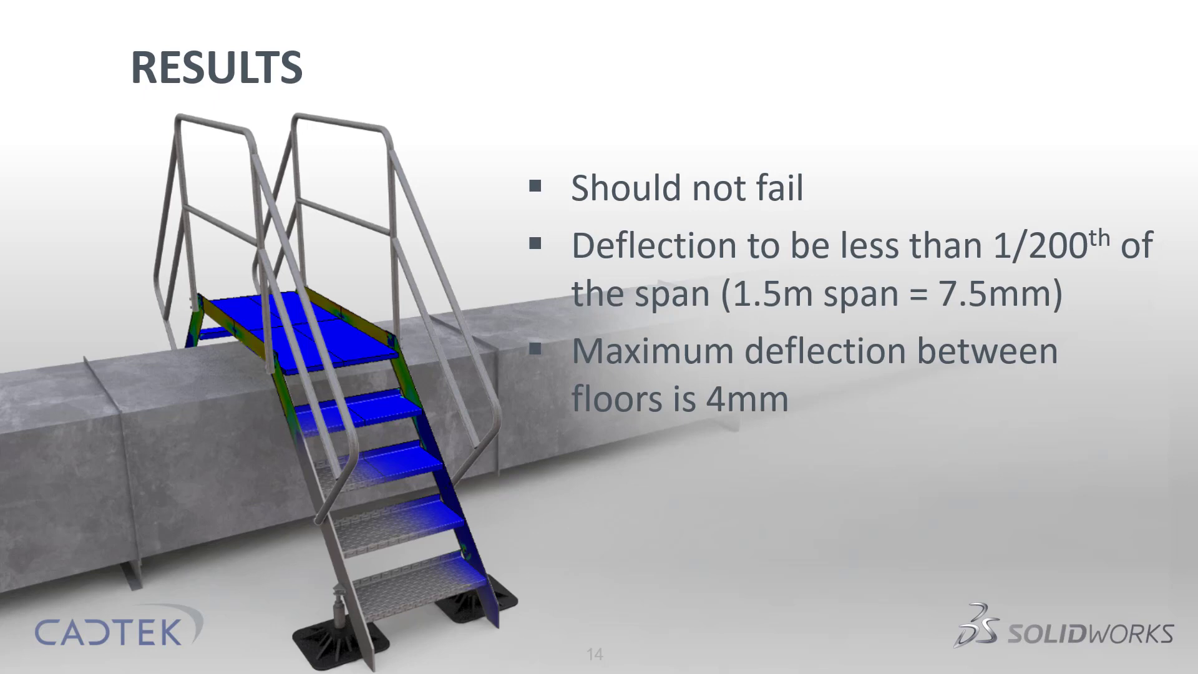
key("Right")
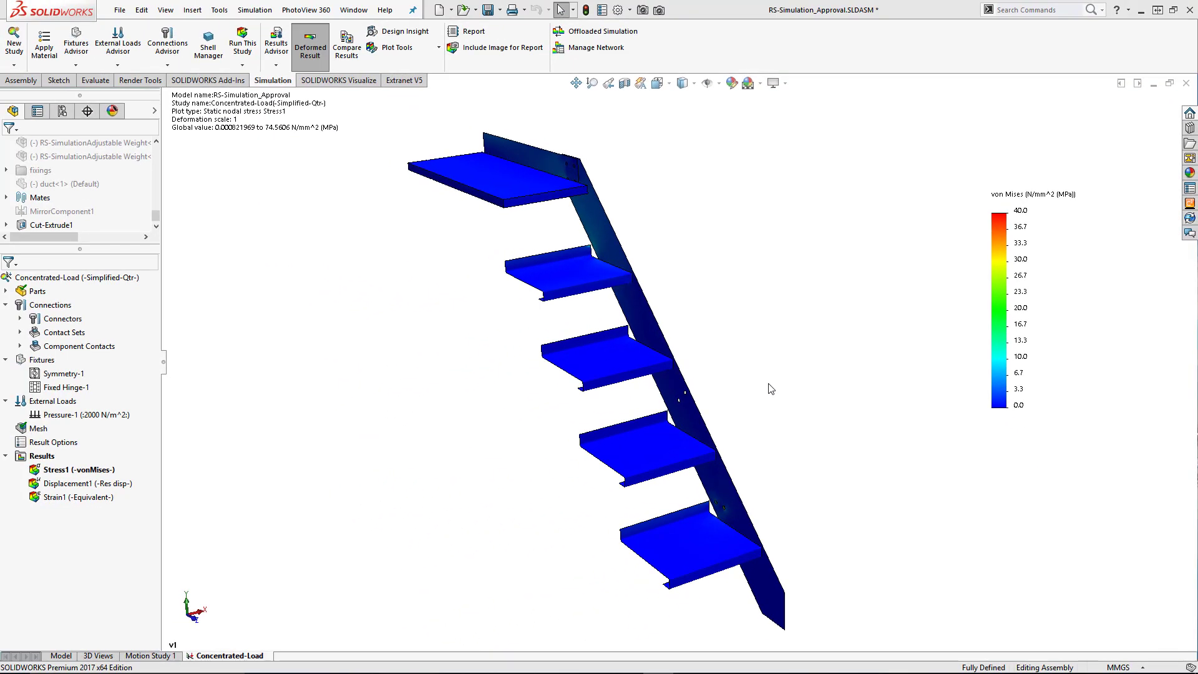
- Examine the von Mises stress plot around the platform bolt holes, along the stringer and at the foot bracket
middle_click_drag(770, 388, 615, 340)
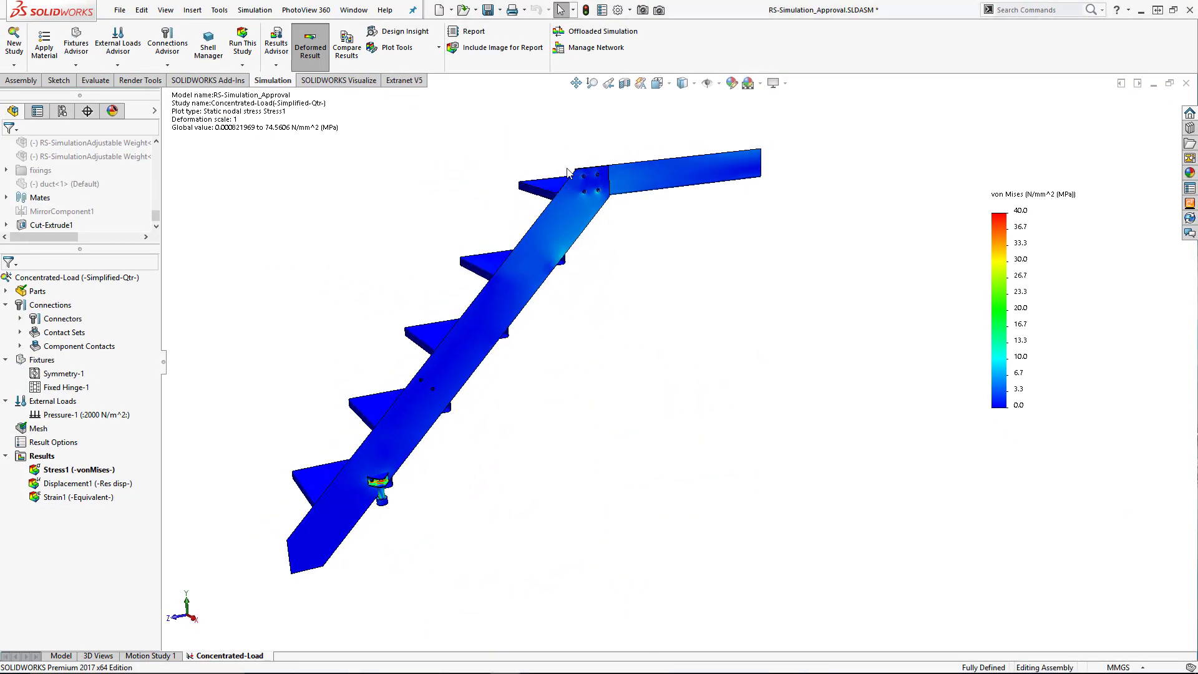
scroll(588, 205, "down", 4)
scroll(575, 130, "down", 5)
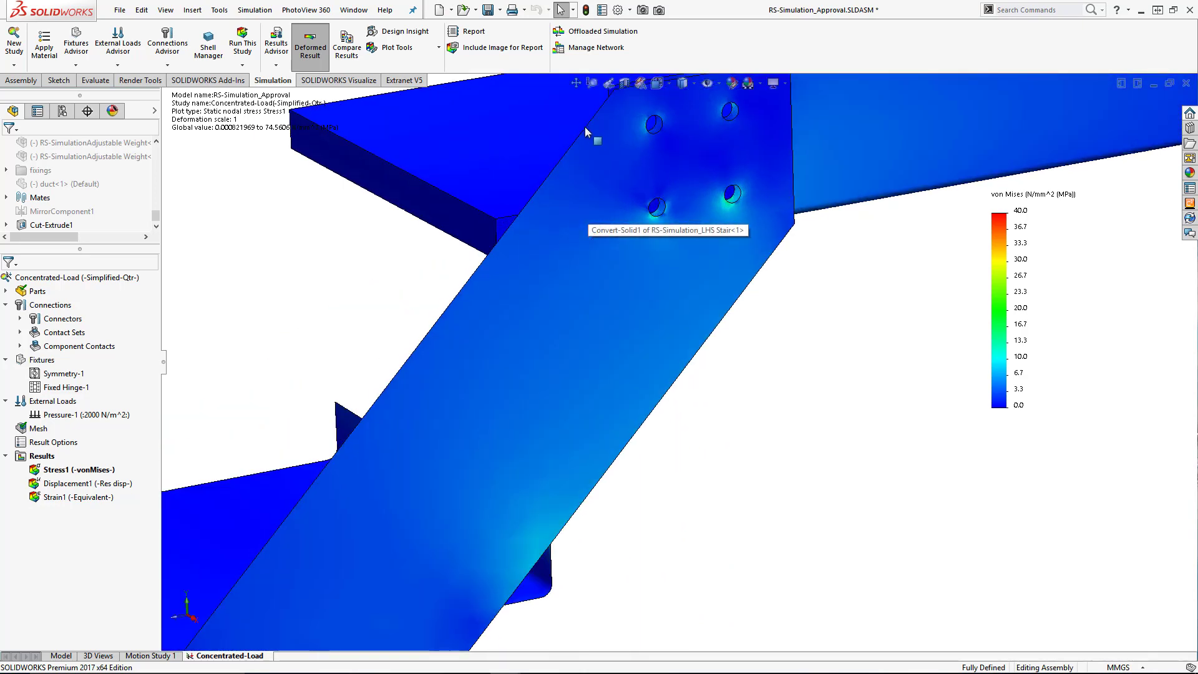
mouse_move(704, 223)
middle_mouse_down()
mouse_move(818, 241)
mouse_move(722, 219)
middle_mouse_up()
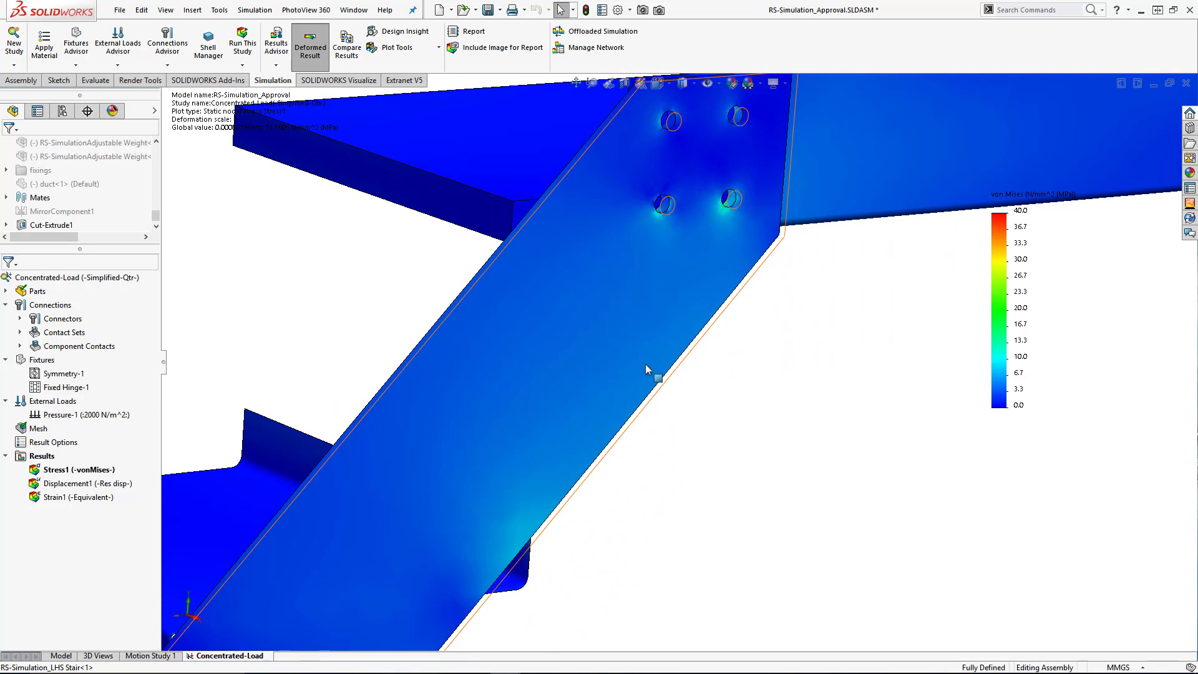
scroll(623, 447, "up", 6)
scroll(525, 574, "down", 10)
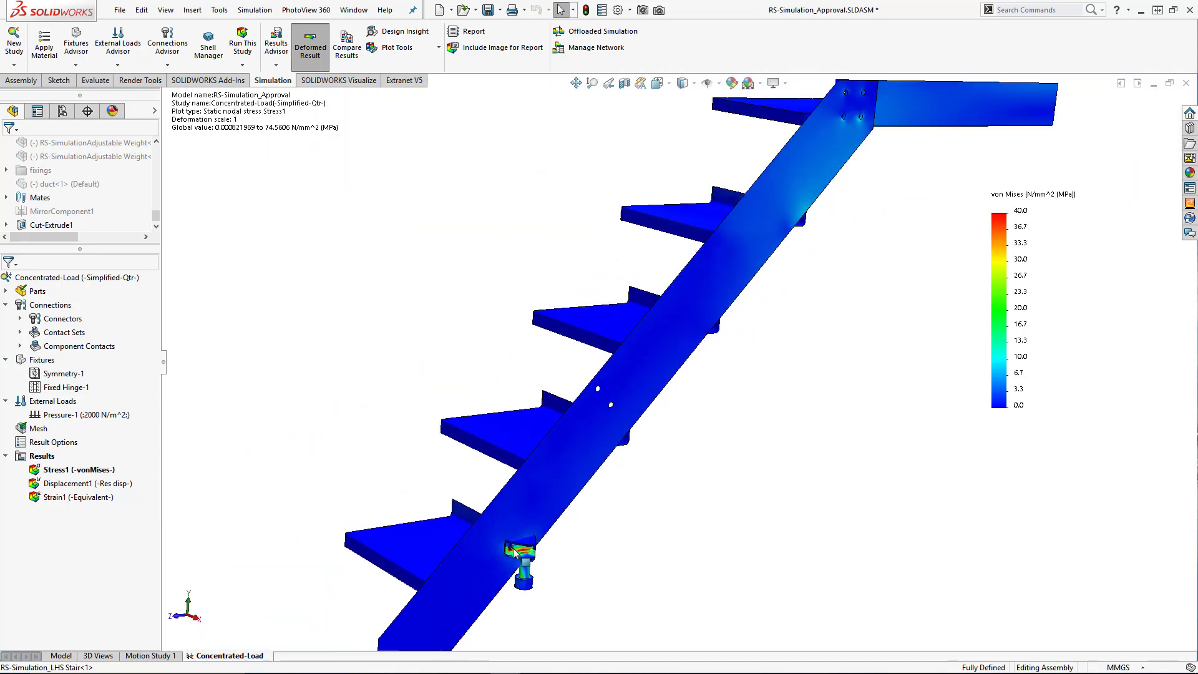
scroll(527, 597, "down", 2)
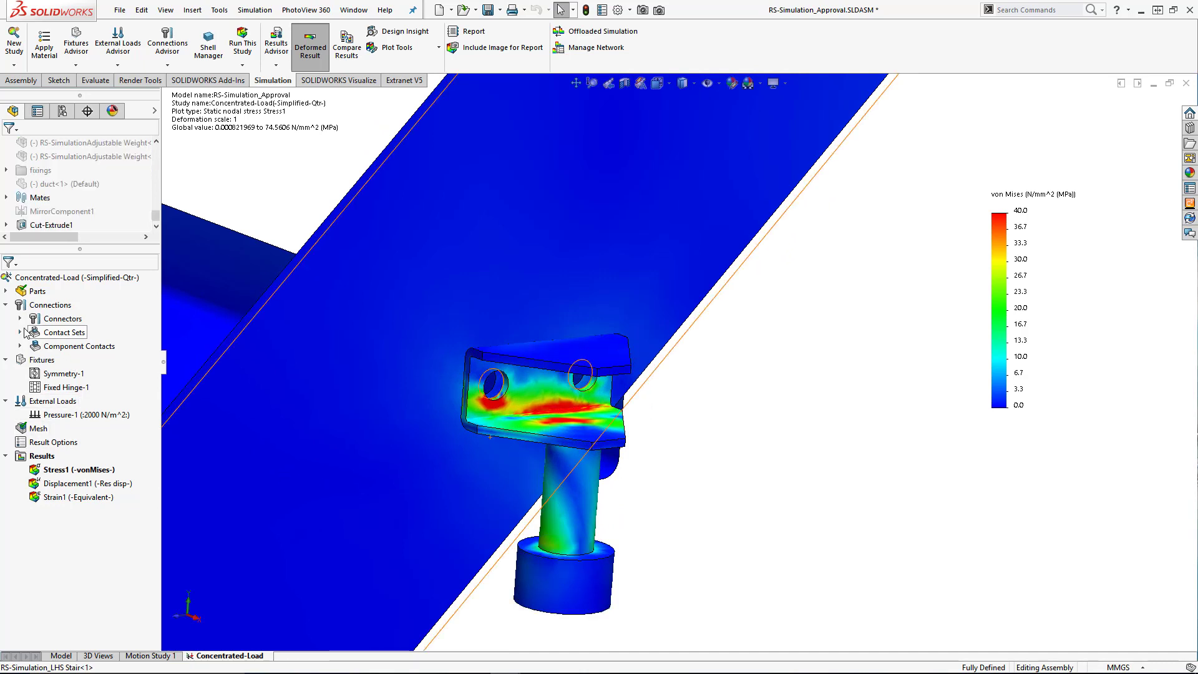
- View the material properties of the adjustable weight part's SolidBody 1 in SI - N/mm^2 (MPa) units
left_click(7, 292)
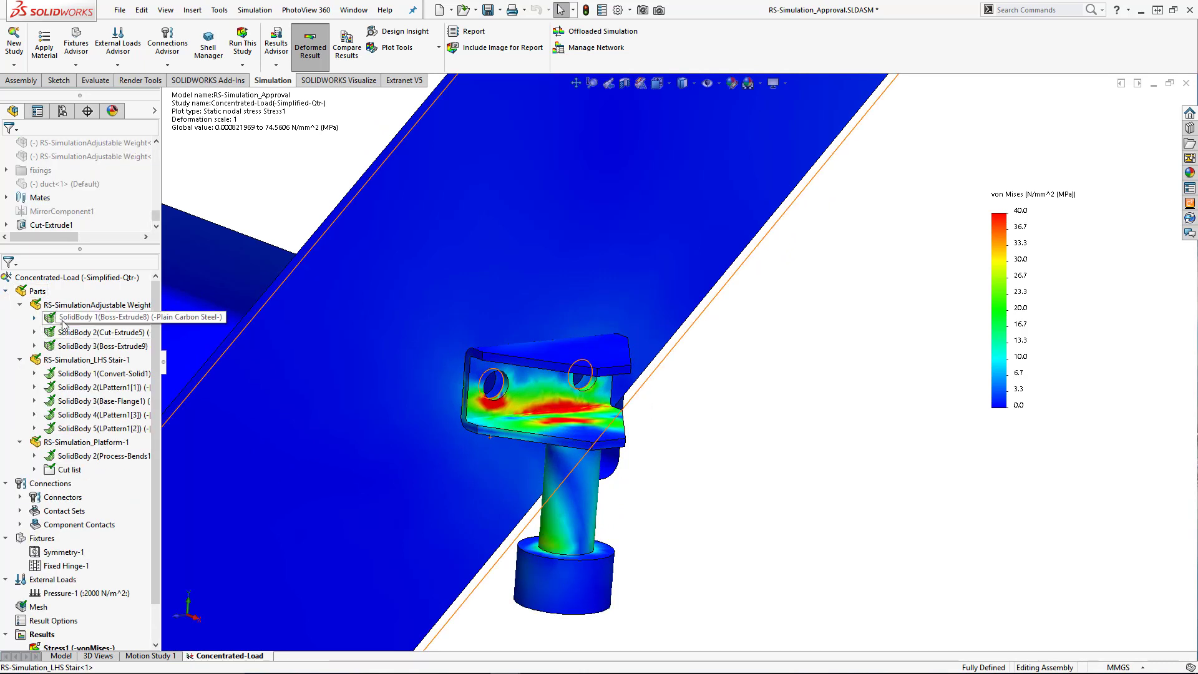
right_click(107, 321)
left_click(172, 339)
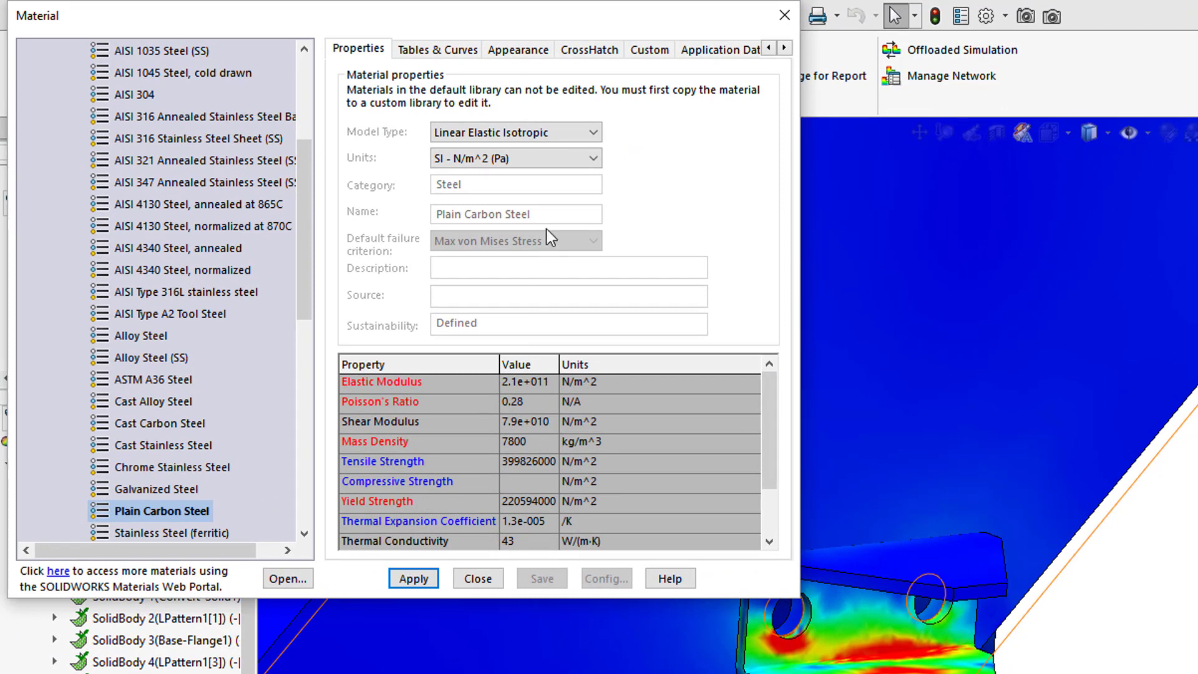
left_click(529, 158)
left_click(514, 216)
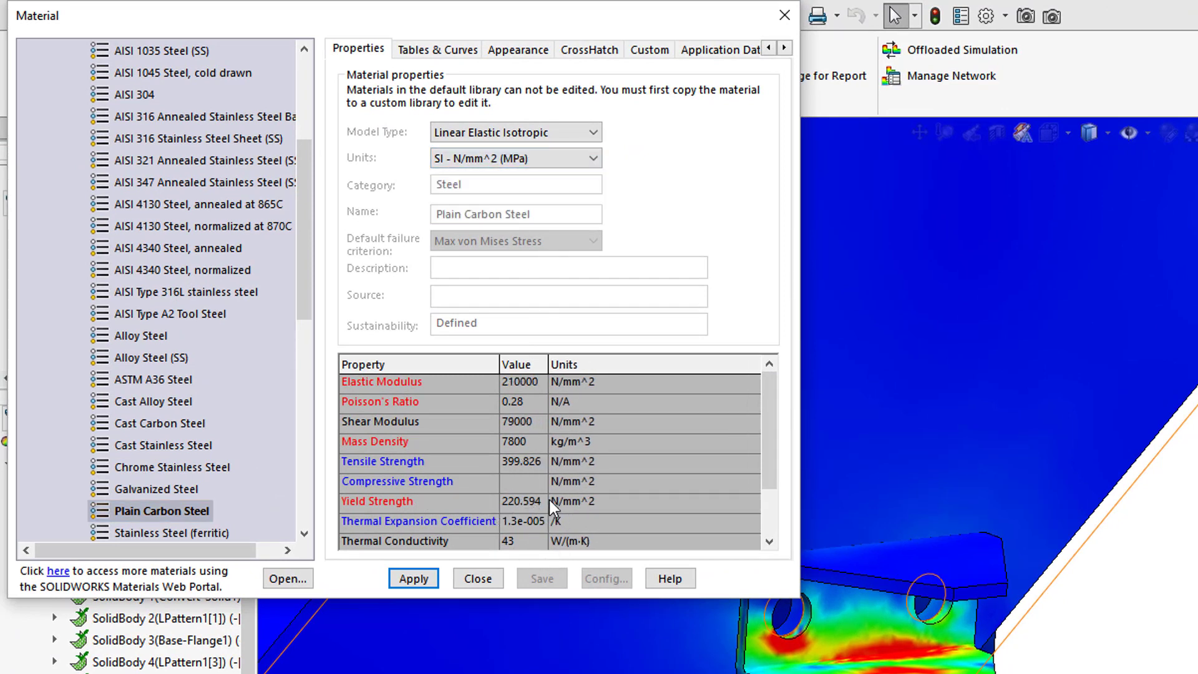
- Close the Plain Carbon Steel material settings and view the lower stair in the stress plot
left_click(413, 578)
left_click(470, 578)
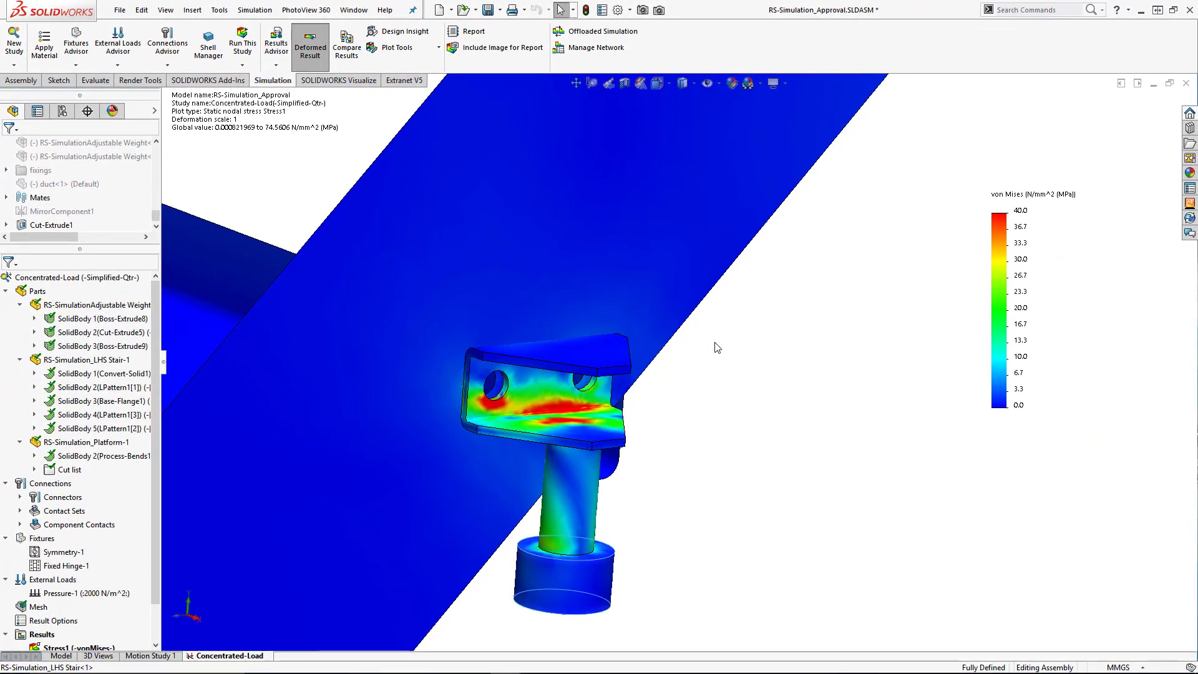
scroll(717, 347, "up", 3)
scroll(717, 347, "up", 4)
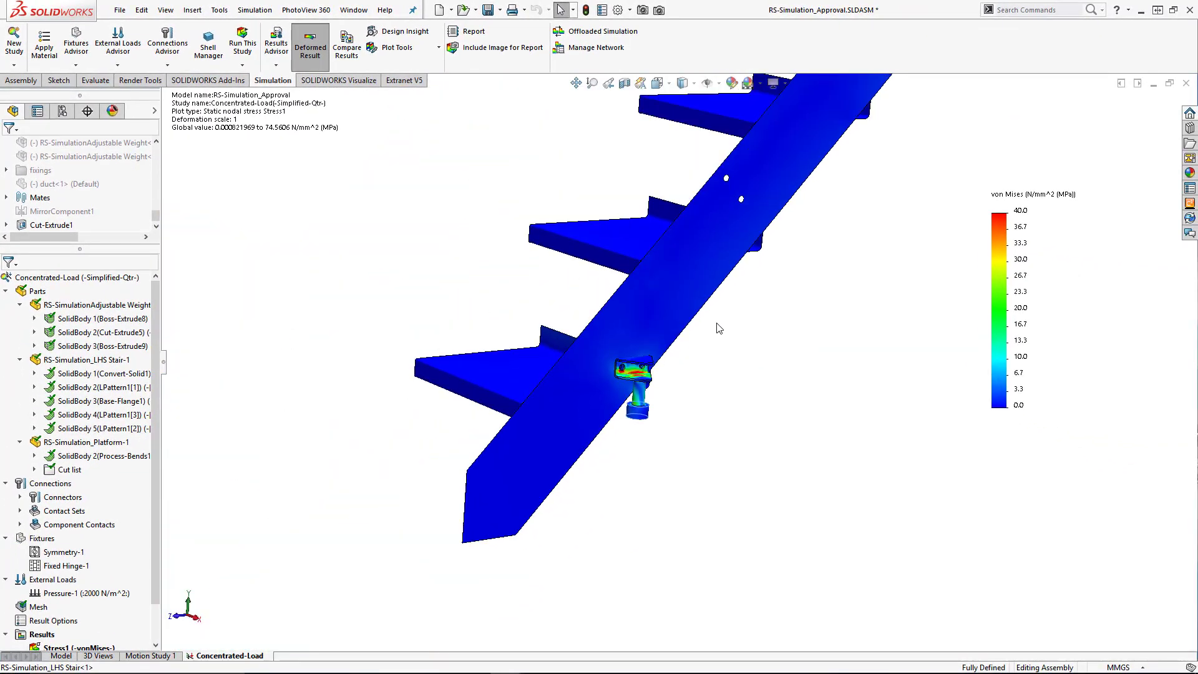
scroll(113, 499, "down", 1)
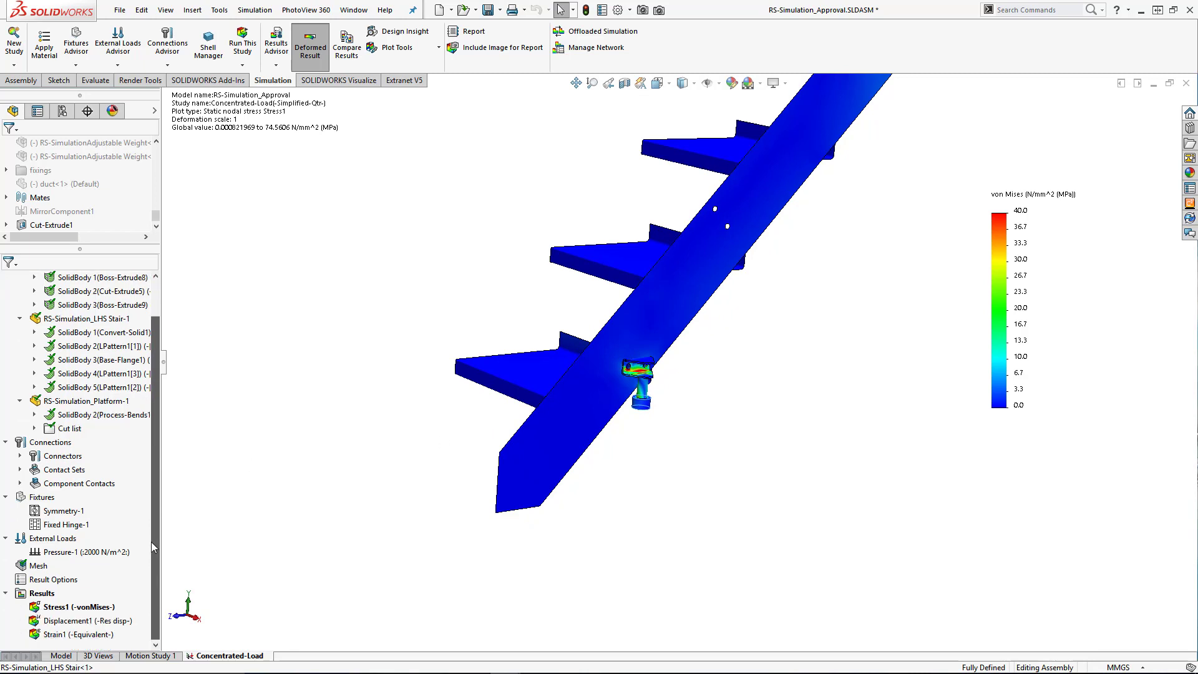
- Start a factor of safety plot limited to the selected LHS Stair and Platform bodies
left_click(44, 594)
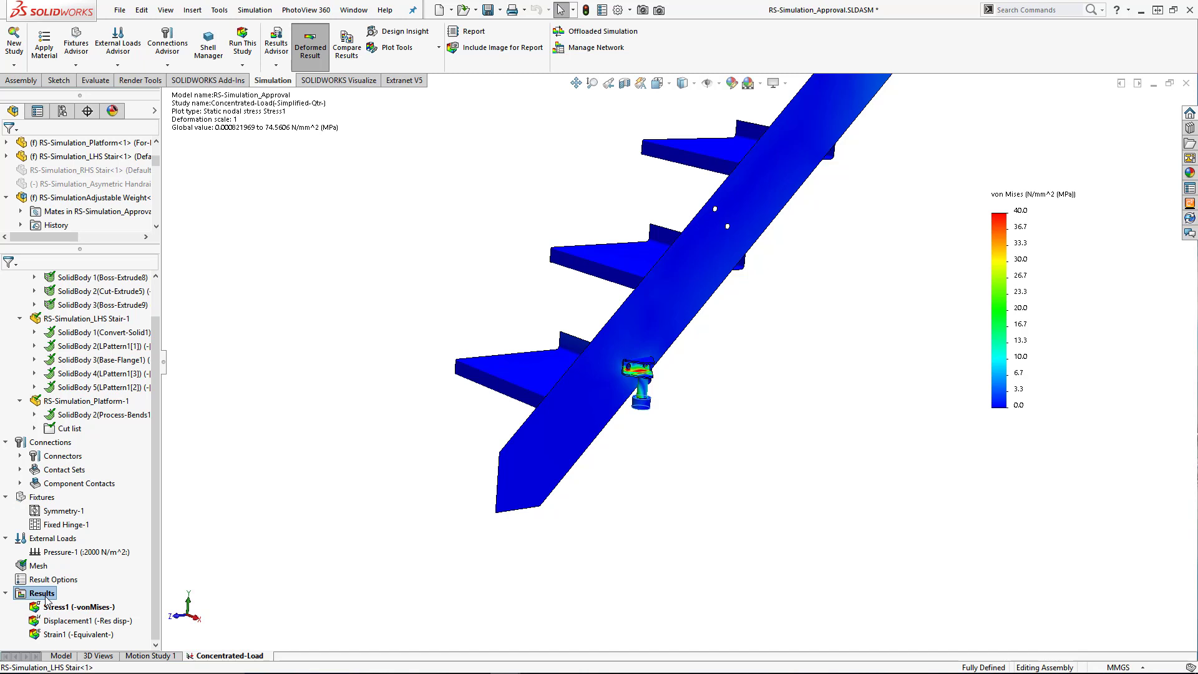
right_click(46, 593)
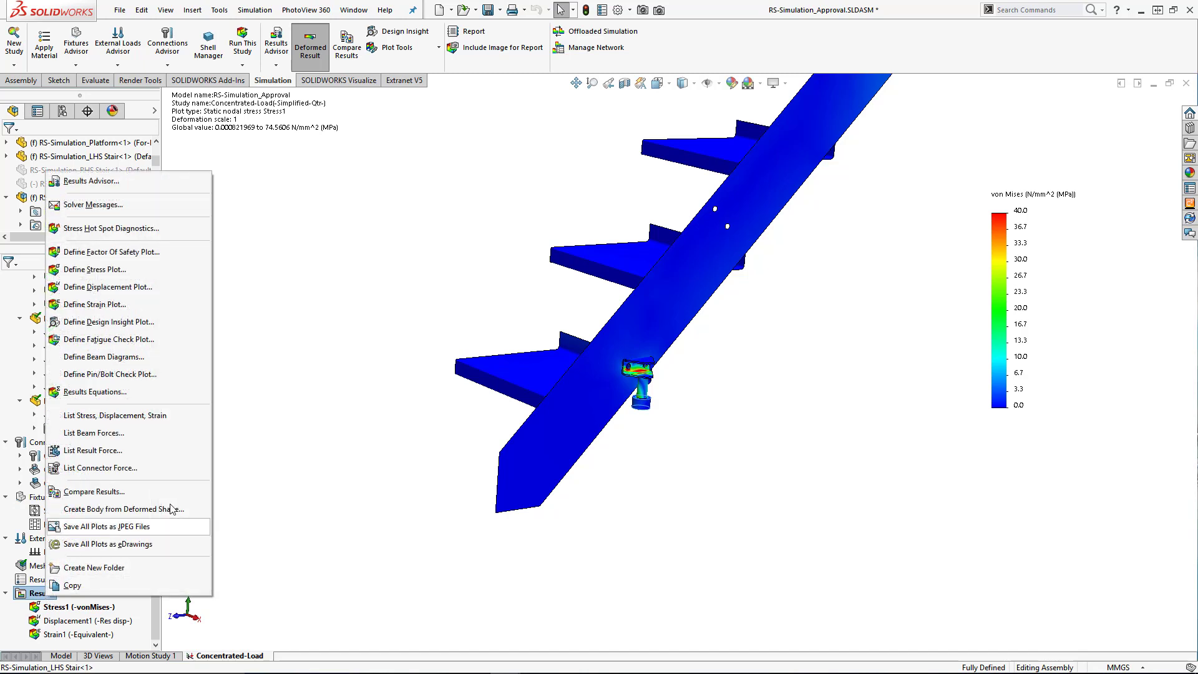
left_click(151, 254)
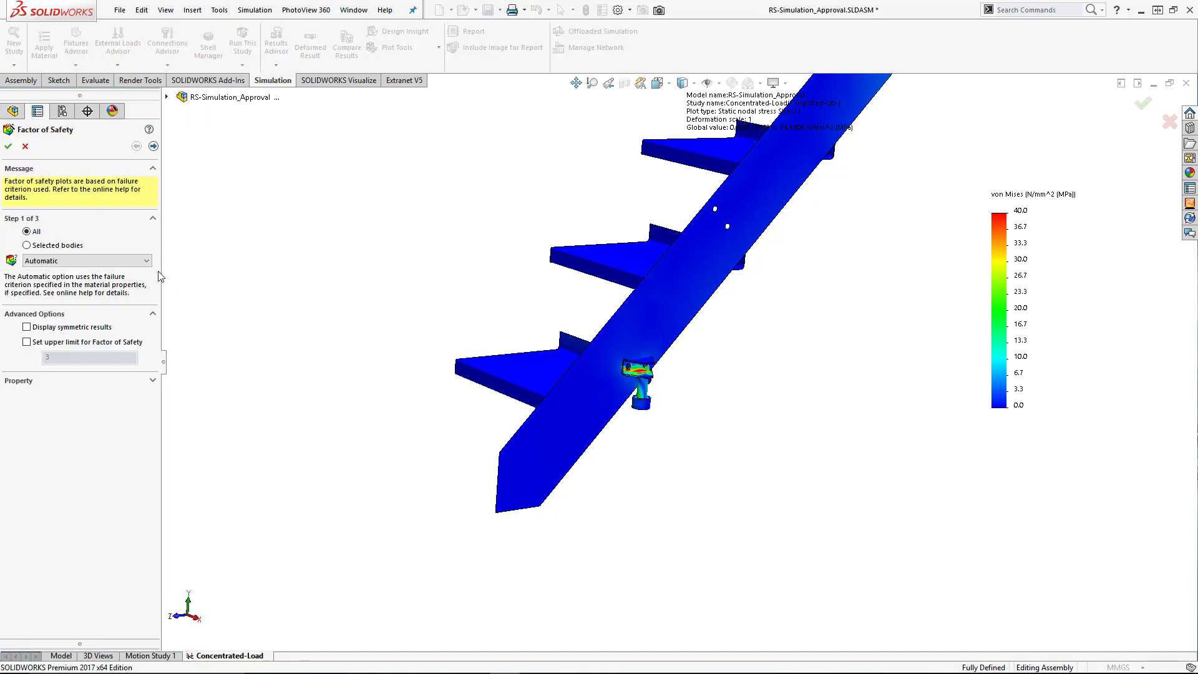
left_click(49, 249)
left_click(667, 328)
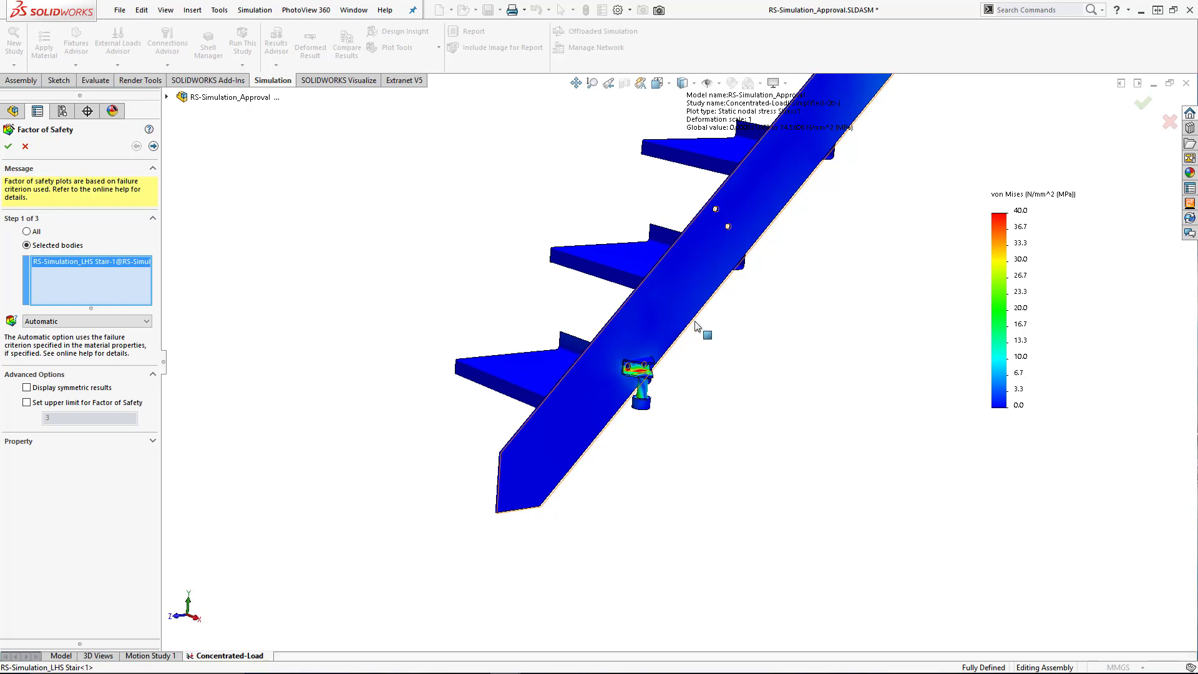
scroll(695, 322, "up", 5)
left_click(776, 238)
middle_click_drag(656, 262, 648, 290)
scroll(770, 195, "down", 4)
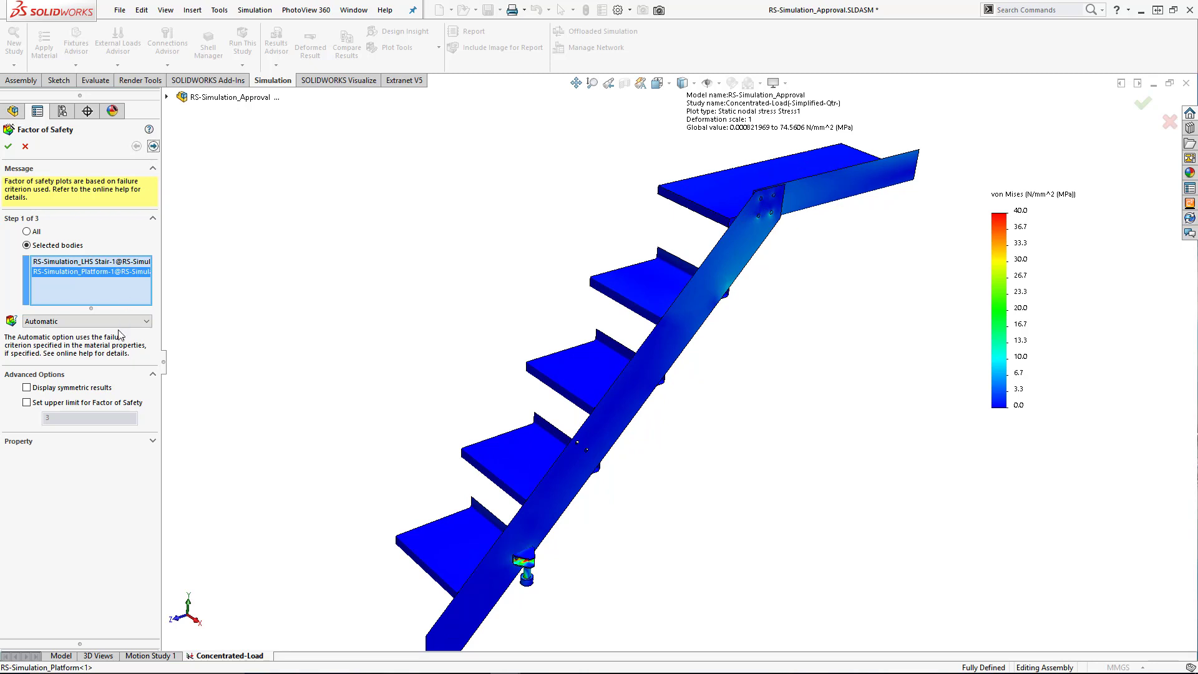
- Set the factor of safety upper limit to 15 and finish the plot as a factor of safety distribution
left_click(79, 404)
left_click(73, 419)
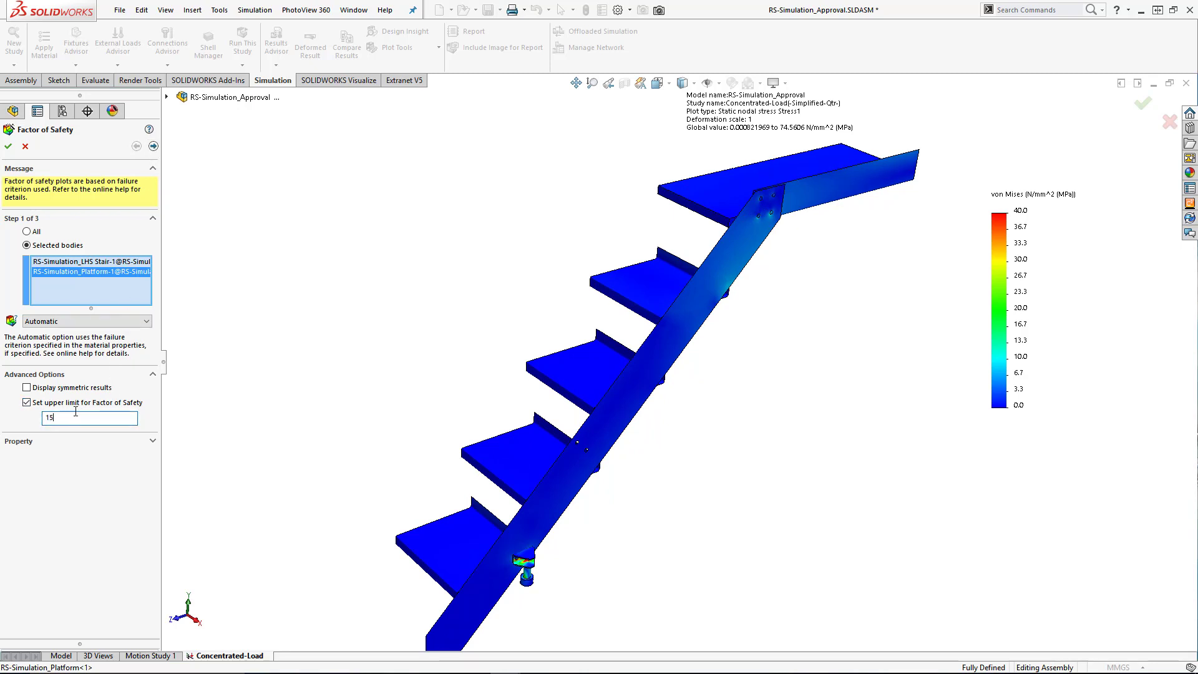
left_click(153, 146)
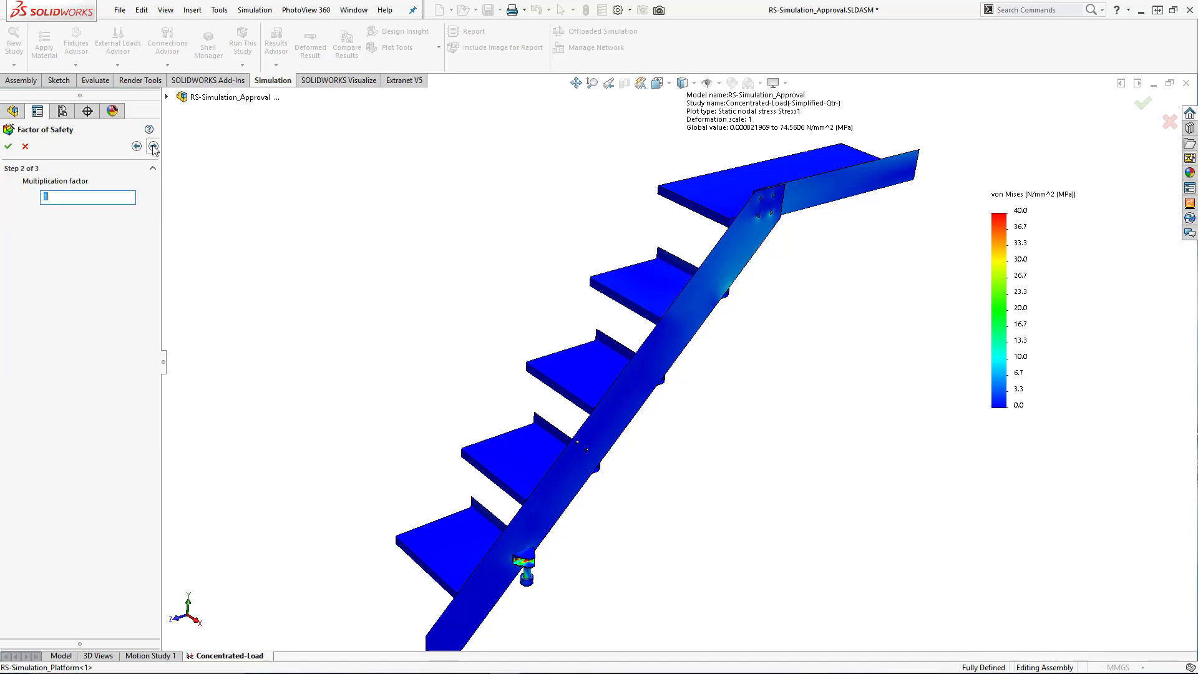
left_click(153, 147)
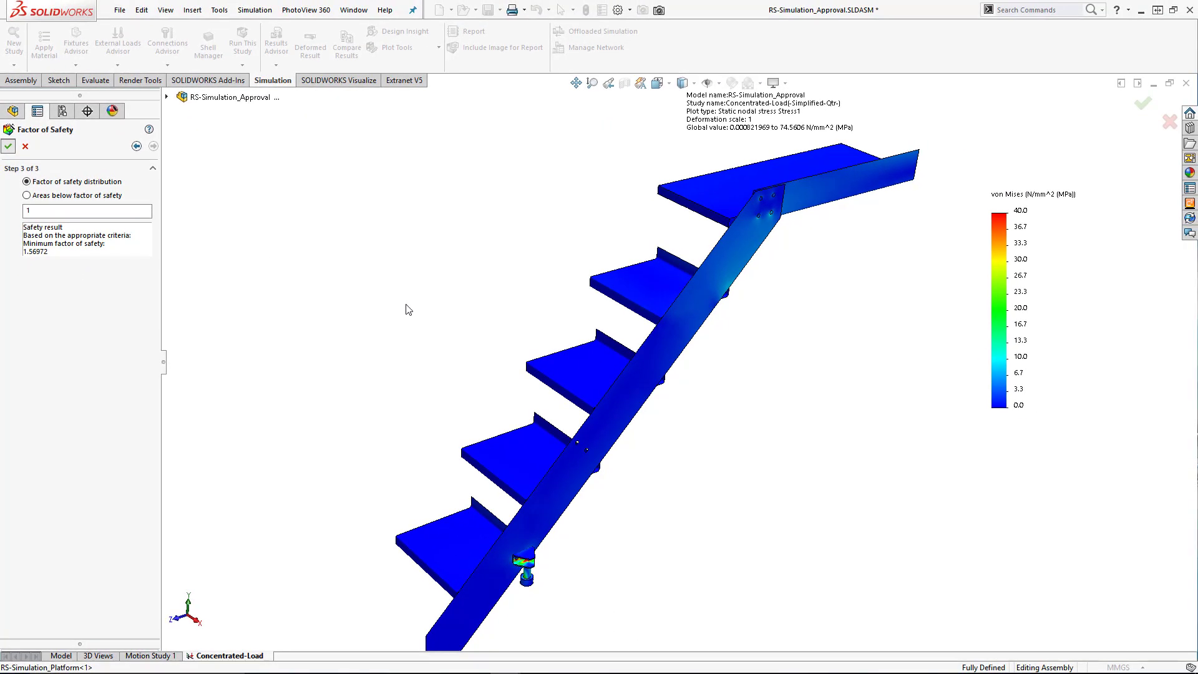
- Examine the factor of safety plot around the platform bolt holes and along the stringer
middle_click_drag(468, 337, 447, 286)
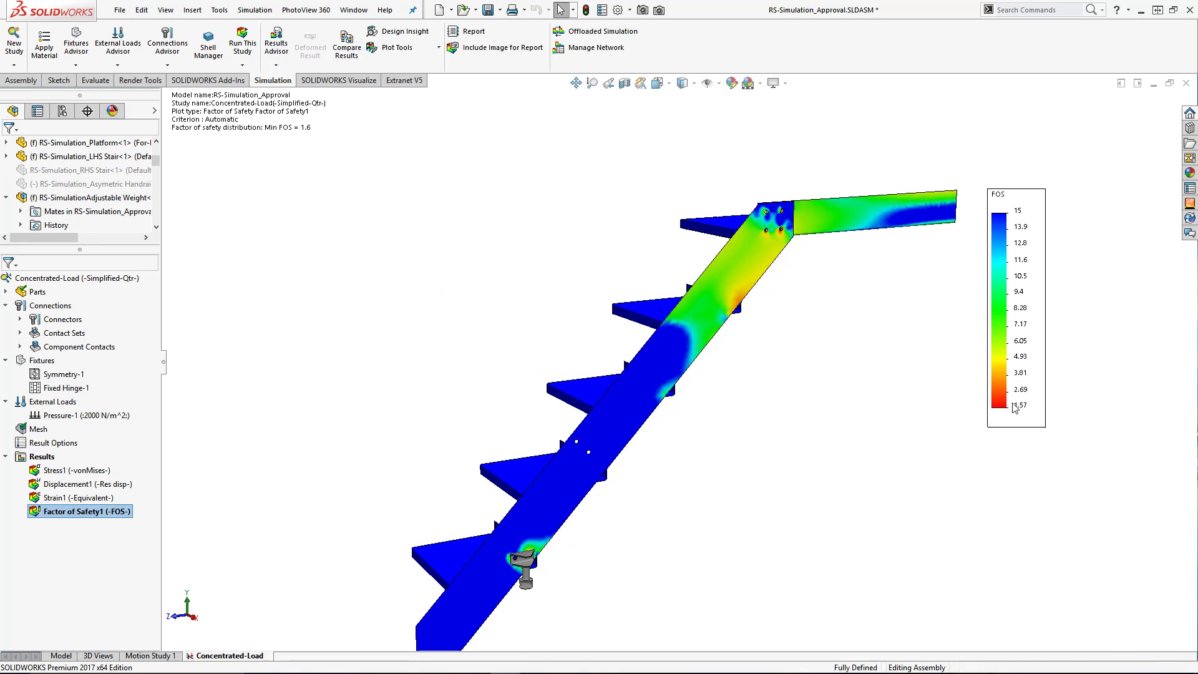
scroll(787, 237, "down", 5)
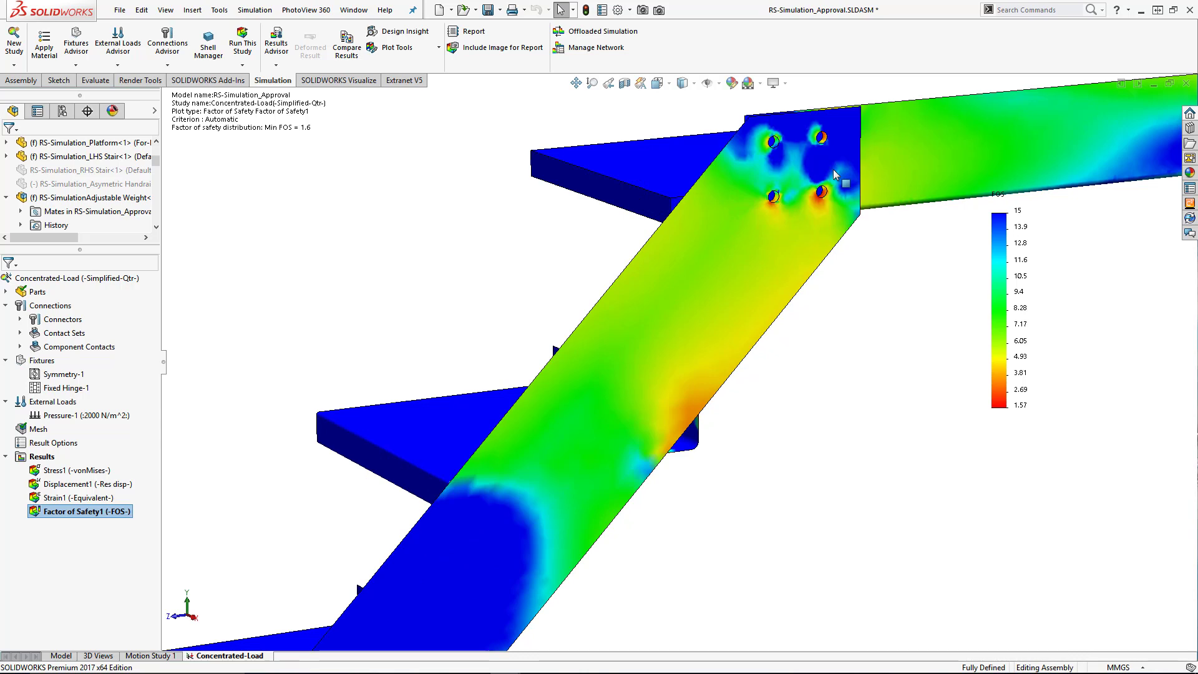
middle_click_drag(772, 241, 799, 262)
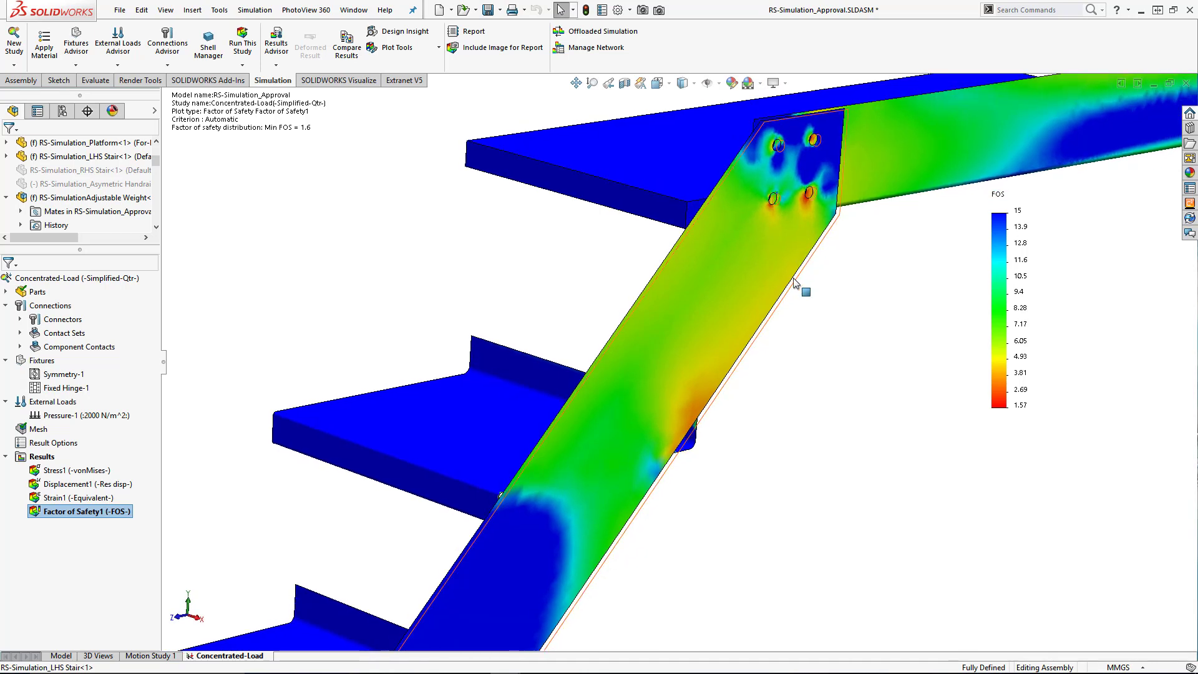
scroll(794, 282, "up", 10)
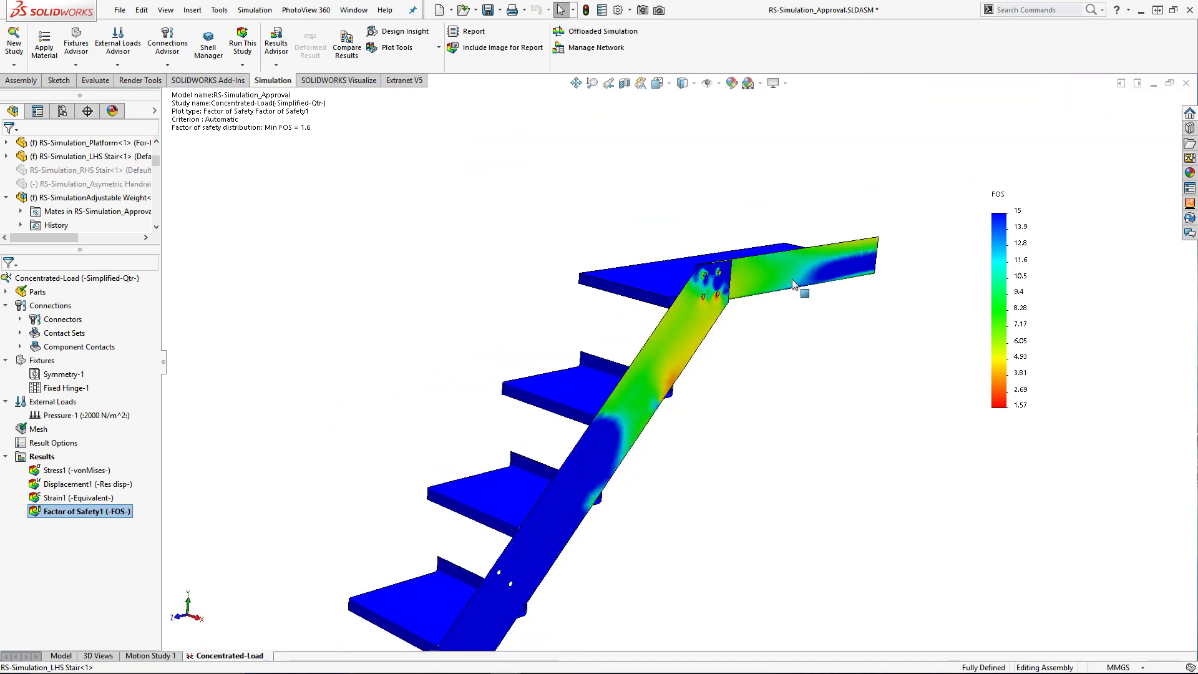
scroll(646, 455, "down", 5)
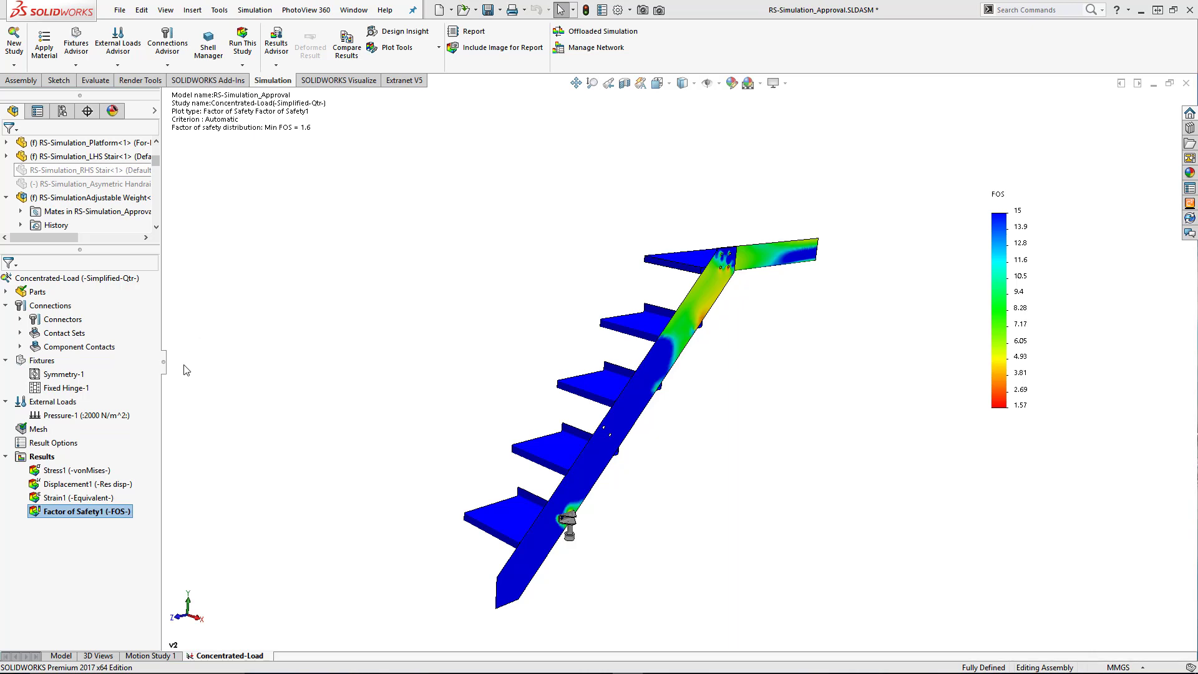
- Show the Displacement1 plot and turn on its symmetric results display
double_click(73, 485)
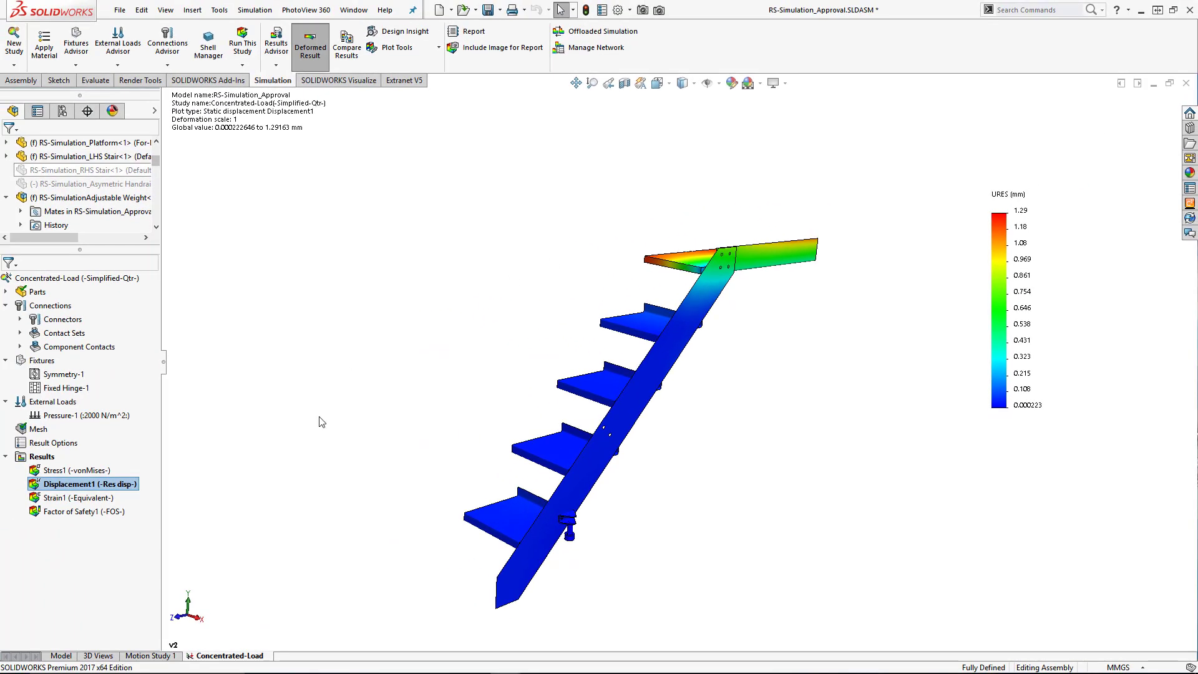
right_click(122, 491)
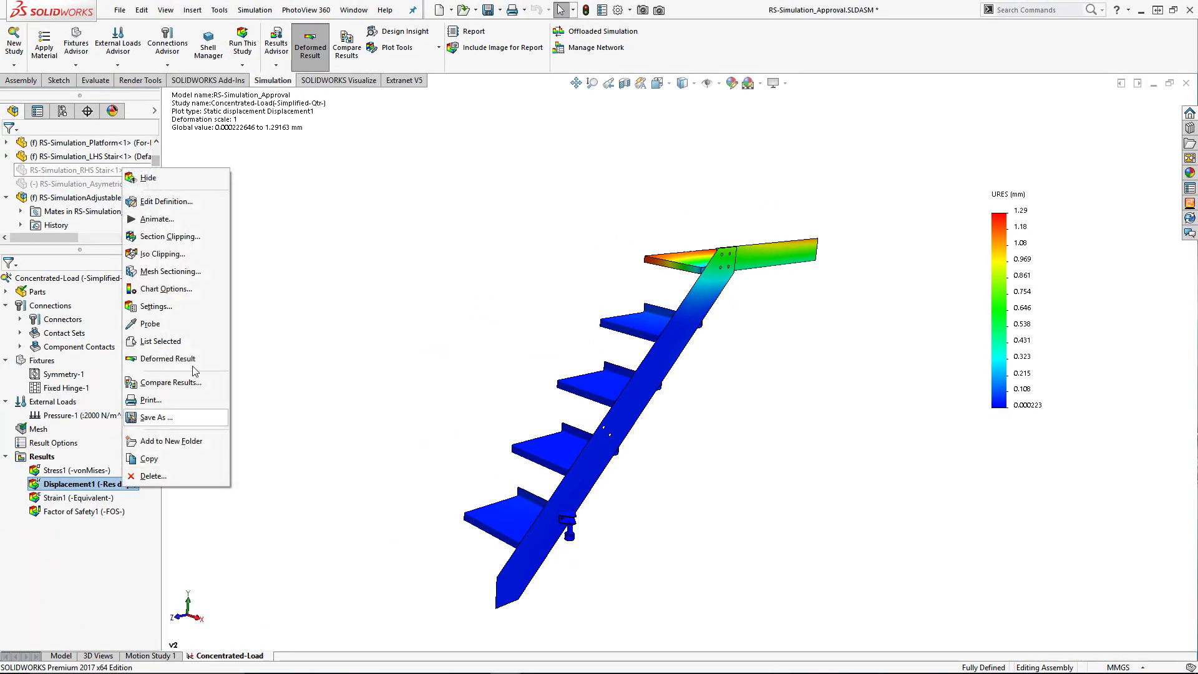
left_click(206, 204)
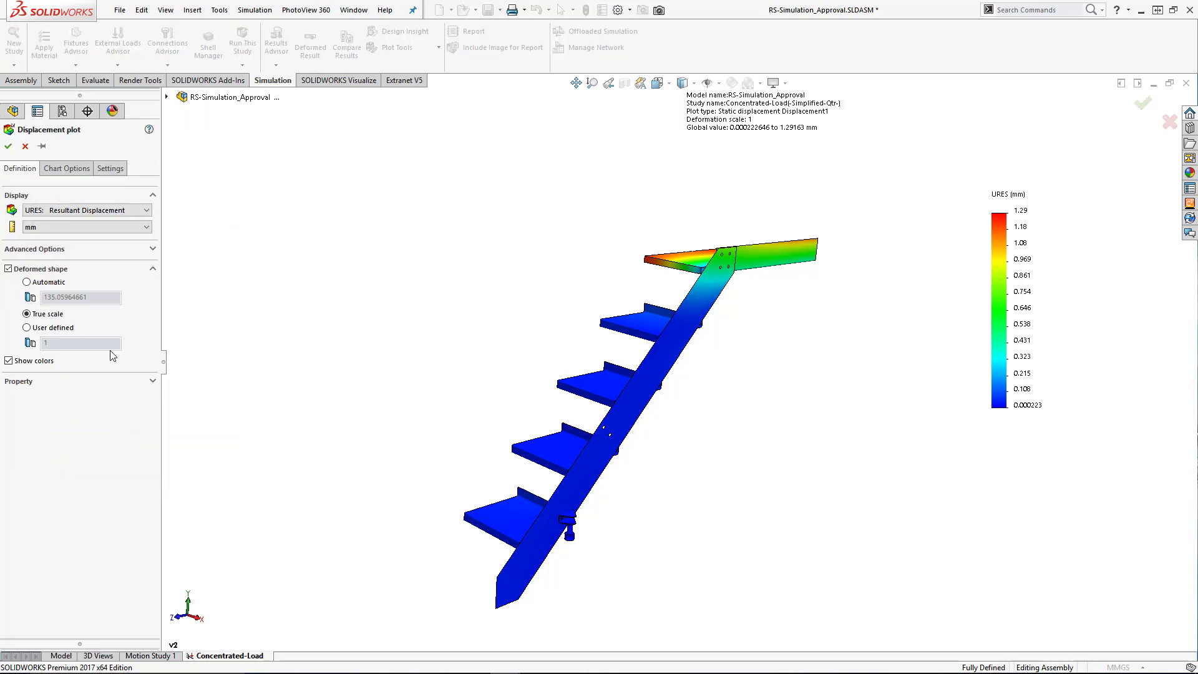
left_click(50, 252)
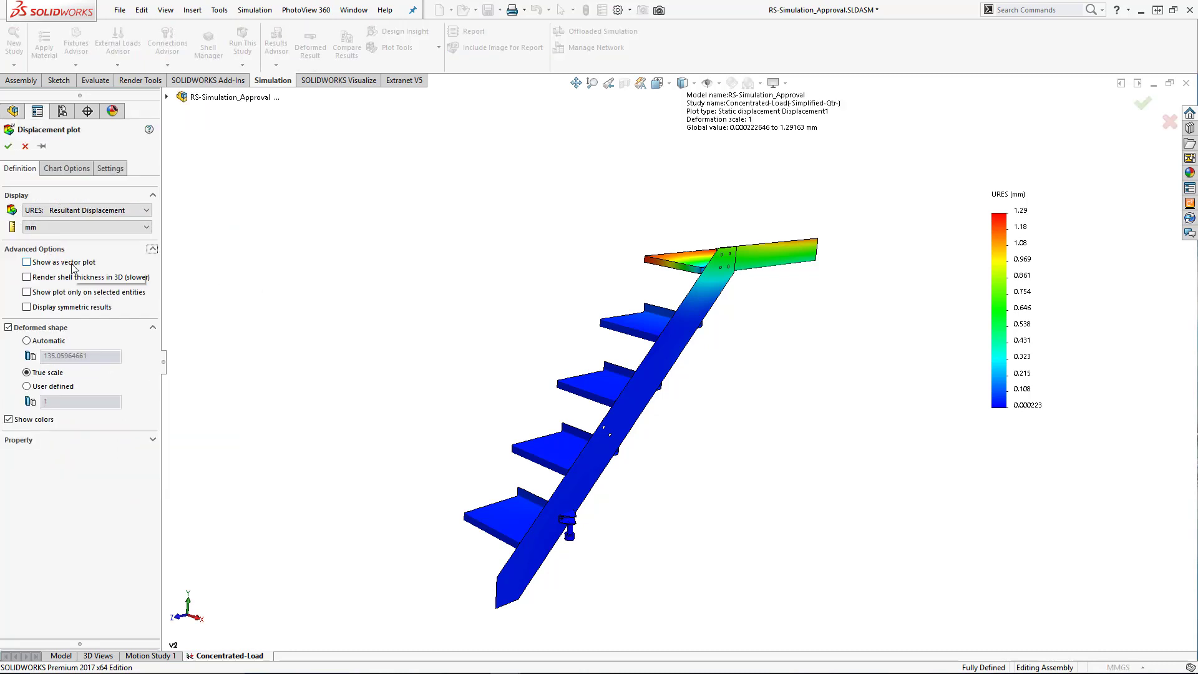
left_click(45, 307)
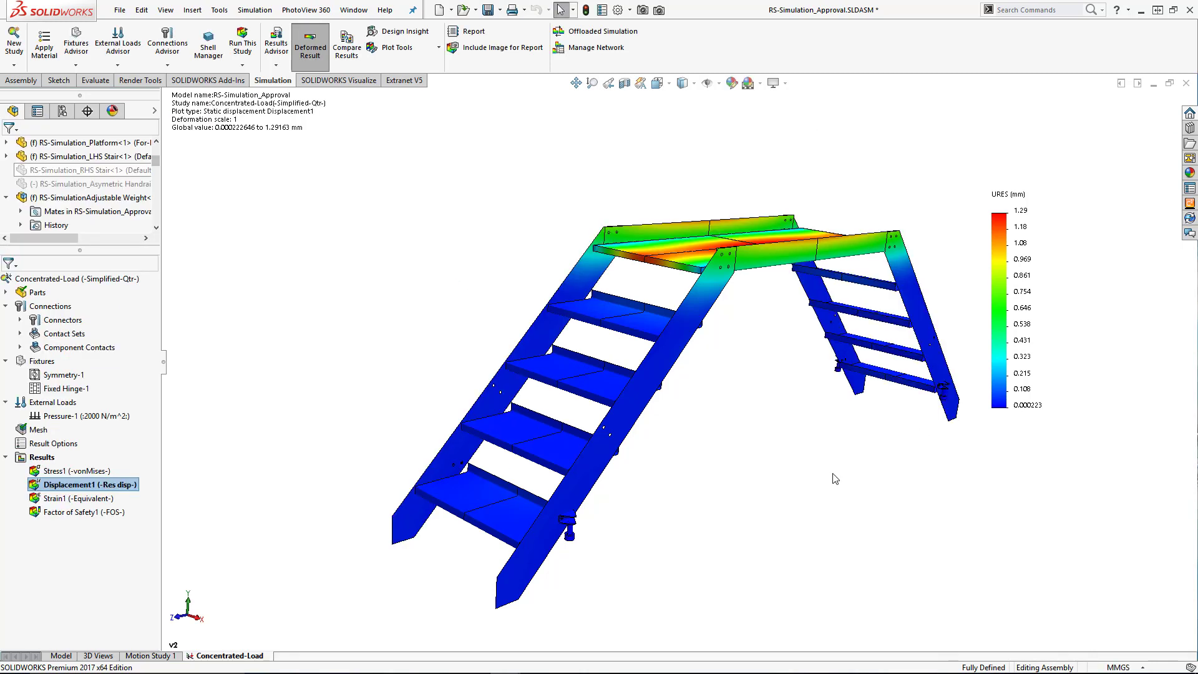
- Show the von Mises Stress1 plot and turn on its symmetric results display
double_click(73, 473)
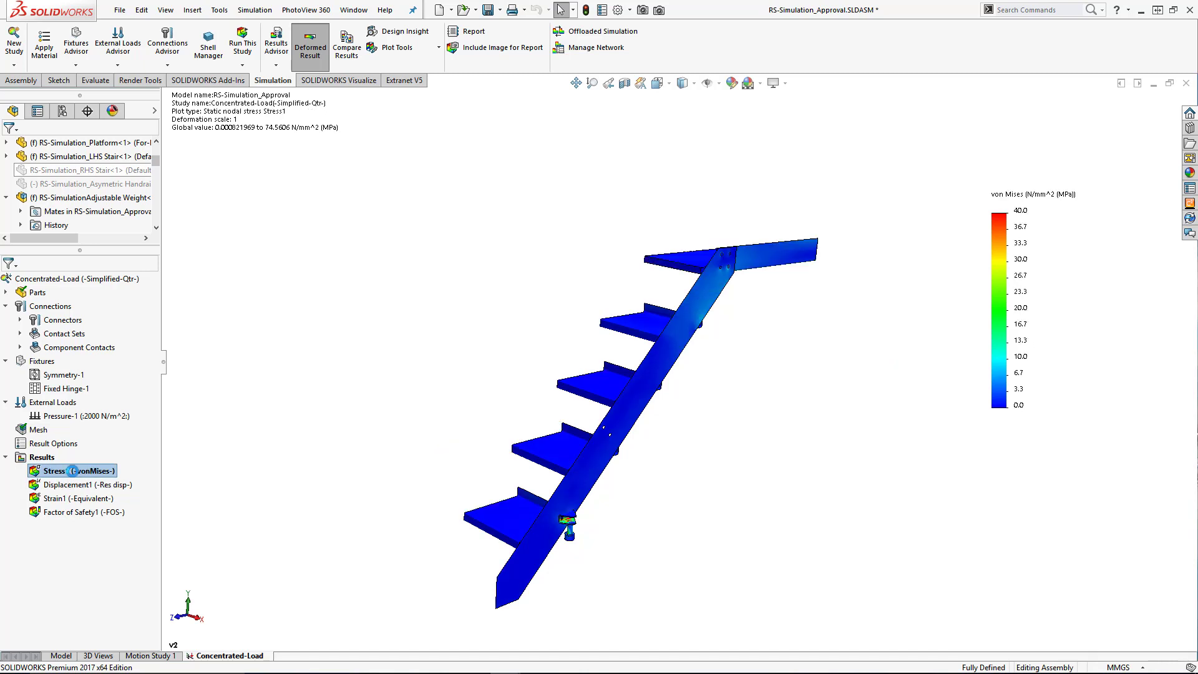
right_click(73, 470)
left_click(109, 175)
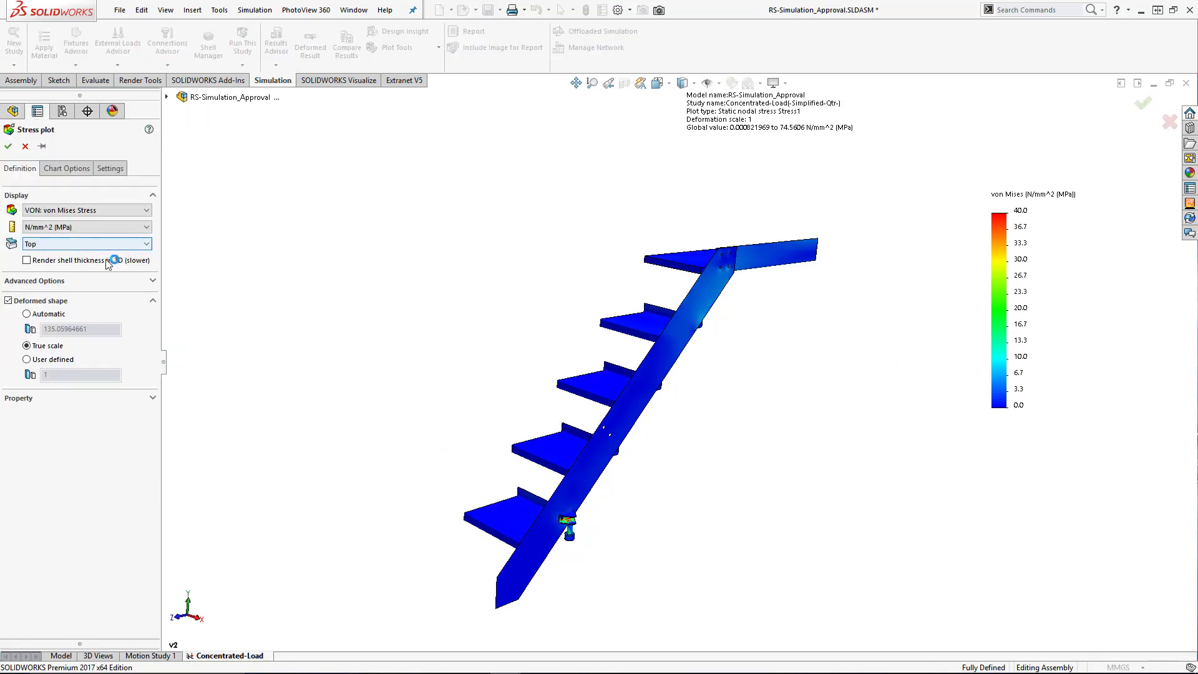
left_click(54, 281)
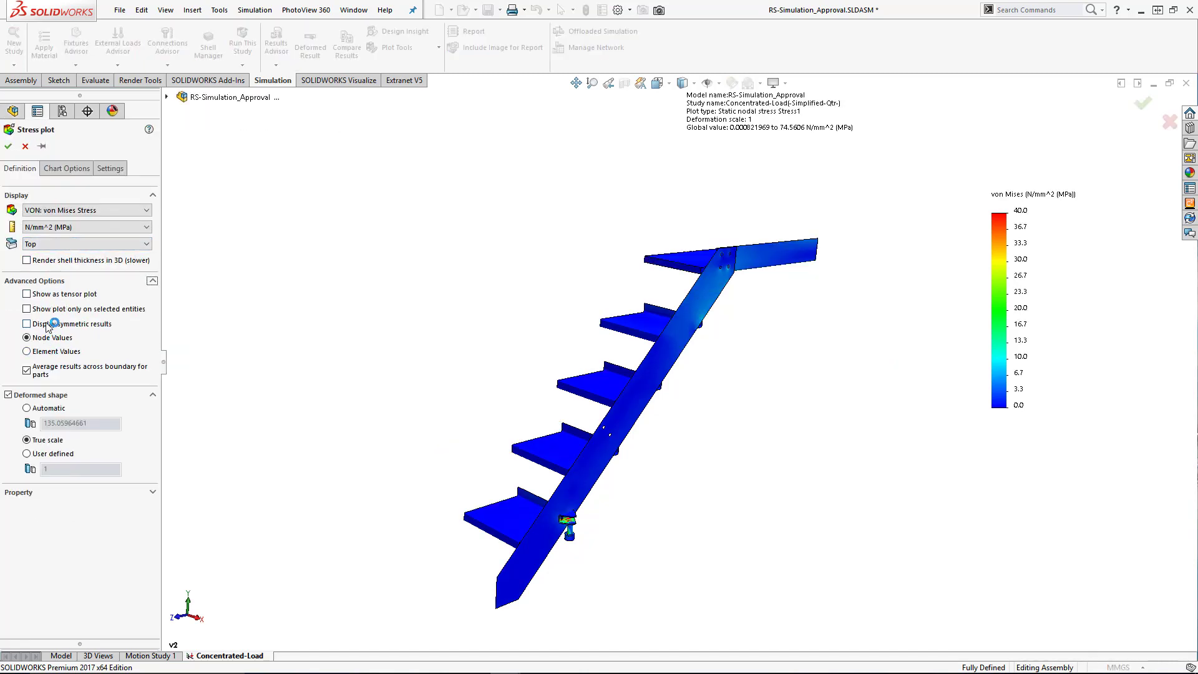
left_click(49, 324)
left_click(8, 146)
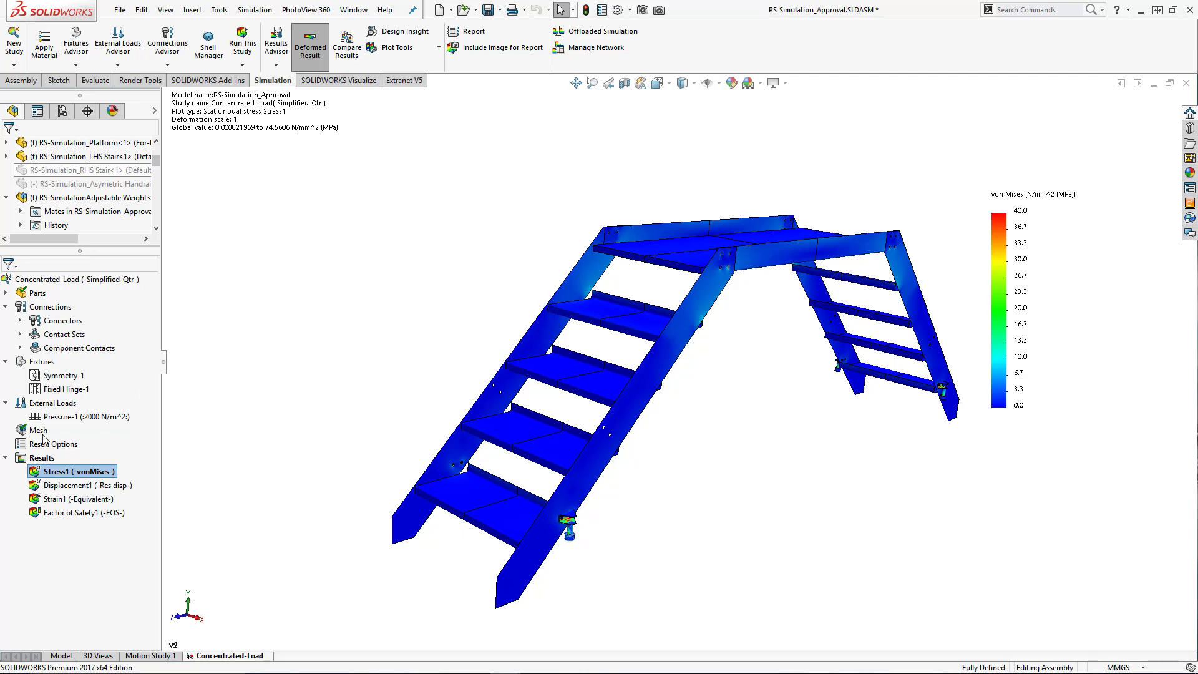
- Start a study report, excluding the Assumptions, Model Information, Study Properties, Units, Connector Definitions and Contact Information sections
left_click(469, 31)
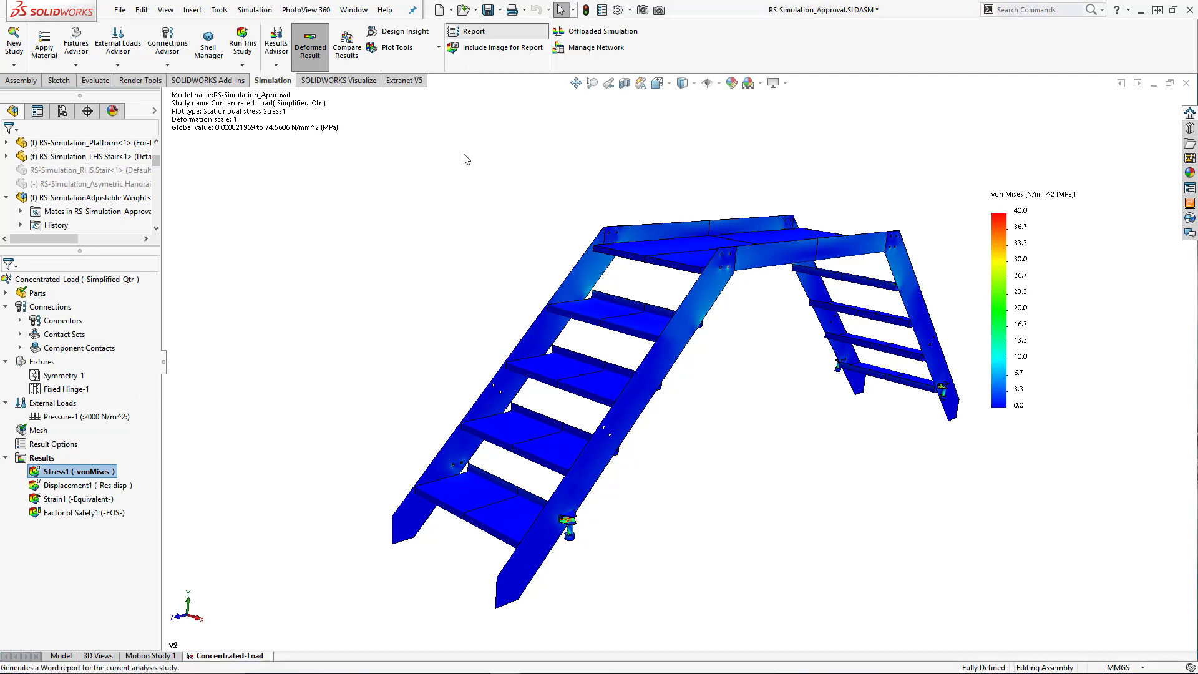
left_click(454, 200)
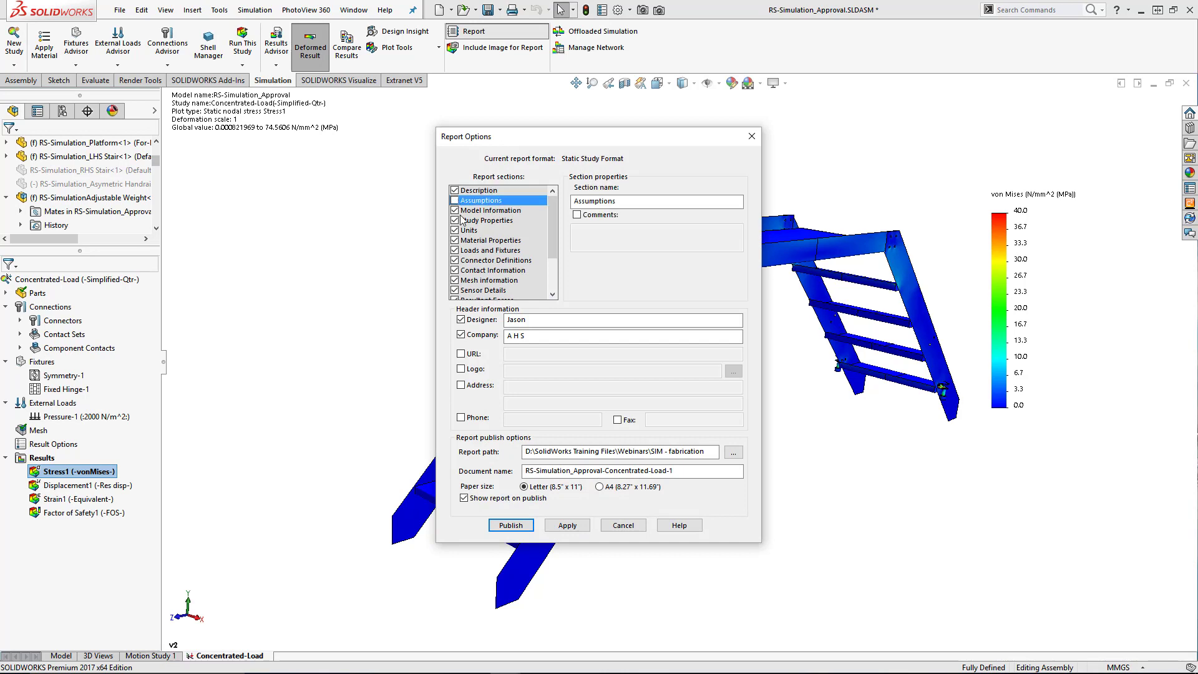
left_click(454, 210)
left_click(454, 220)
left_click(454, 230)
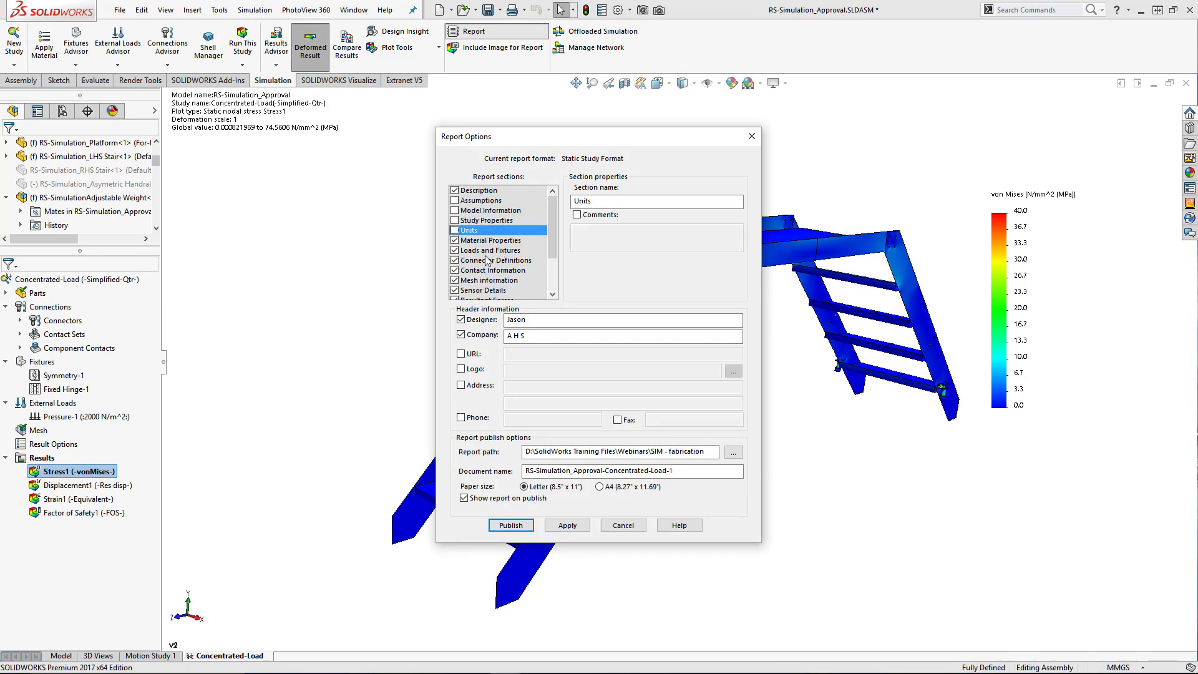
left_click(454, 260)
left_click(454, 270)
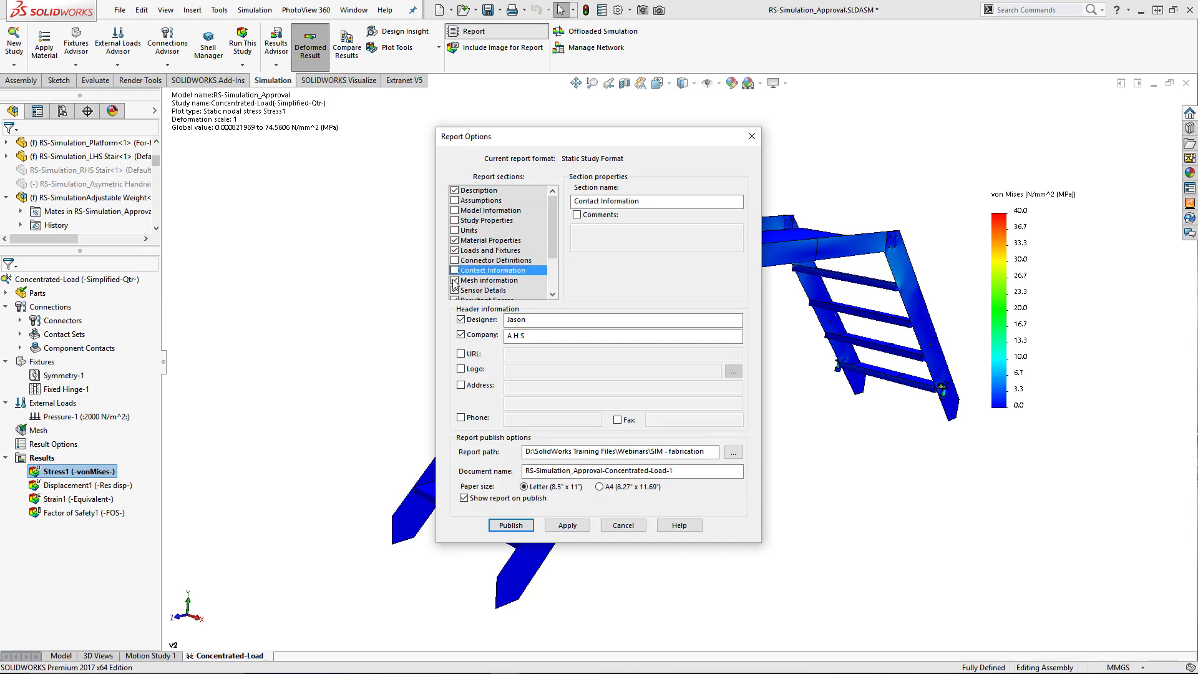
- Exclude the Mesh information, Sensor Details, Beams and Result Summary sections from the report
left_click(454, 280)
scroll(456, 243, "down", 2)
left_click(455, 230)
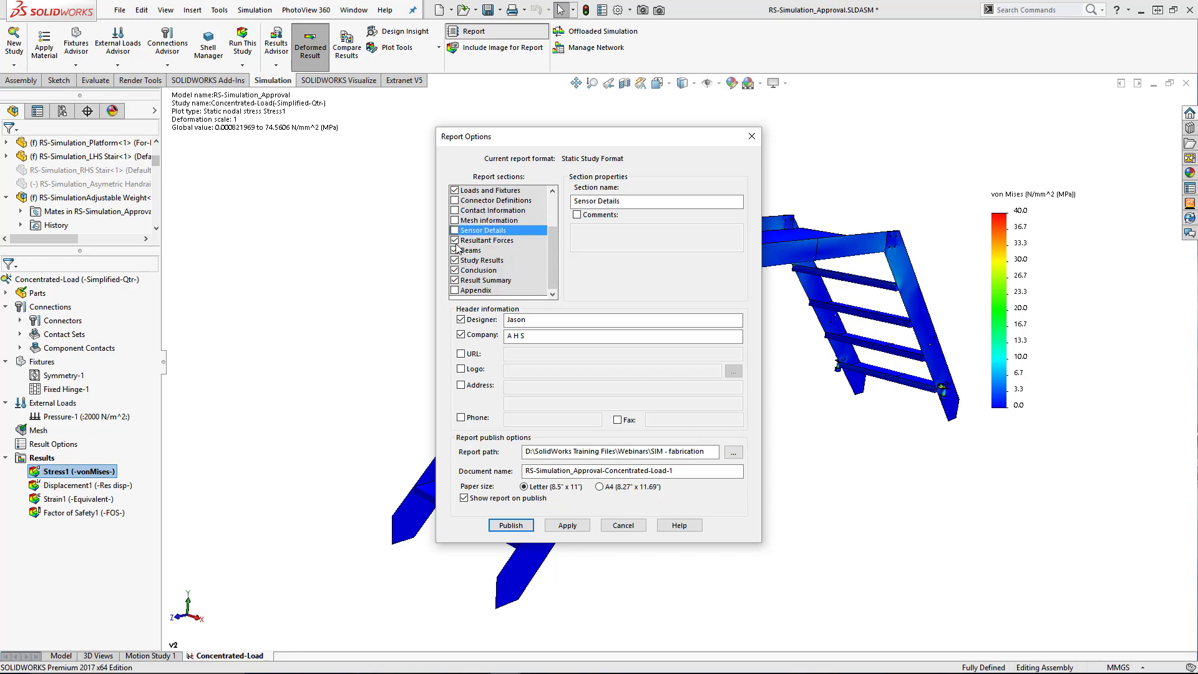
left_click(454, 250)
left_click(454, 280)
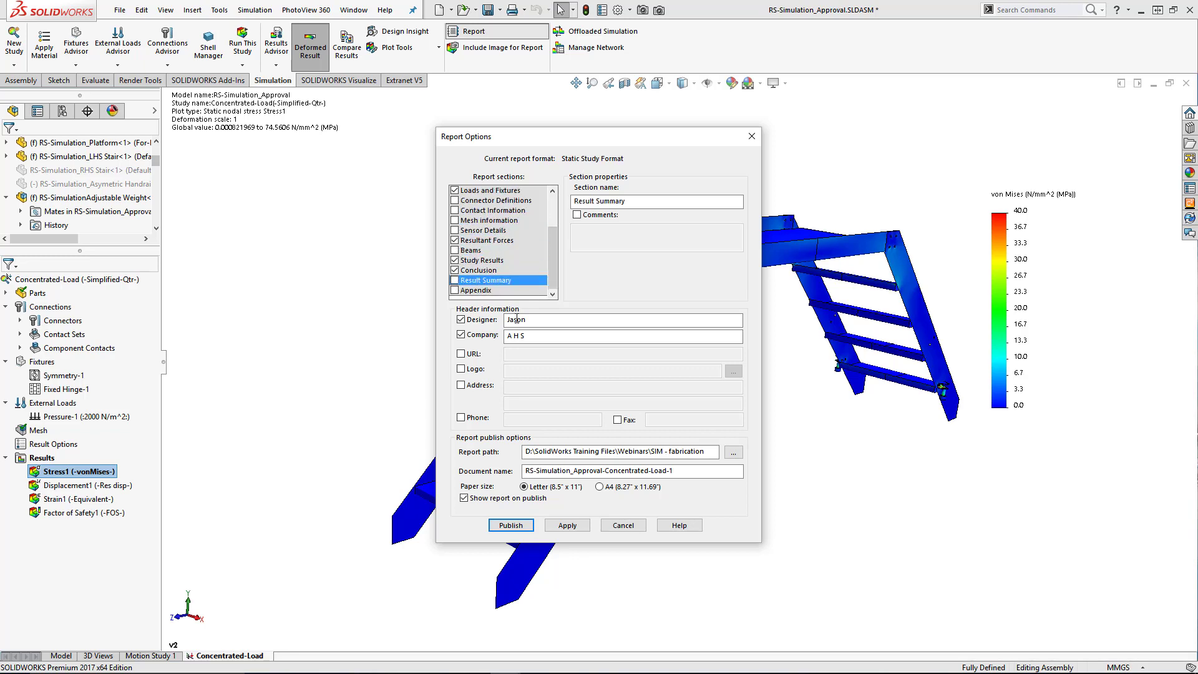
- Enter the designer's full name and the company T&I Solutions in the report header, and publish the report
double_click(506, 320)
type("Stuart Wortley")
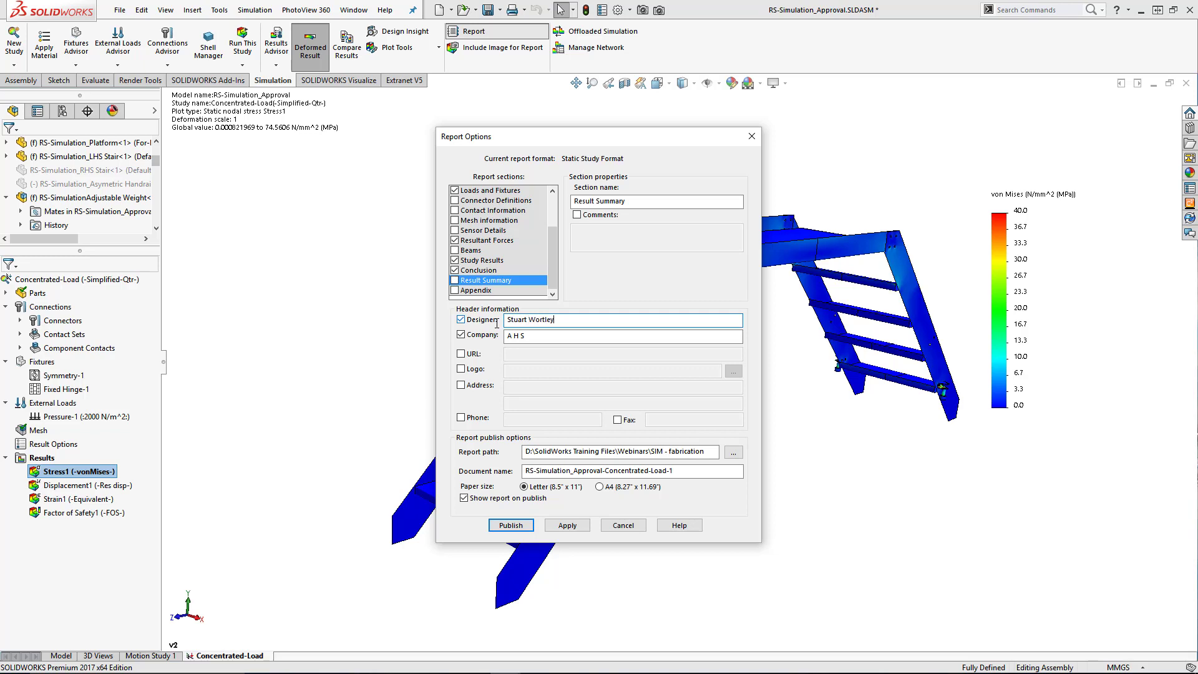
key("Tab")
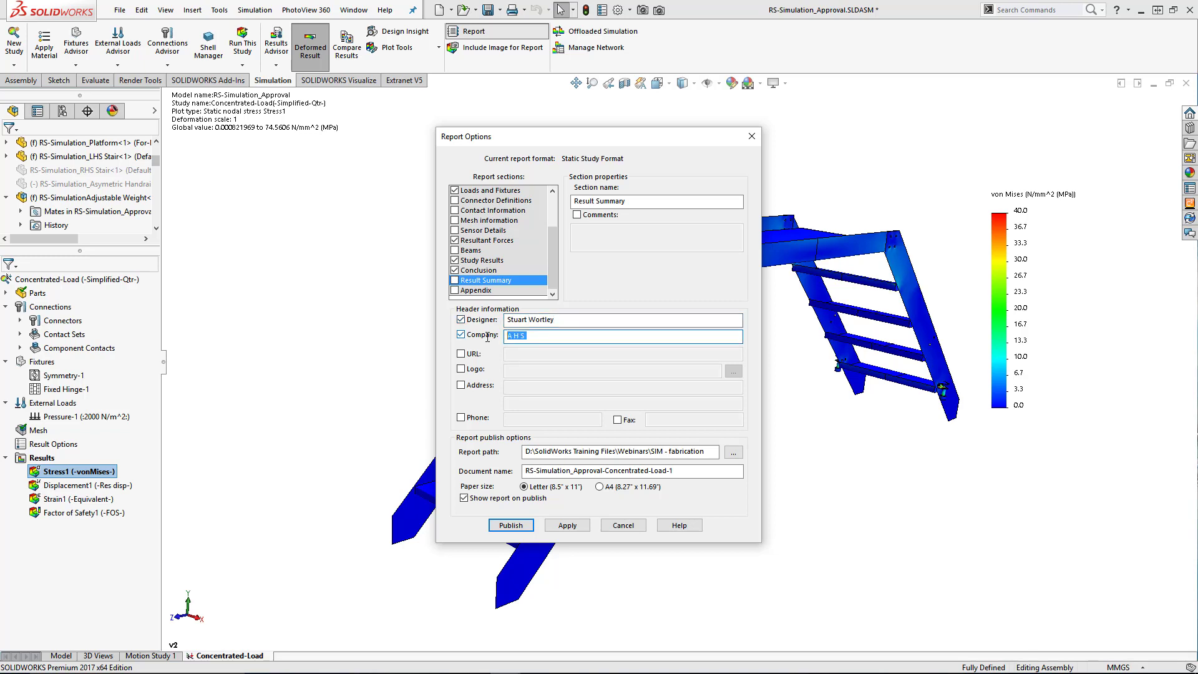
type("T&I Solutions")
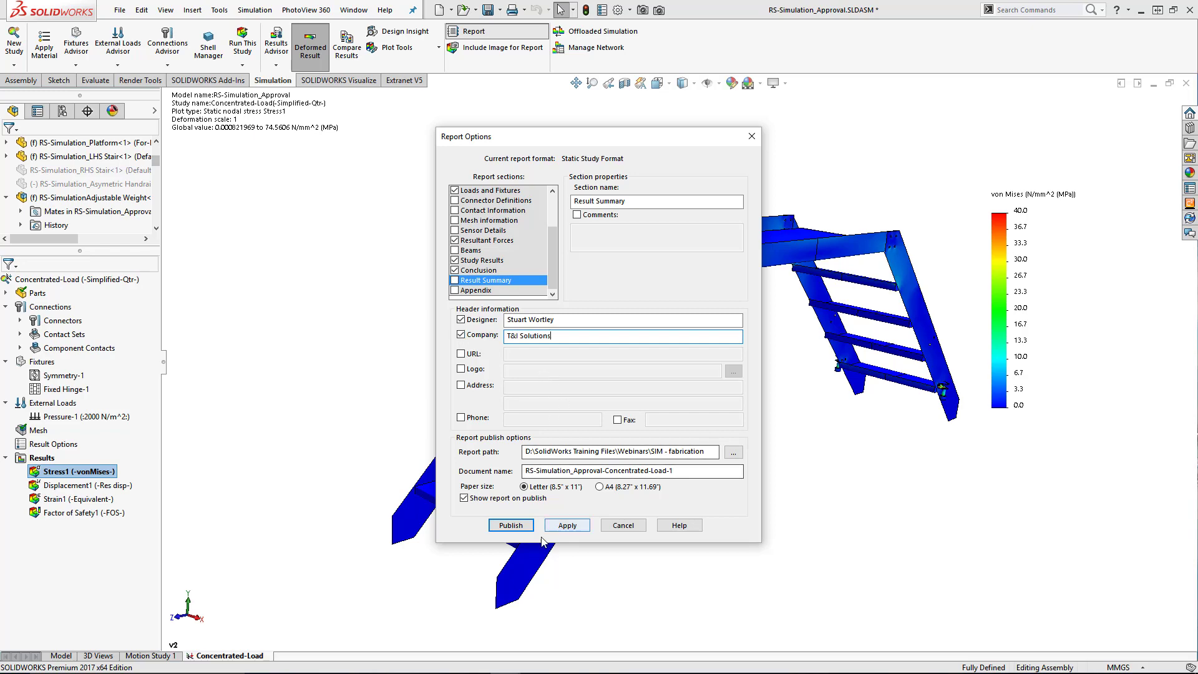
left_click(512, 526)
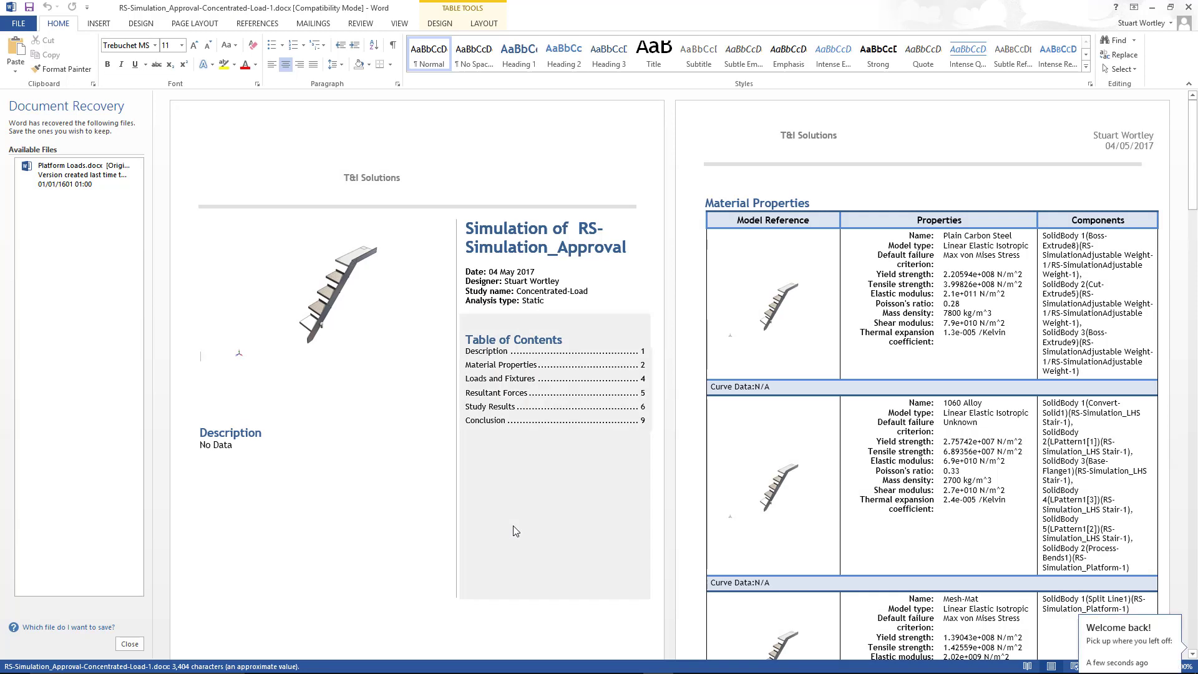
- Close the document recovery list and look through the report's material, fixture, resultant force and study result pages
scroll(915, 446, "down", 5)
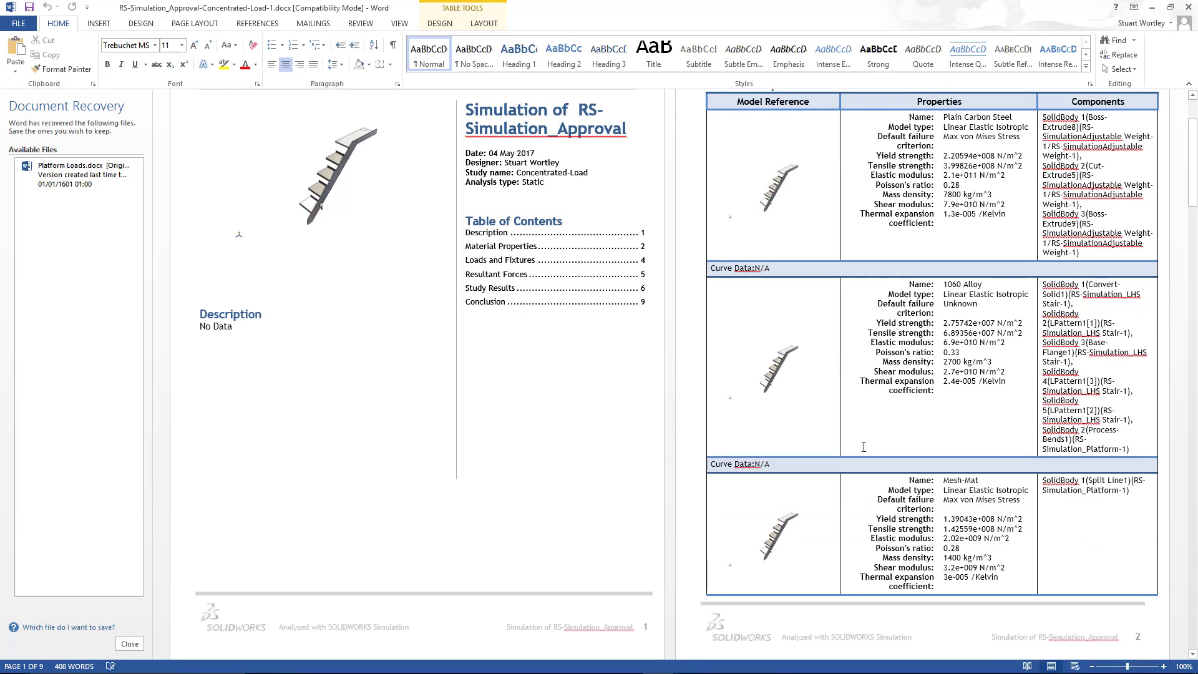
left_click(130, 644)
scroll(610, 424, "down", 14)
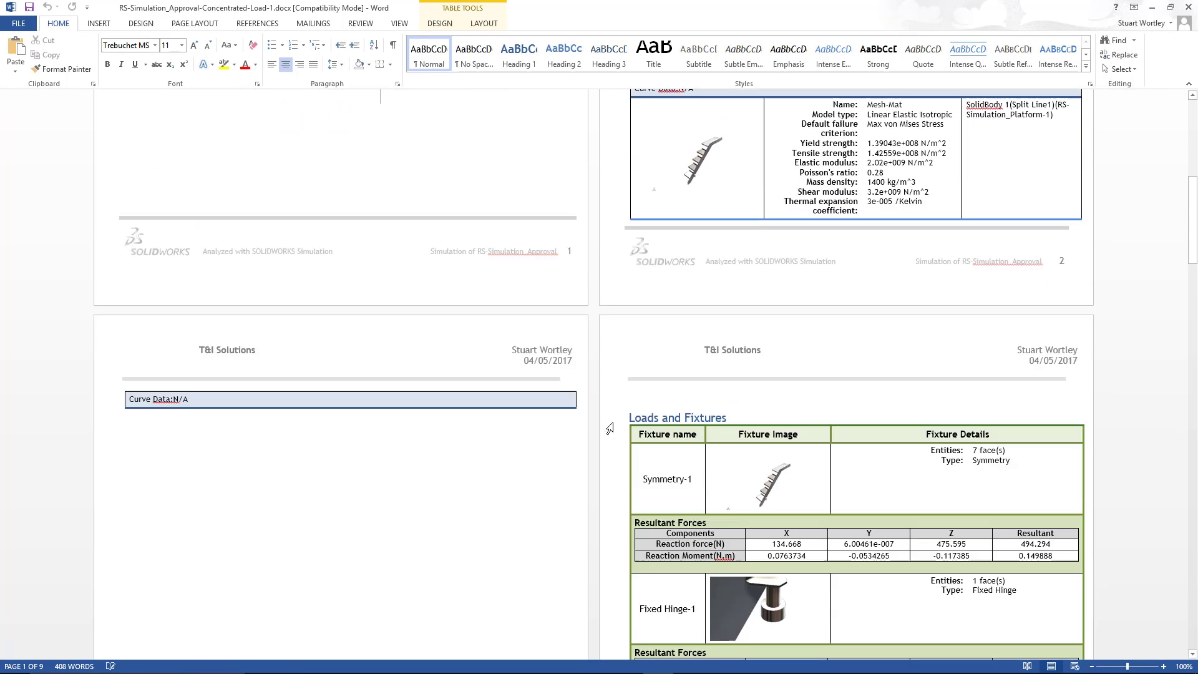
scroll(609, 428, "down", 15)
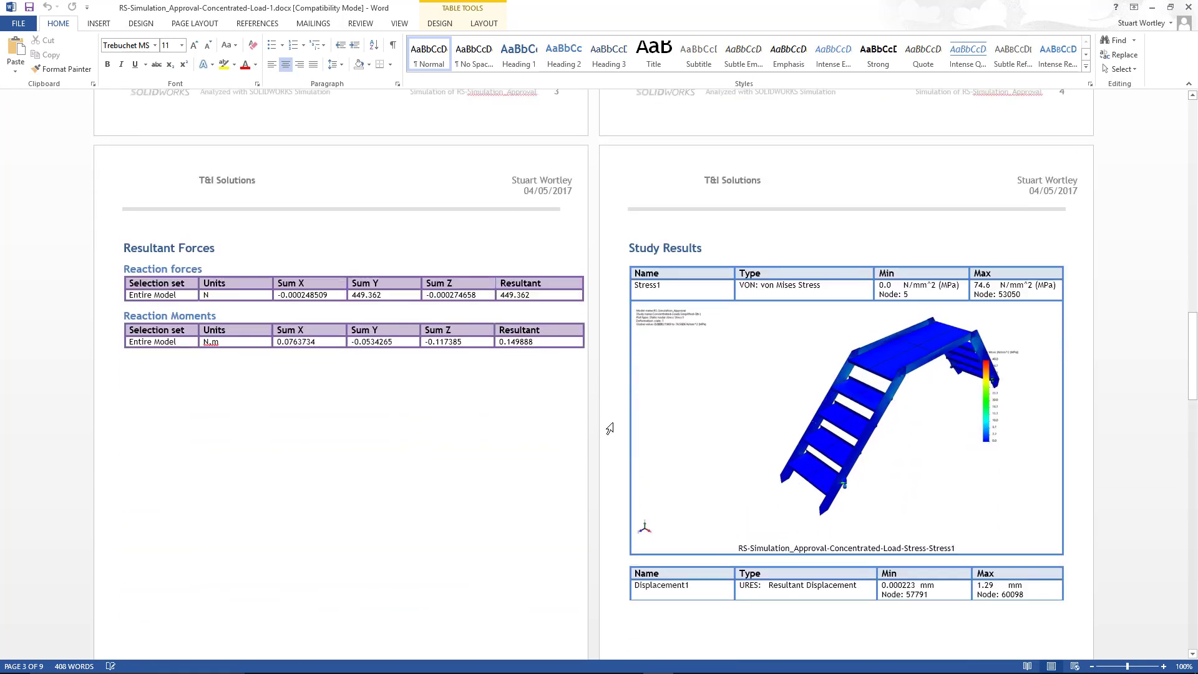
scroll(610, 428, "down", 20)
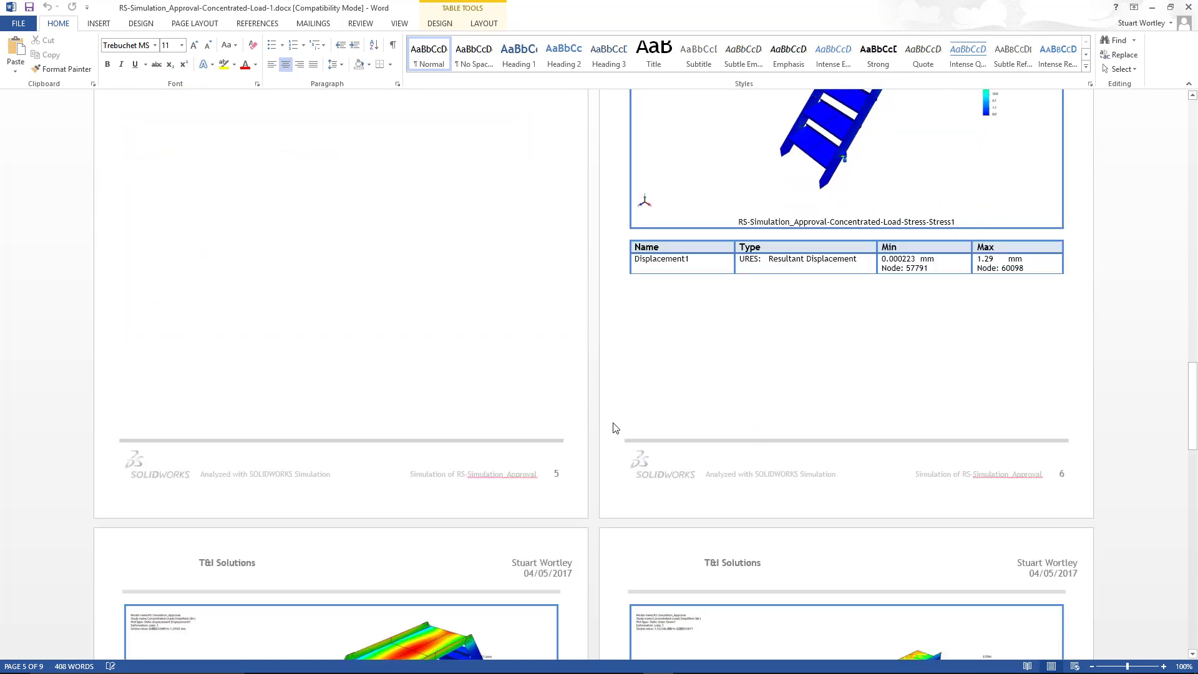
scroll(609, 424, "down", 15)
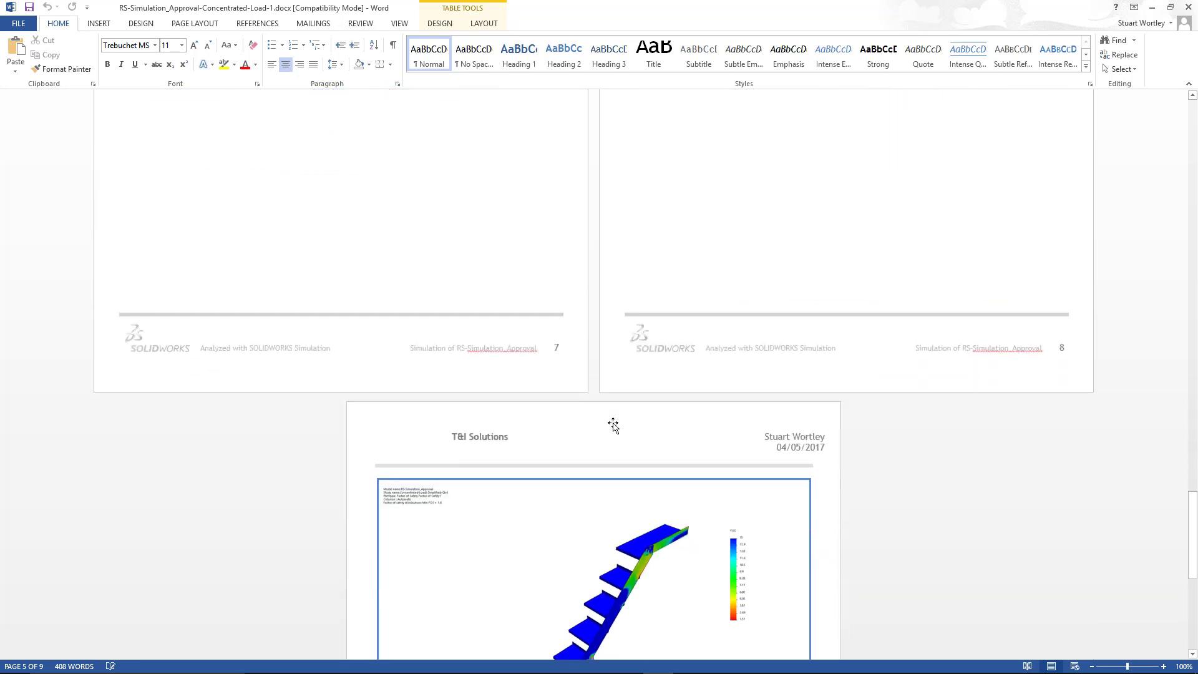
- Write "Factor of safety minimum is 1.5 so gantry is capable of safely holding 2000N" under the report's Conclusion heading
left_click(444, 366)
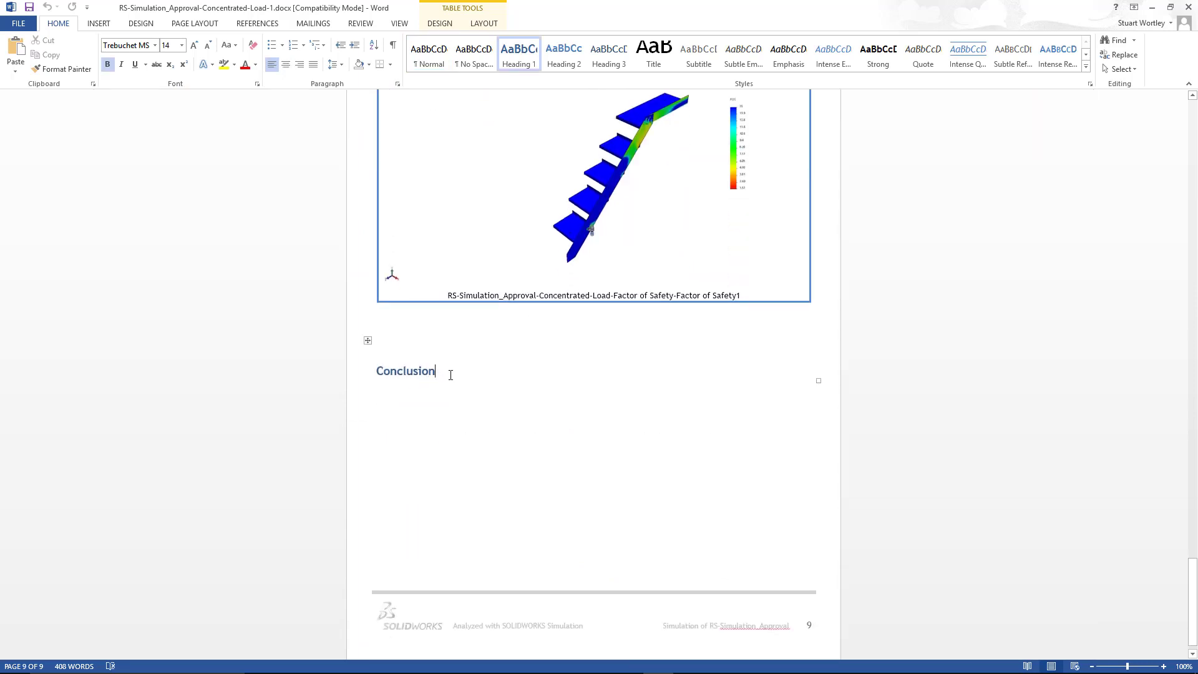
key("Return")
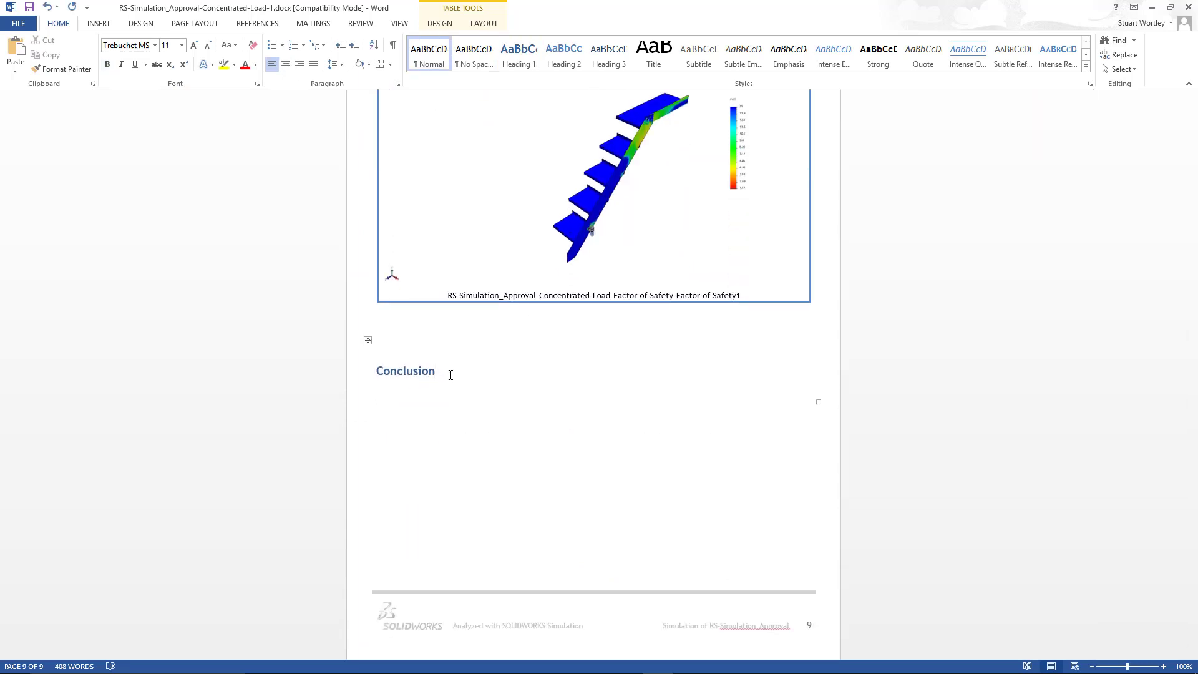
type("Factor of safe")
type("ty minimum is 1")
type(".5 so are capa")
key("BackSpace")
key("BackSpace")
key("BackSpace")
key("BackSpace")
key("BackSpace")
key("BackSpace")
type("gantry is capable of safly ")
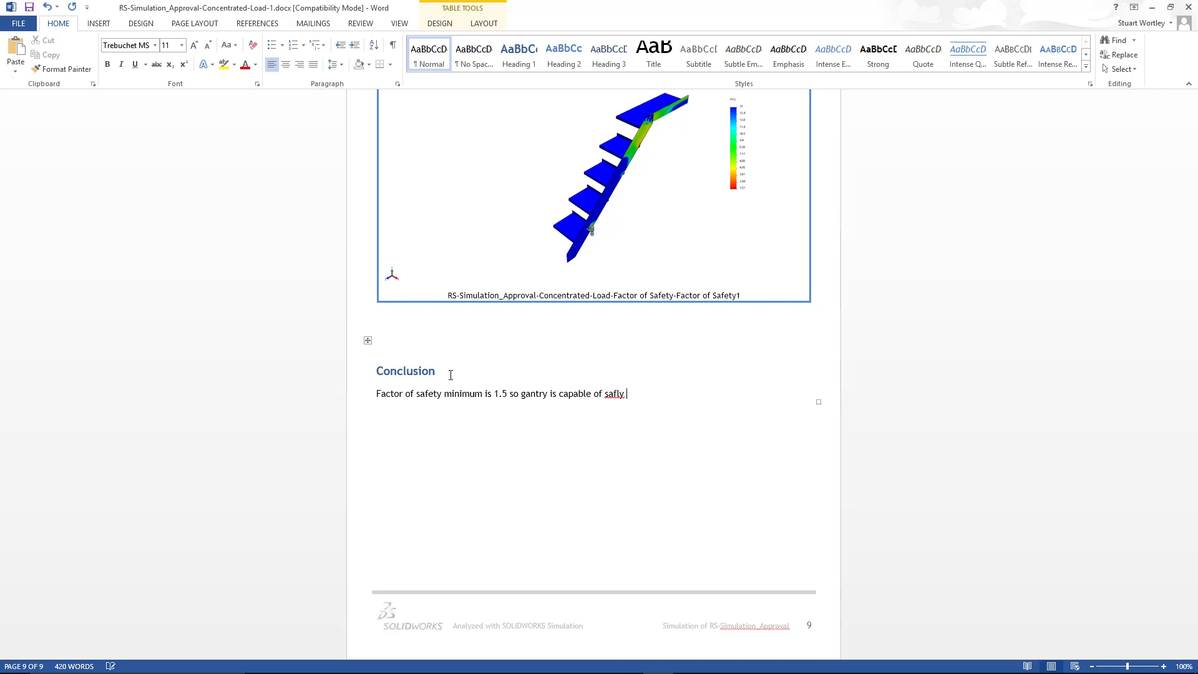
type("ely haolding")
left_click(641, 393)
key("BackSpace")
left_click(701, 393)
- Add the conclusion line "Maximum Deflection is 1.3mm which is well inside the maximum allowed of 7.5mm or 4mm between gantry plates."
key("Return")
type("Maximum Defl")
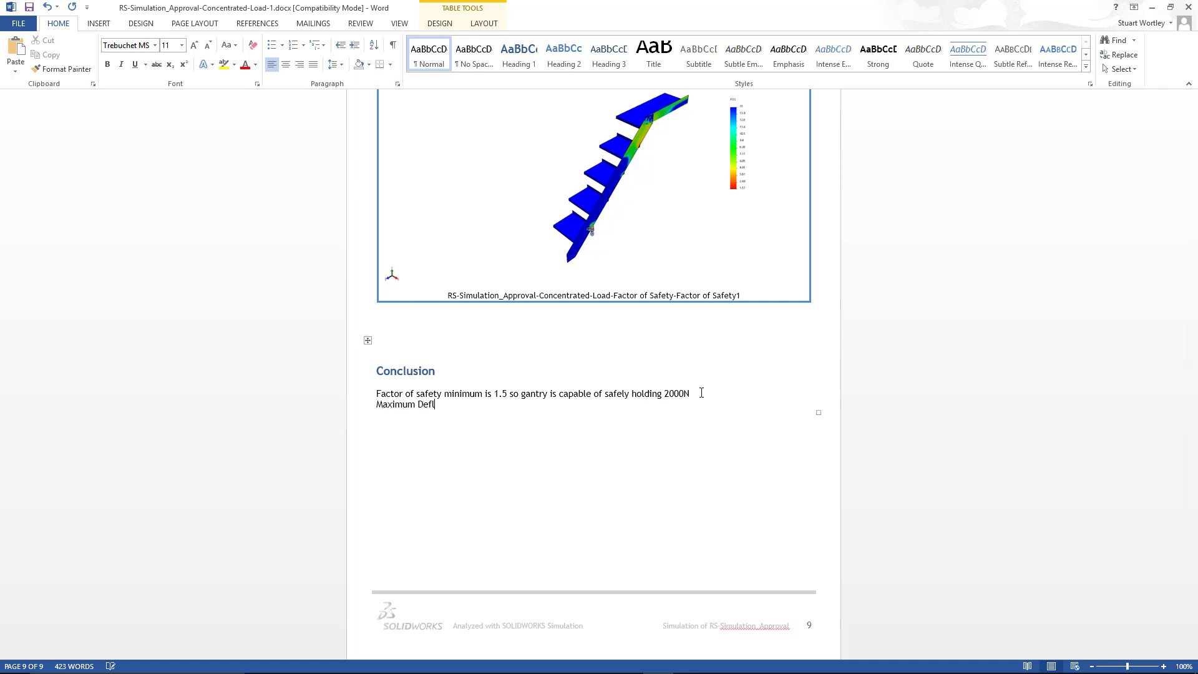
type("ection is 1.3mm which is well inside the minium")
key("BackSpace")
key("BackSpace")
key("BackSpace")
key("BackSpace")
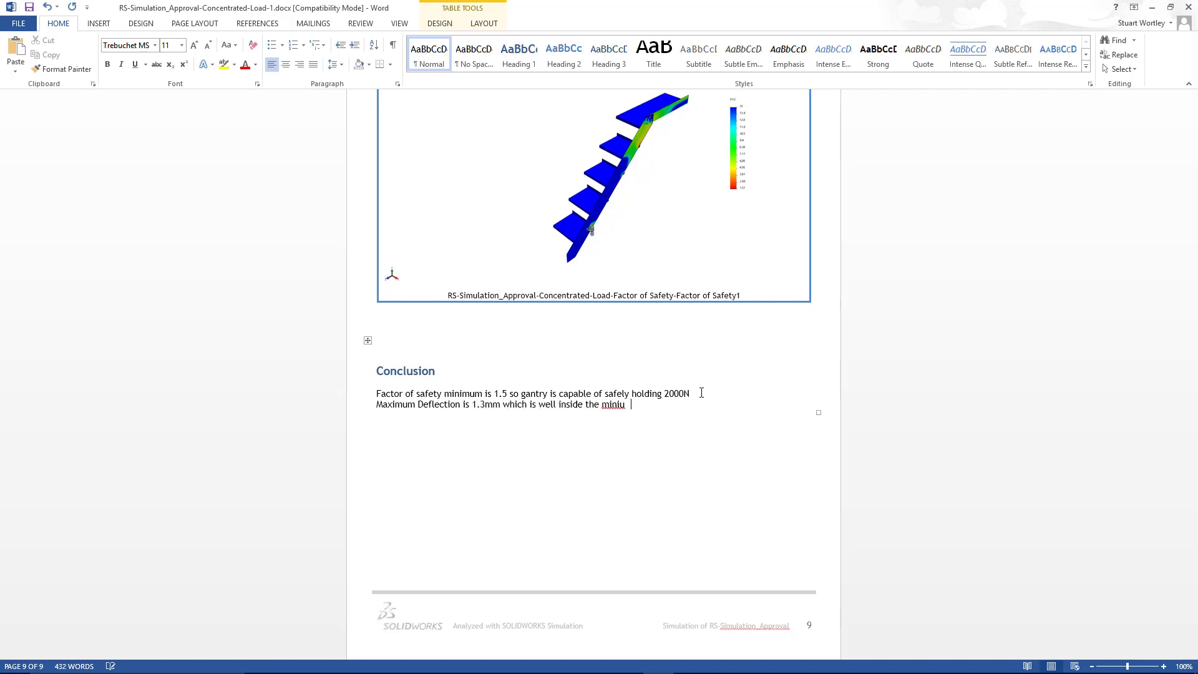
type("ximum allowed of 7.5mm or 4mm between gantry plates.")
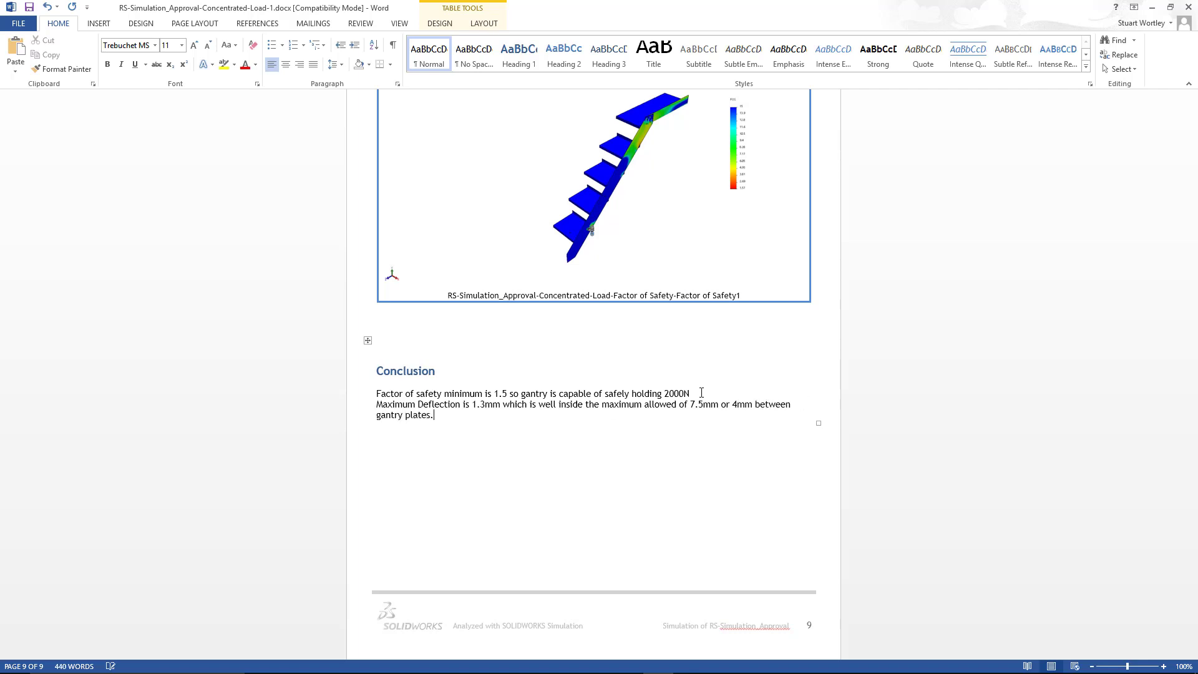
- Close the report document without saving its changes and return to the SOLIDWORKS assembly
left_click(1186, 6)
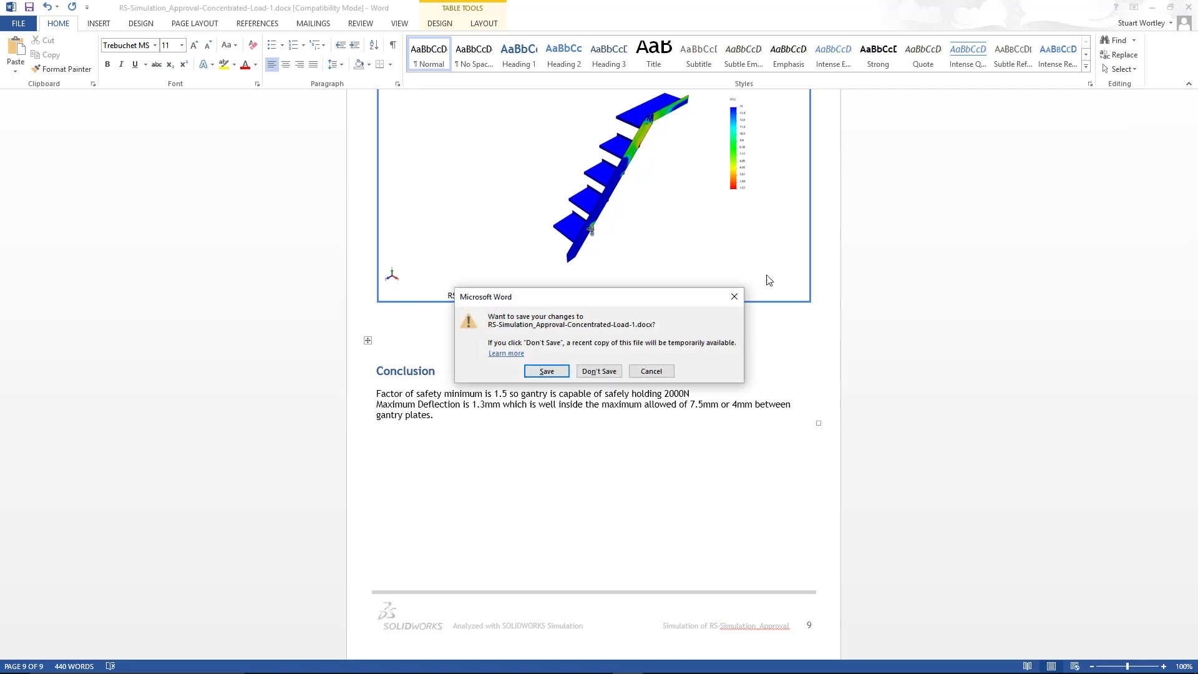
left_click(585, 371)
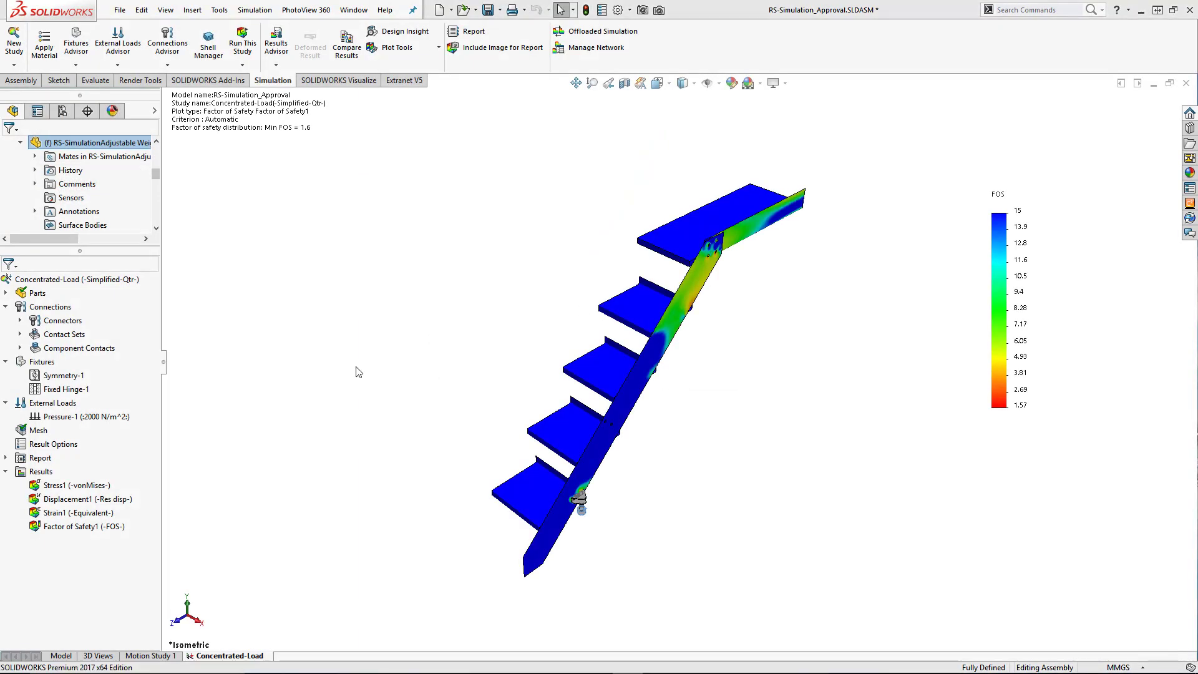
- Copy the Concentrated-Load study to a new static study named "localised study", using the Simplified-Qtr configuration
right_click(232, 657)
left_click(232, 573)
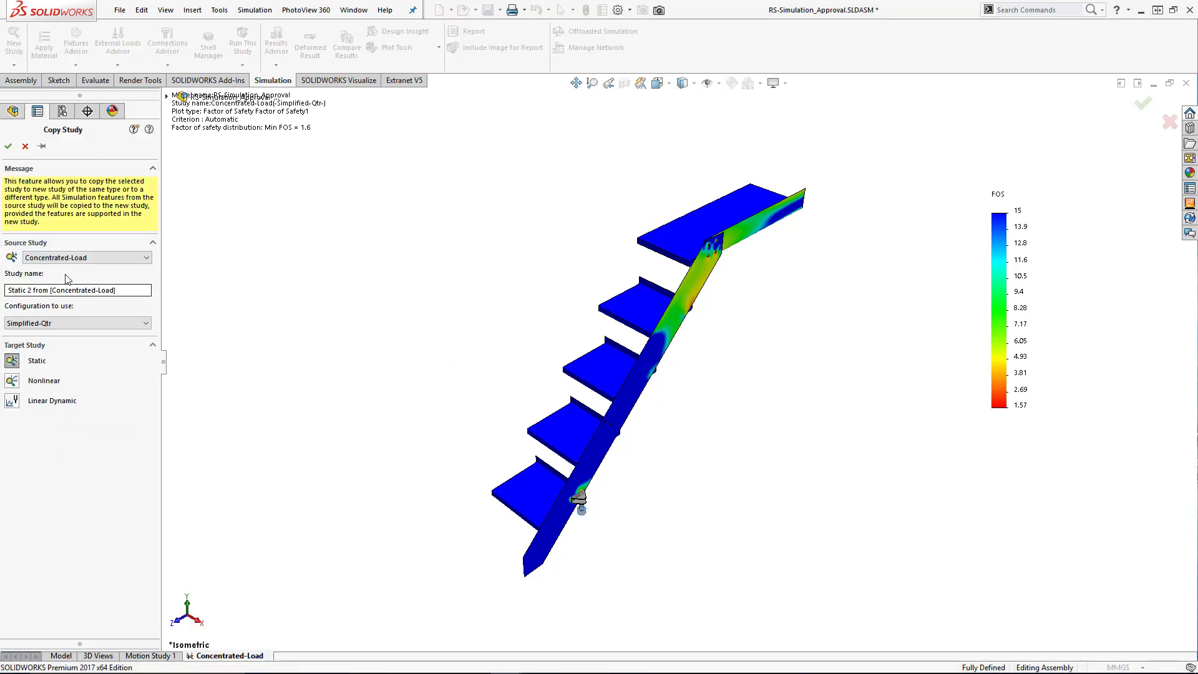
left_click(95, 256)
left_click(95, 256)
left_click_drag(147, 290, 7, 298)
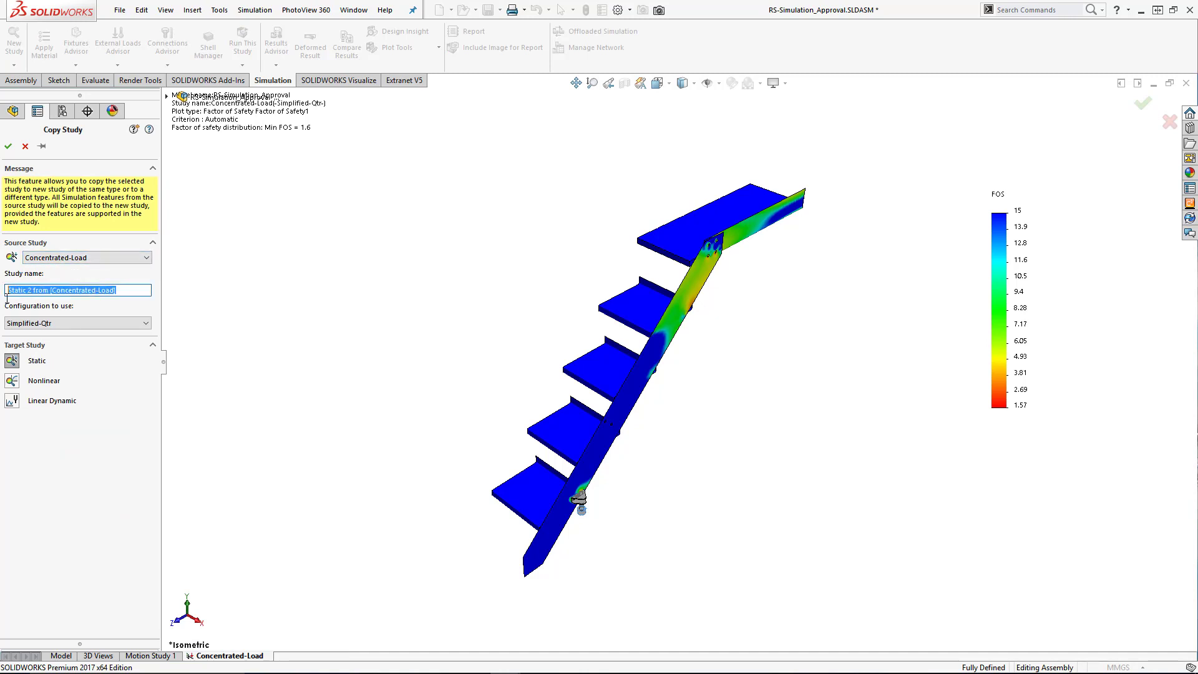
type("localised study")
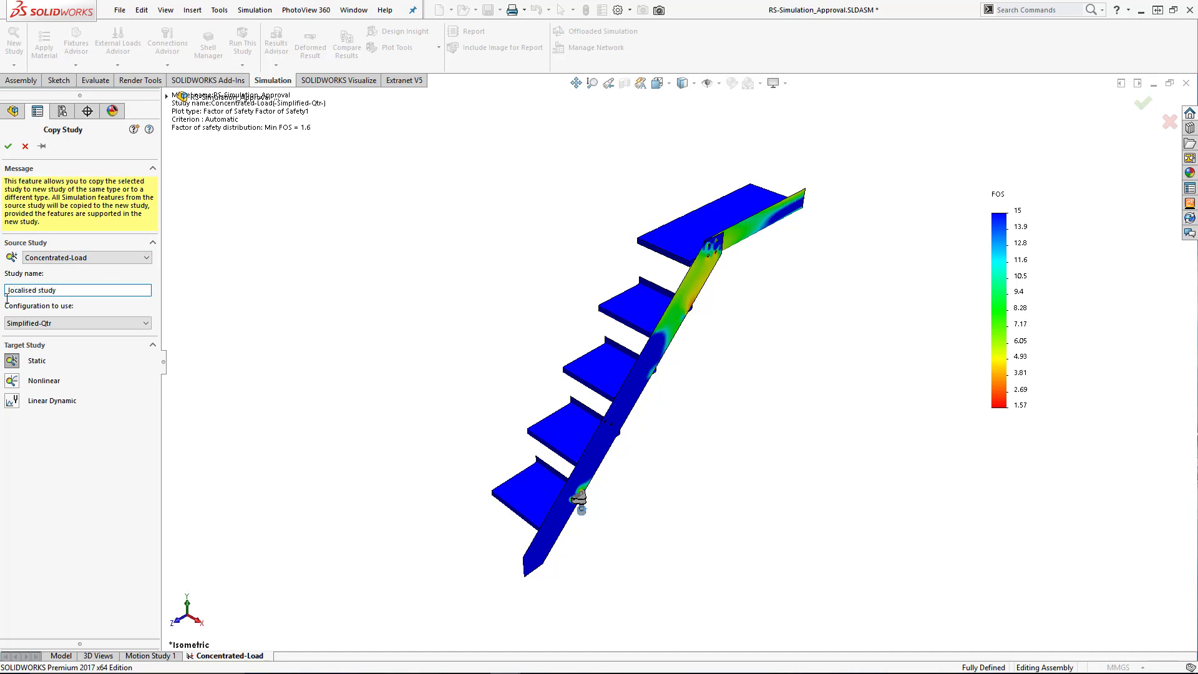
left_click(9, 146)
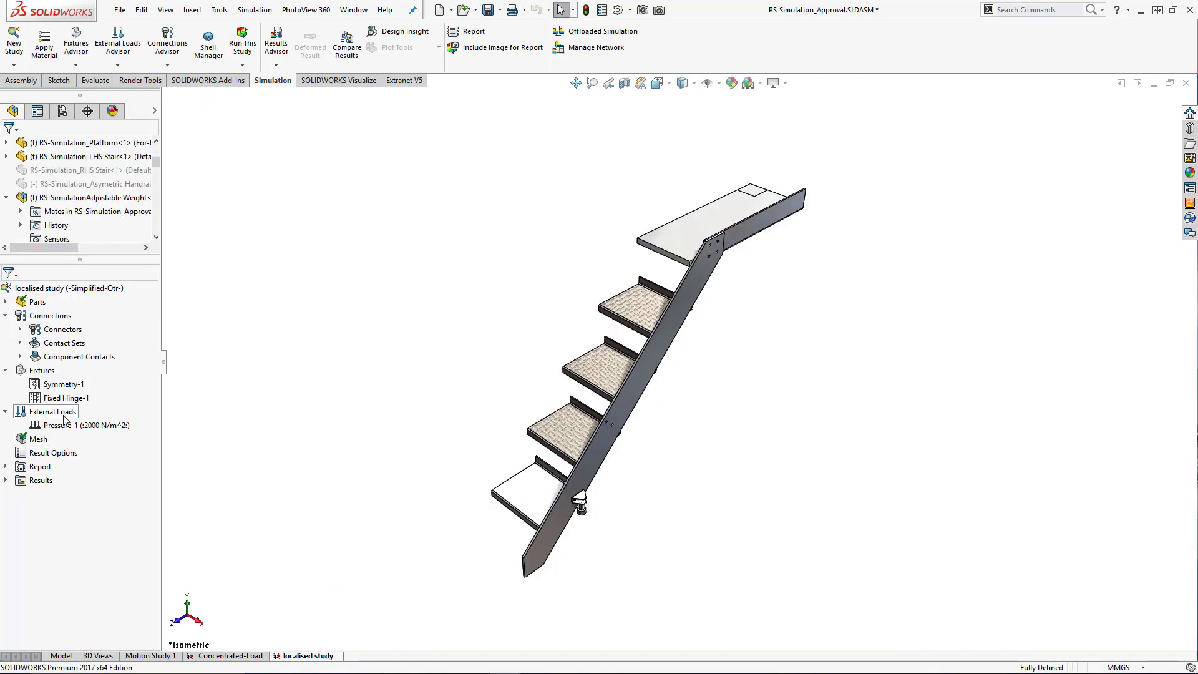
- Suppress the 2000 N/m^2 pressure load in the localised study
left_click(99, 535)
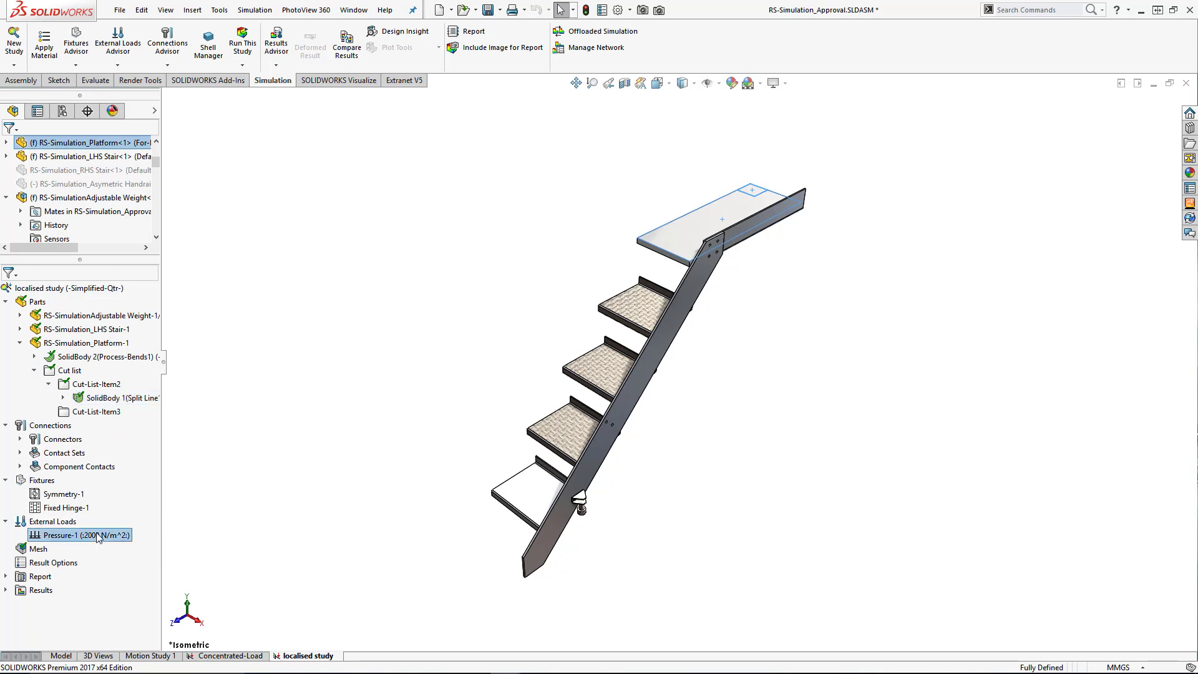
key("Escape")
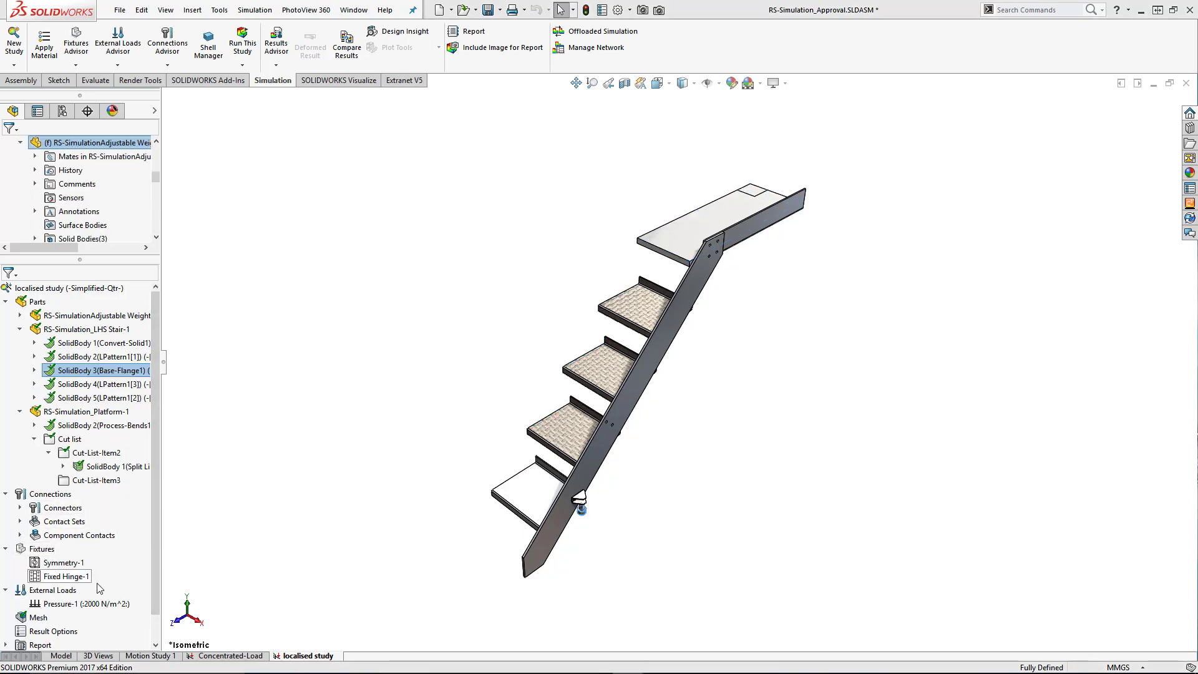
left_click(63, 604)
right_click(71, 604)
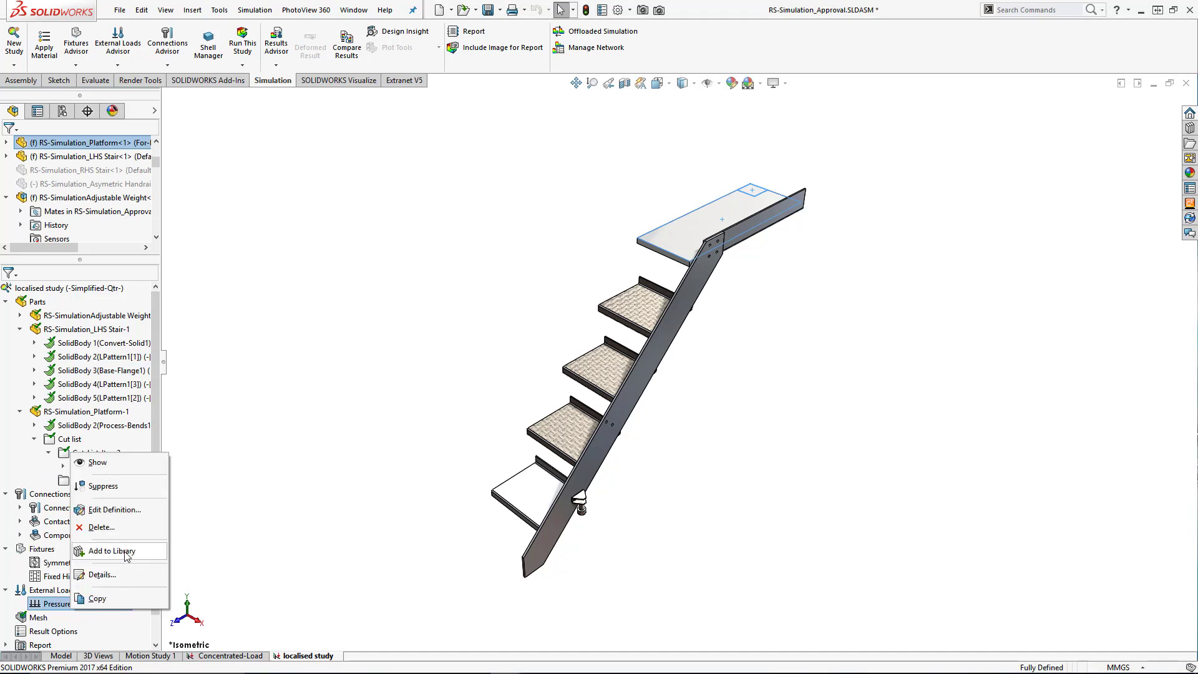
left_click(103, 485)
- Apply a 375 N normal force per item to the small split face at the platform's corner
right_click(56, 589)
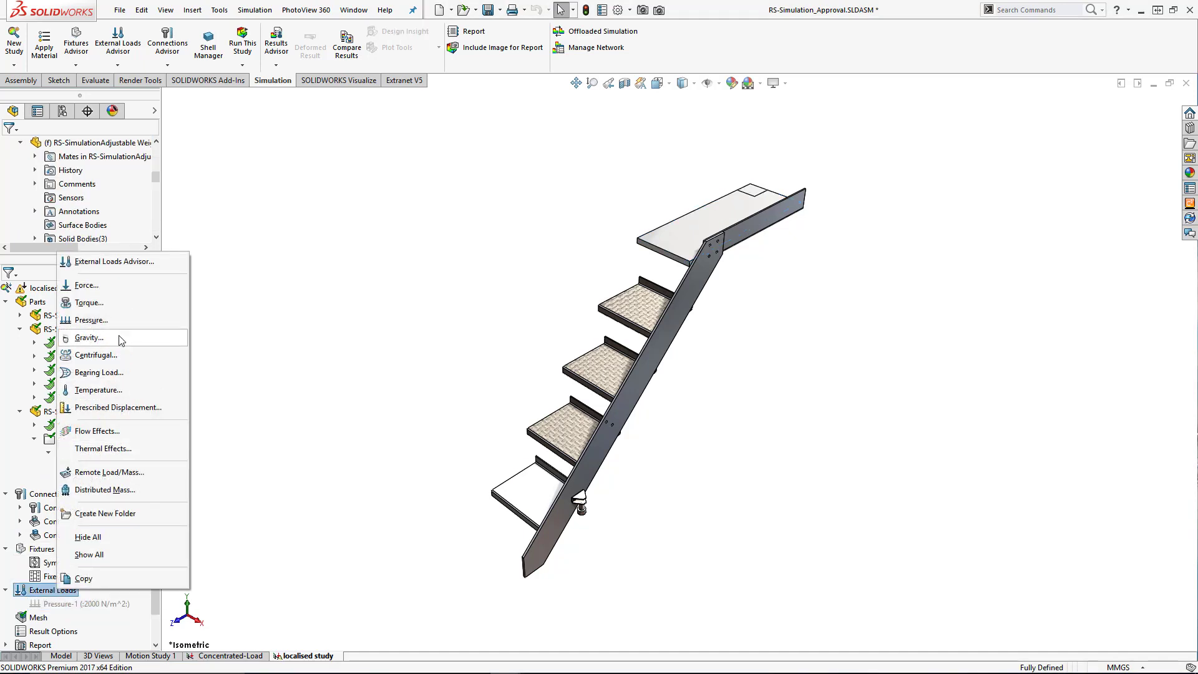
left_click(86, 285)
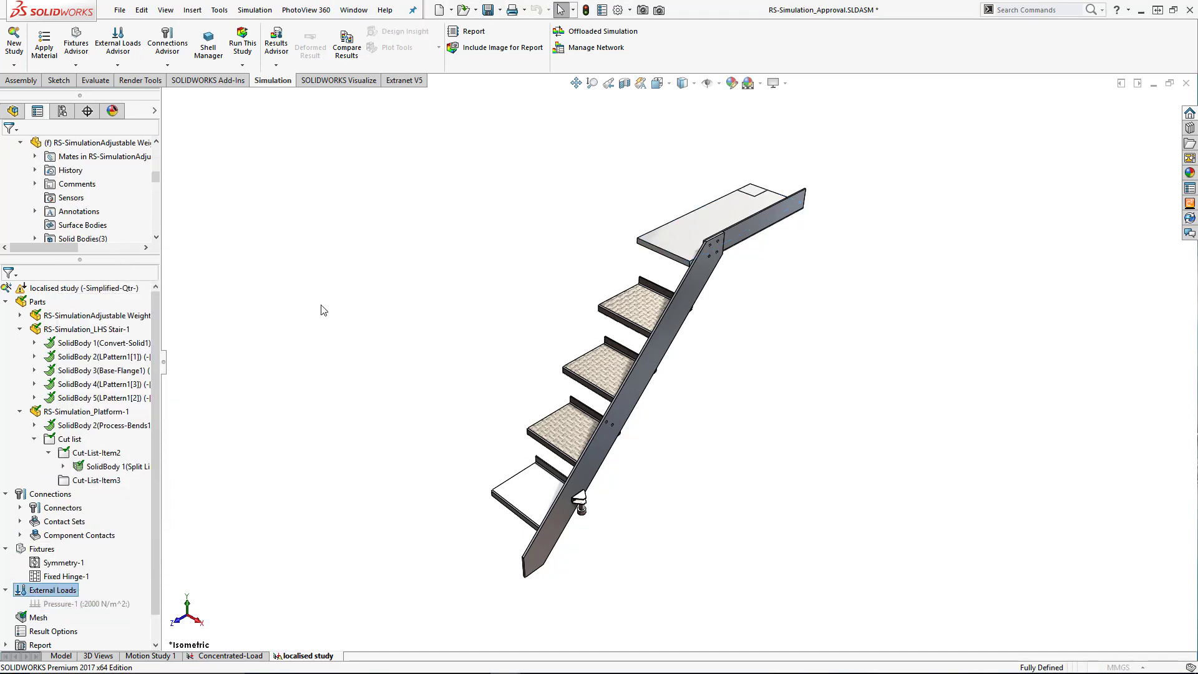
left_click(752, 188)
double_click(44, 355)
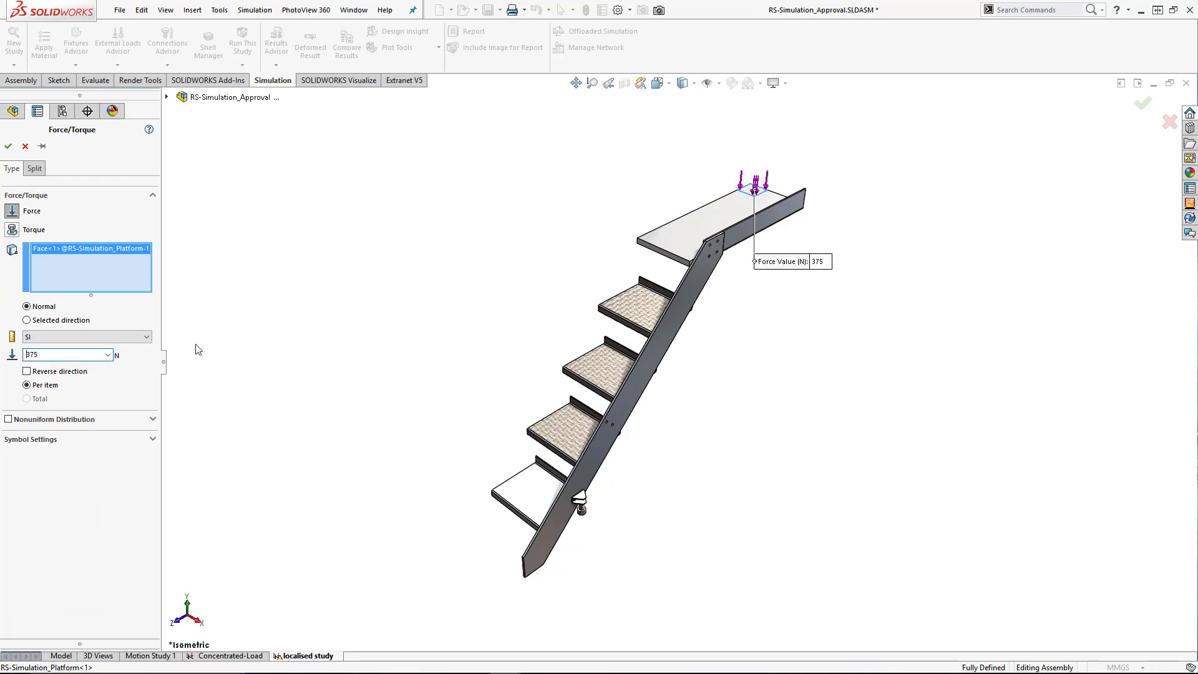
left_click(8, 146)
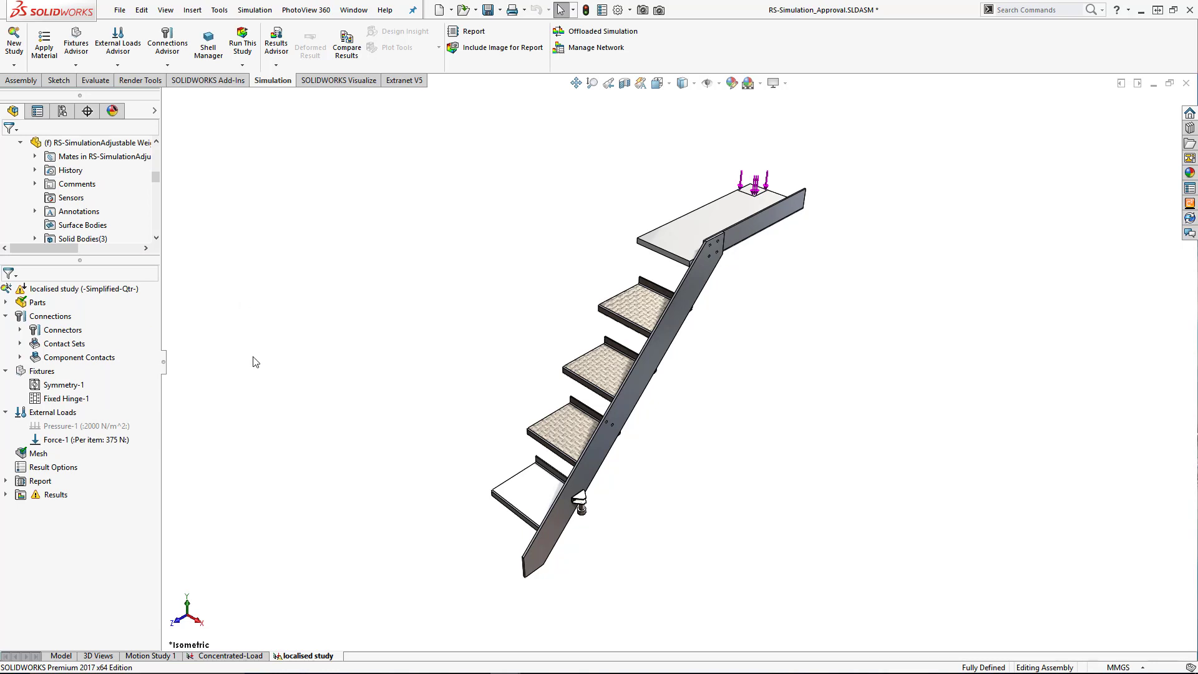
- Run the localised study and show its displacement and factor of safety plots
right_click(44, 289)
left_click(80, 314)
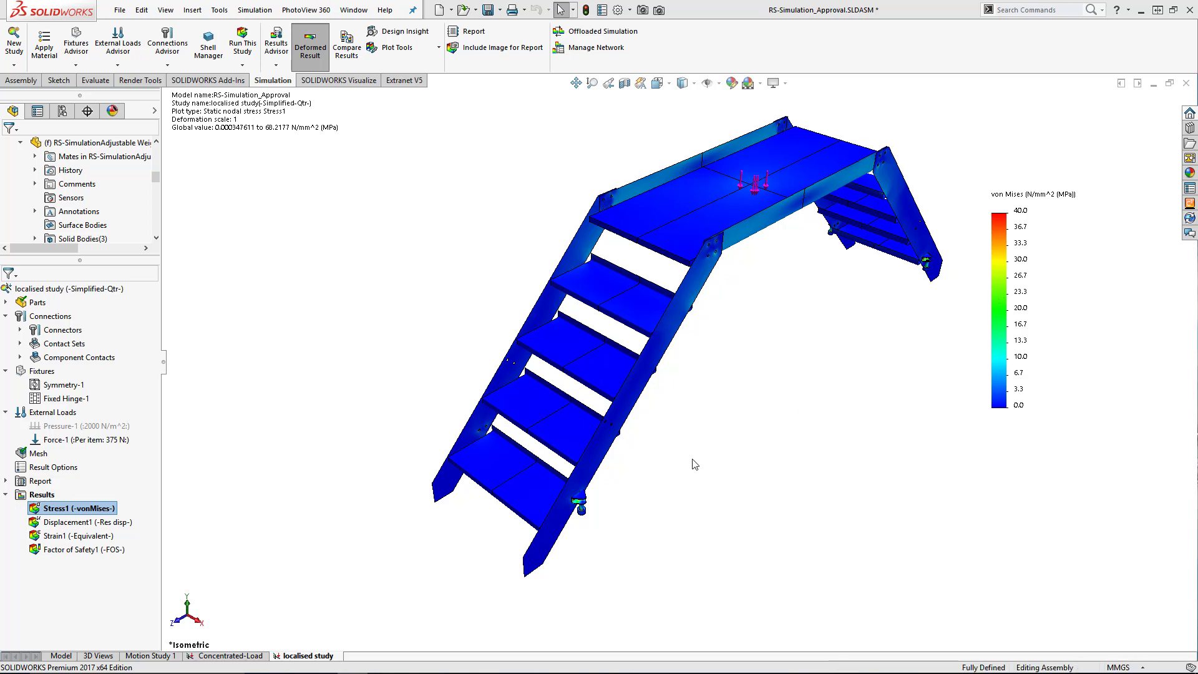
double_click(70, 522)
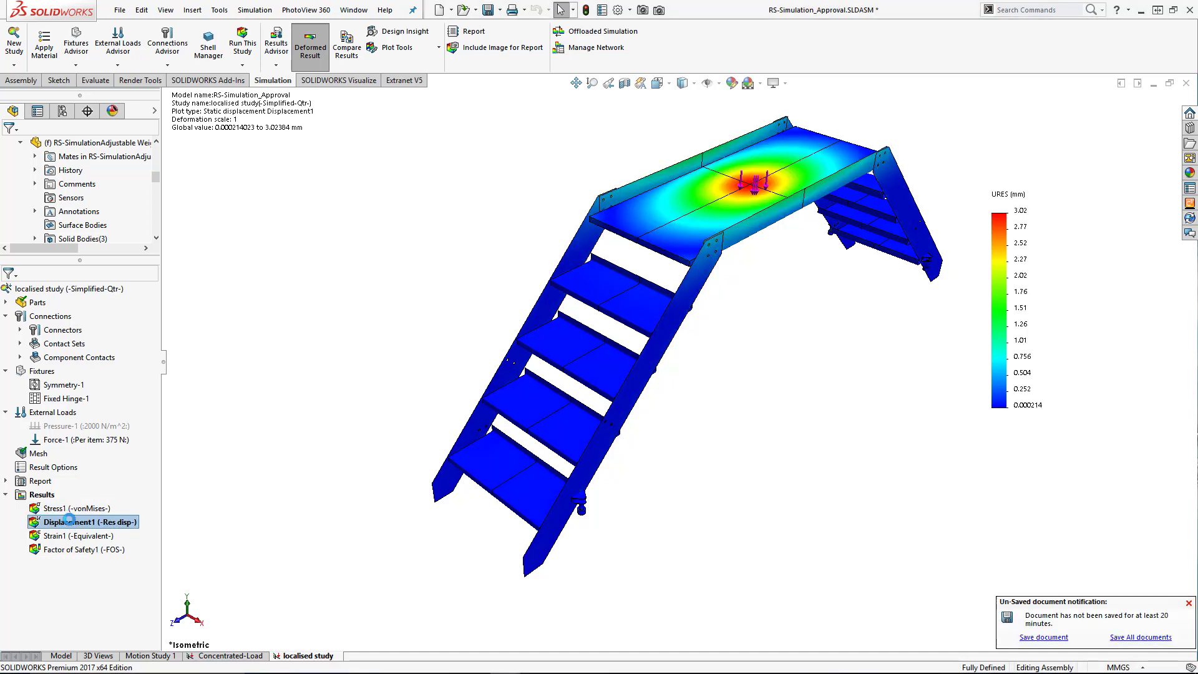
left_click(71, 550)
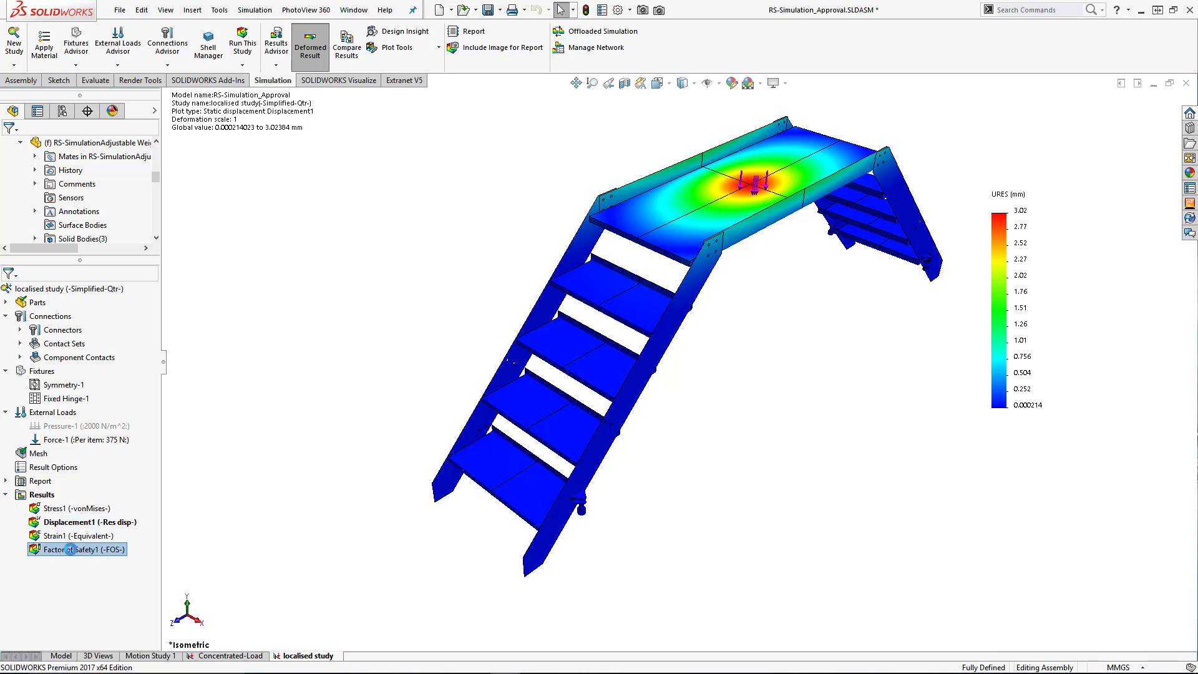
double_click(70, 549)
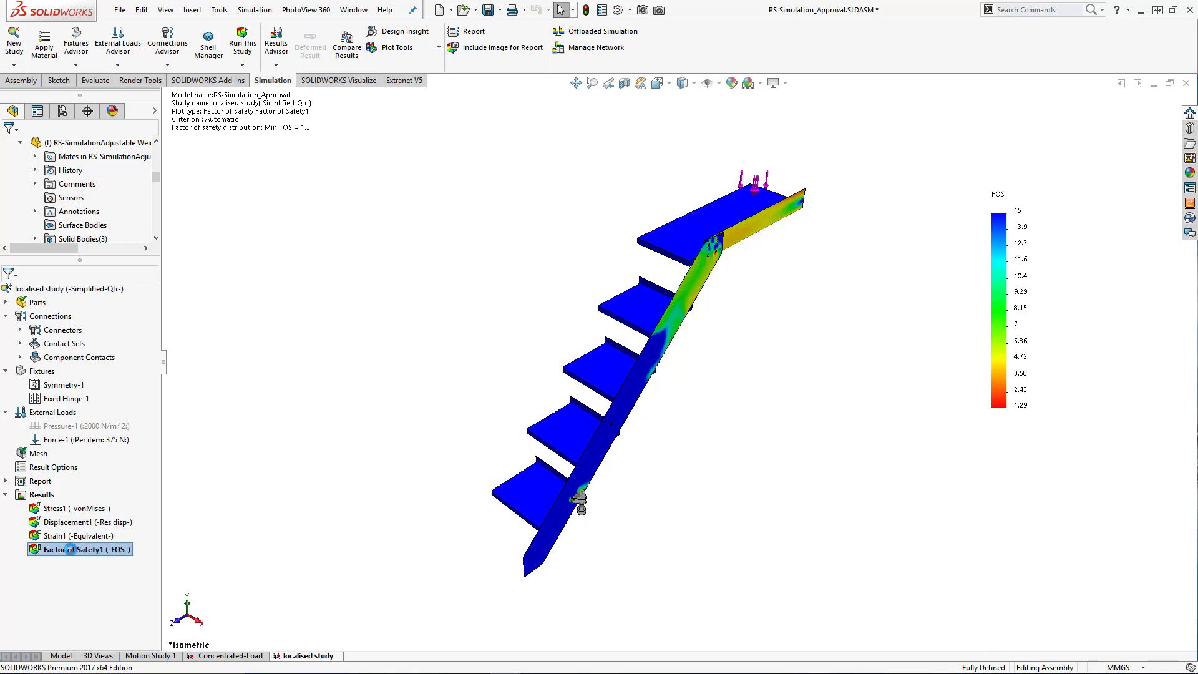